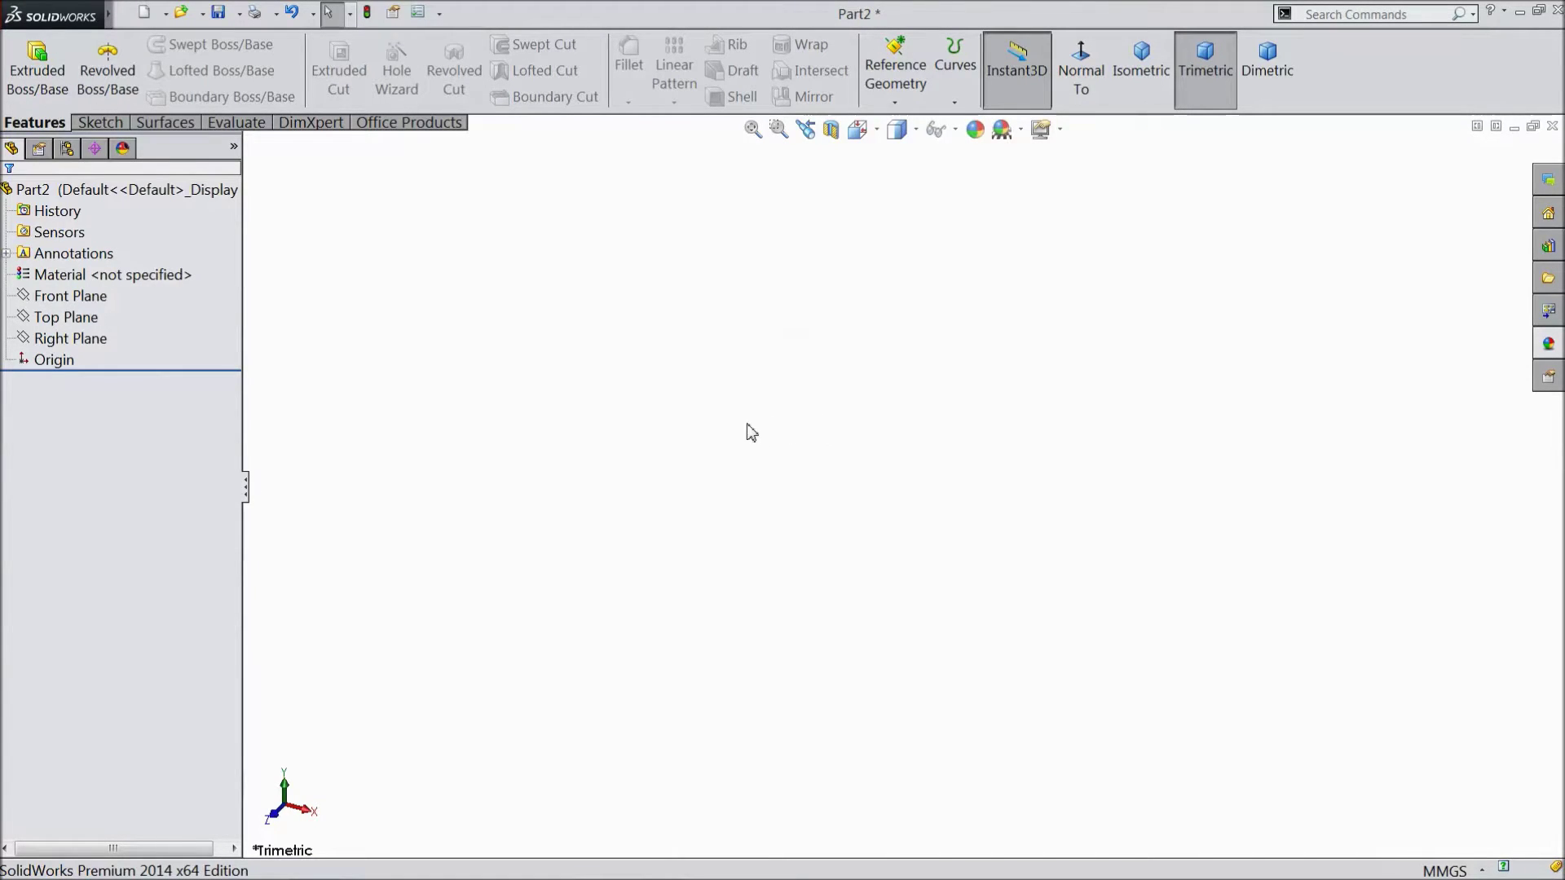
# - Start a new sketch on the Front Plane of Part2
pyautogui.click(74, 296)
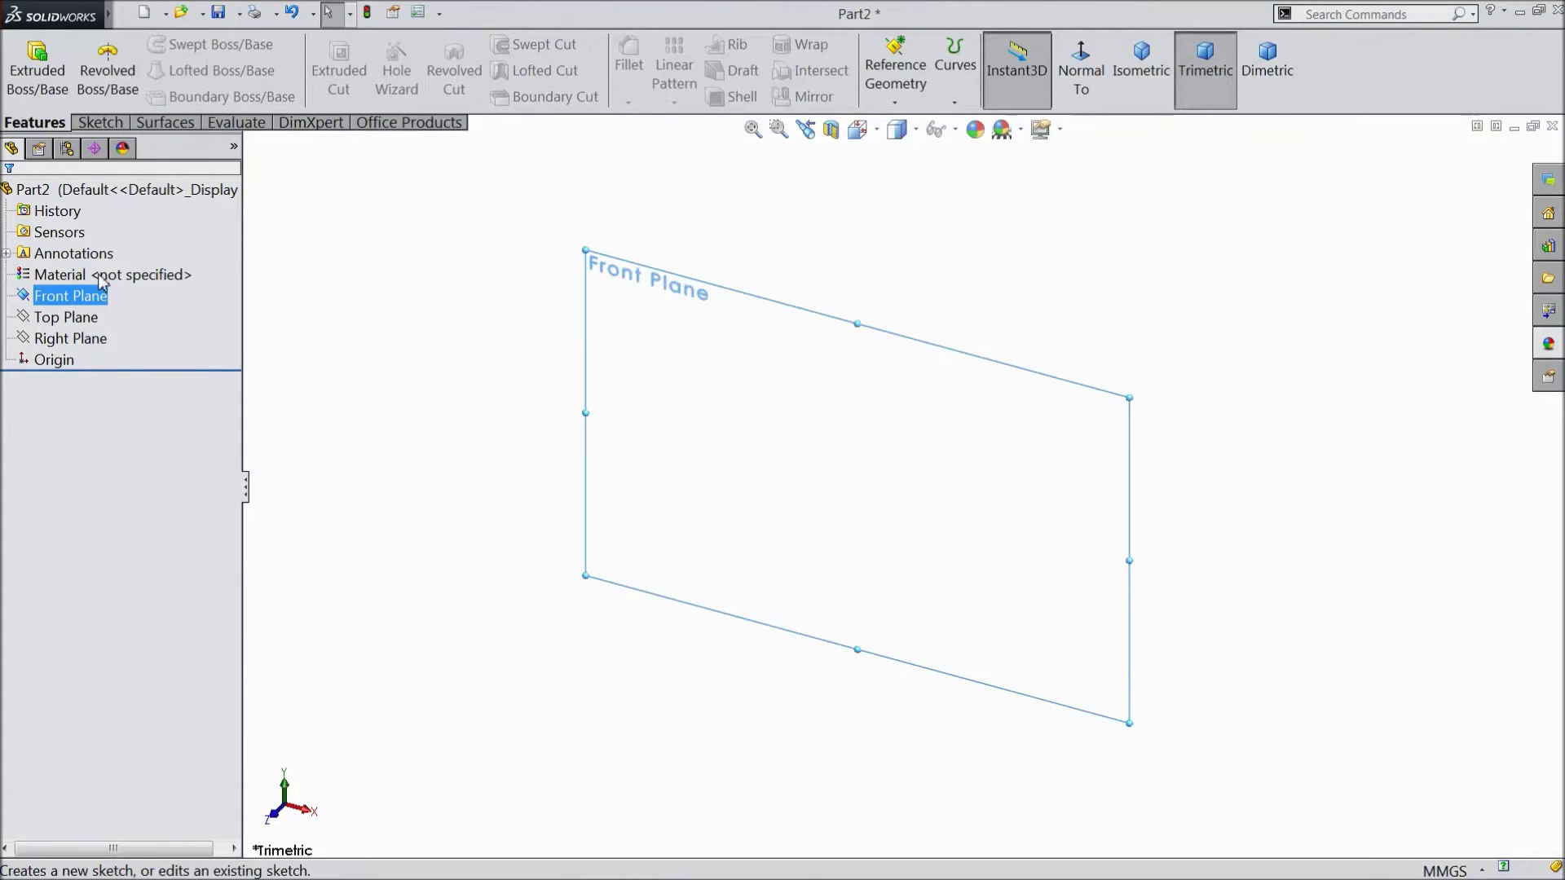
pyautogui.click(103, 279)
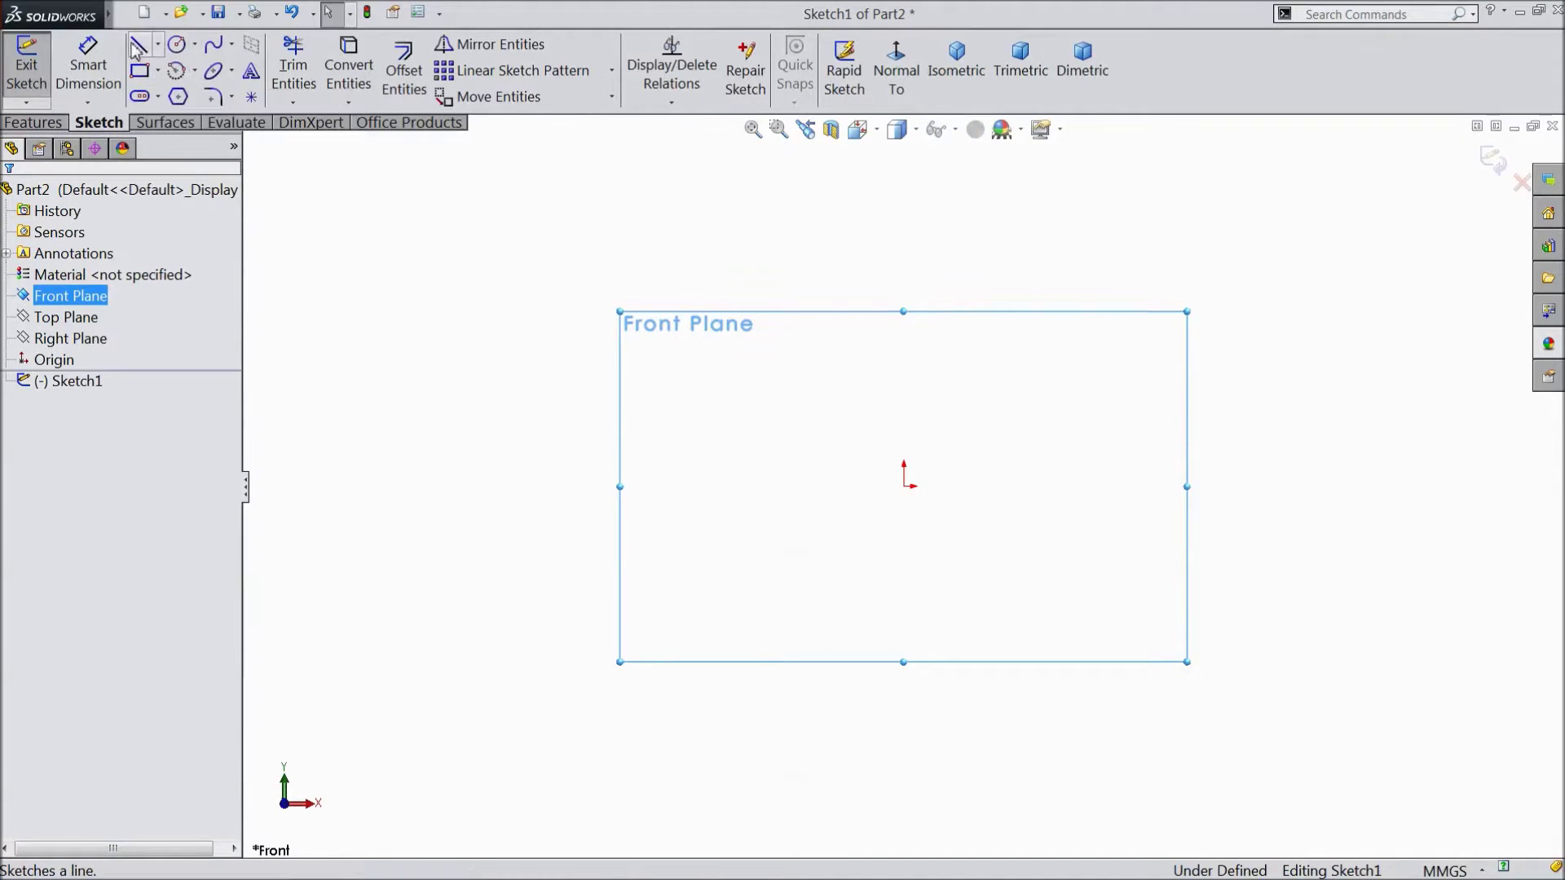
# - Draw a closed six-line L-shaped outline with a short foot at the bottom right
pyautogui.click(137, 50)
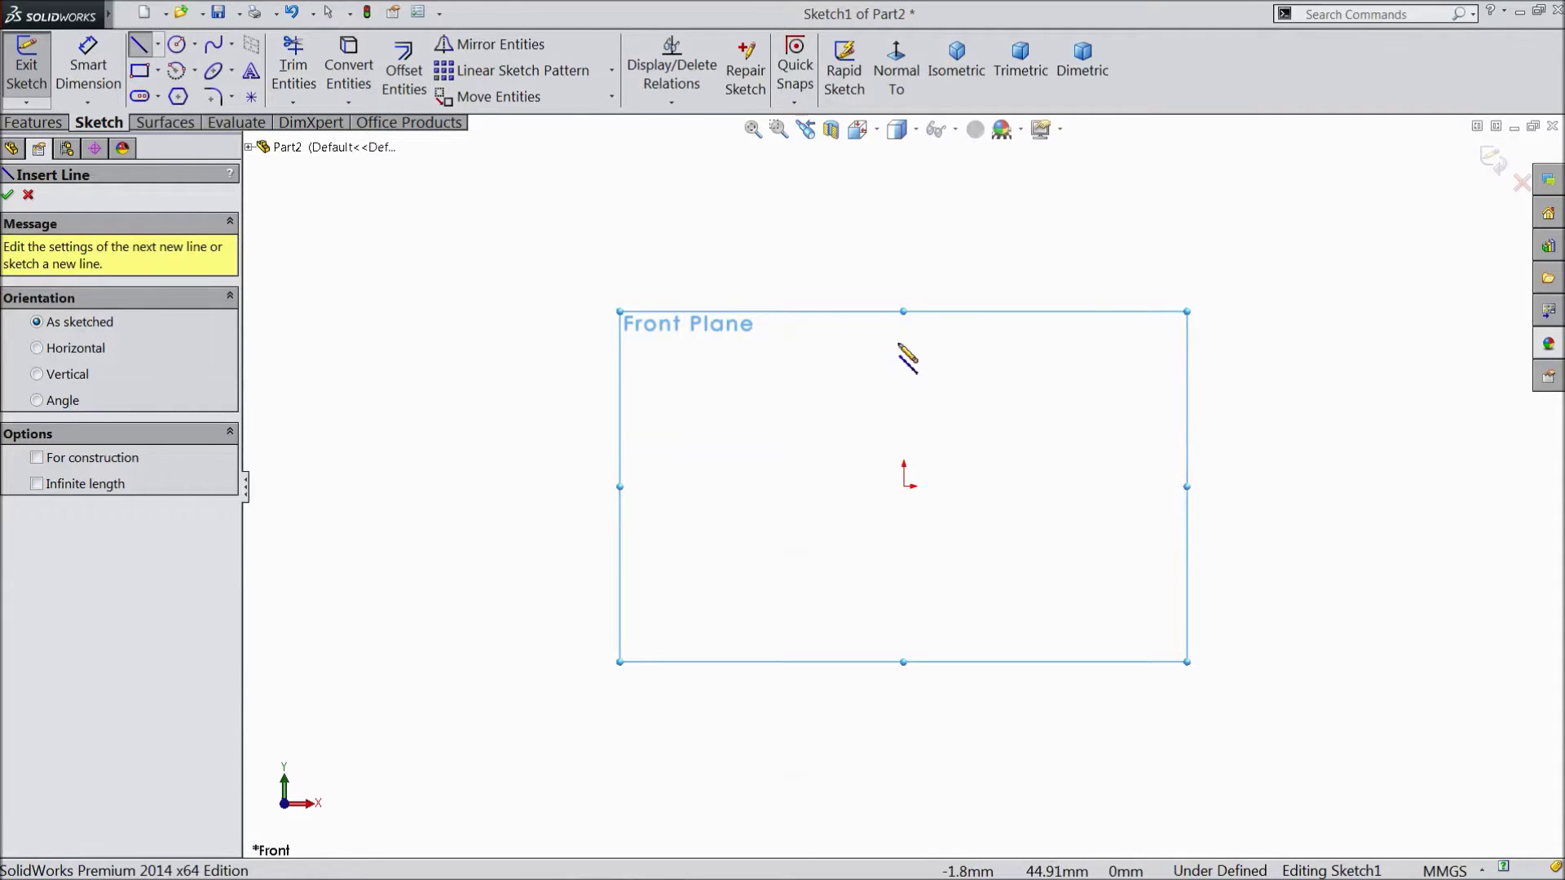
pyautogui.click(903, 336)
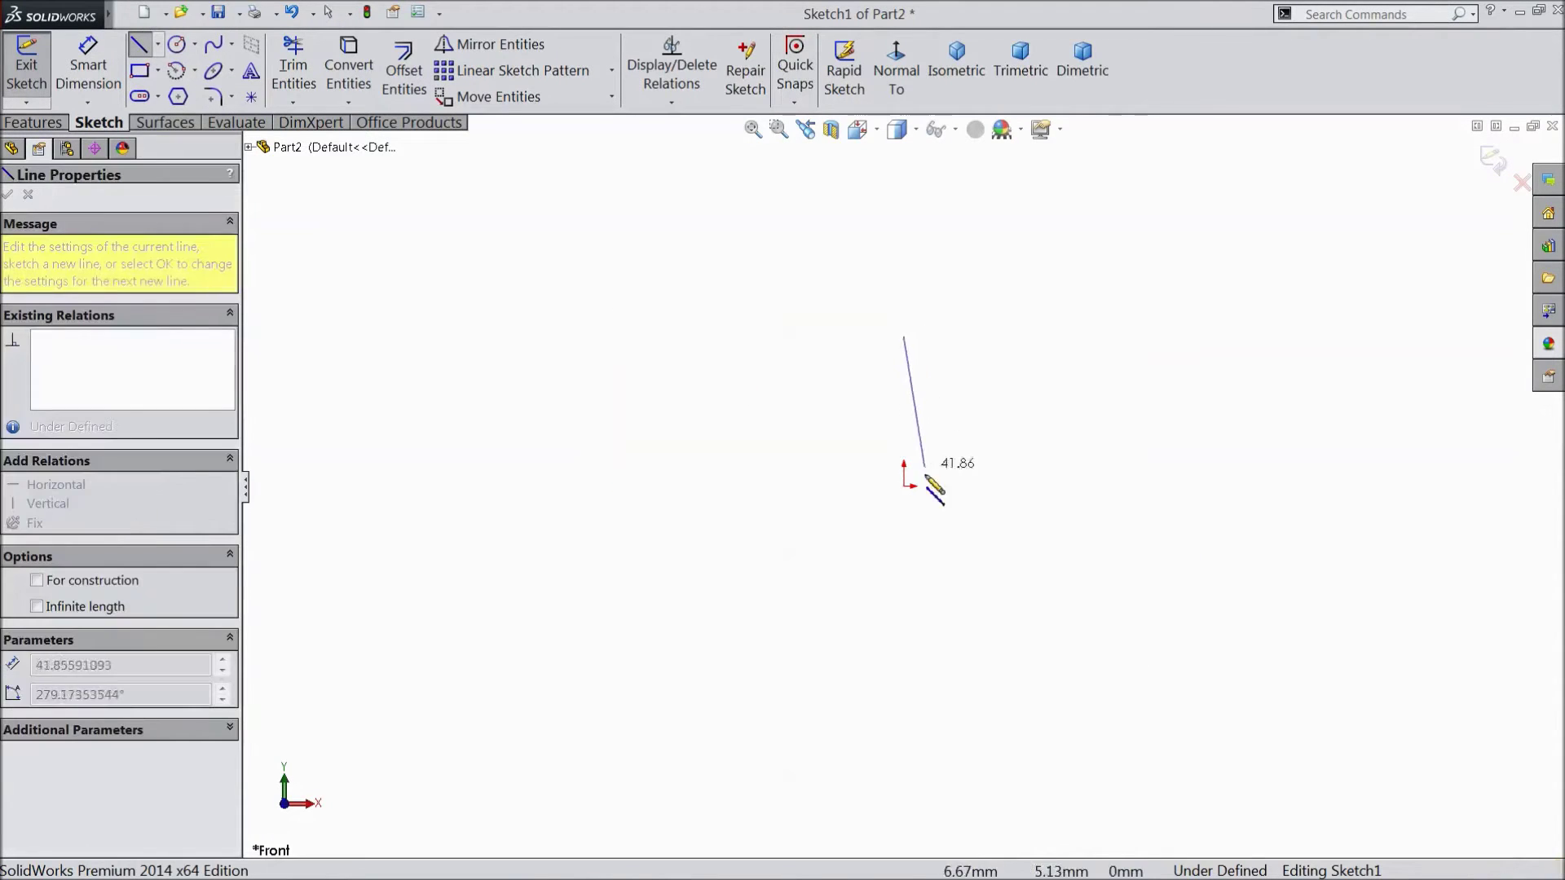
pyautogui.click(904, 593)
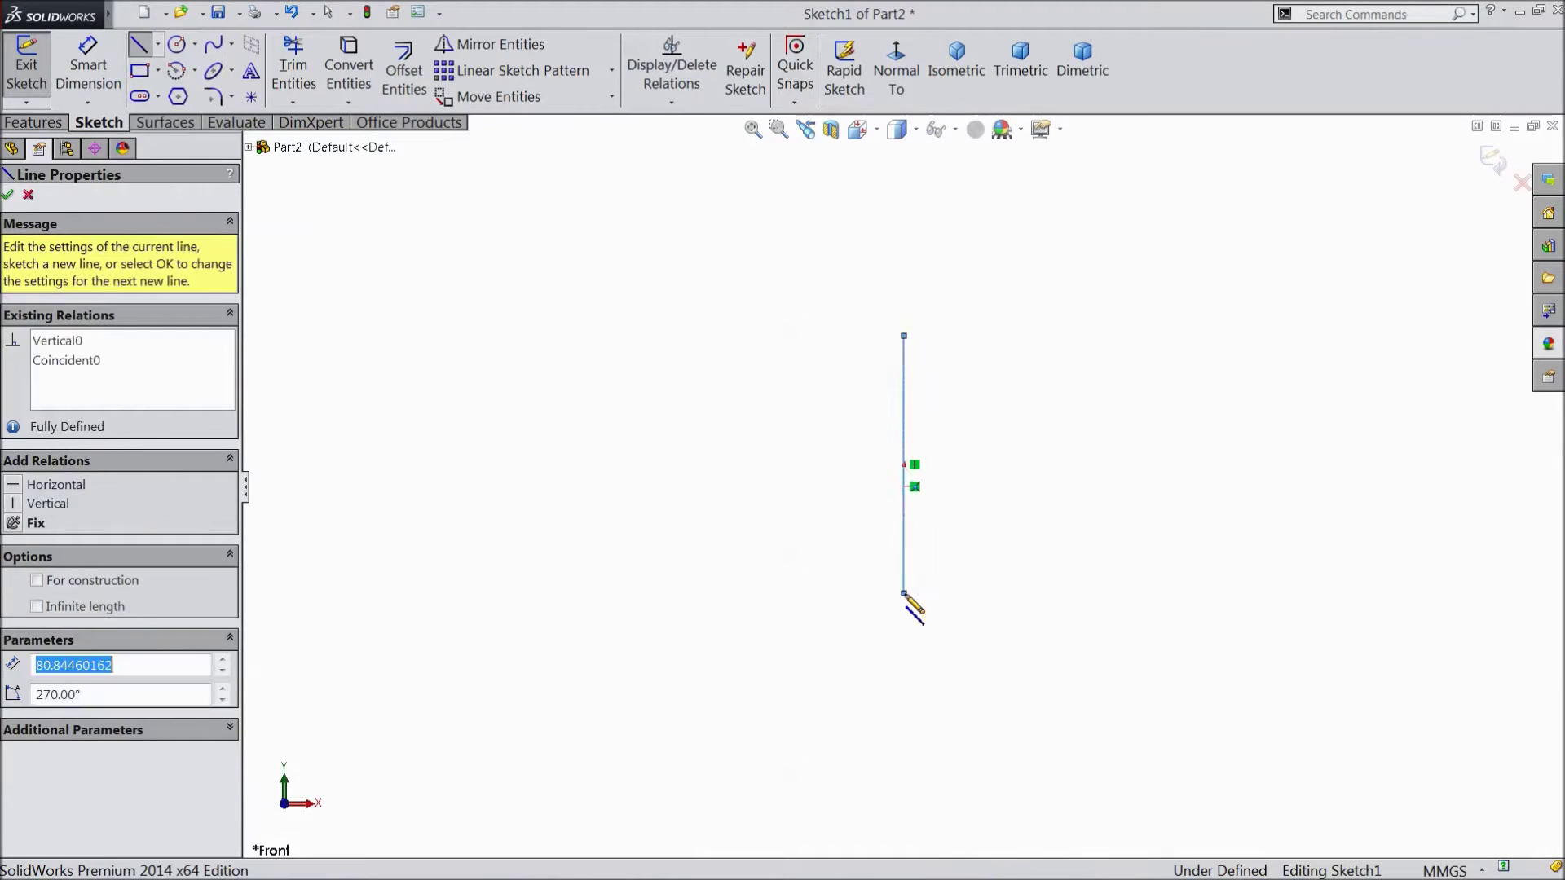
pyautogui.click(977, 593)
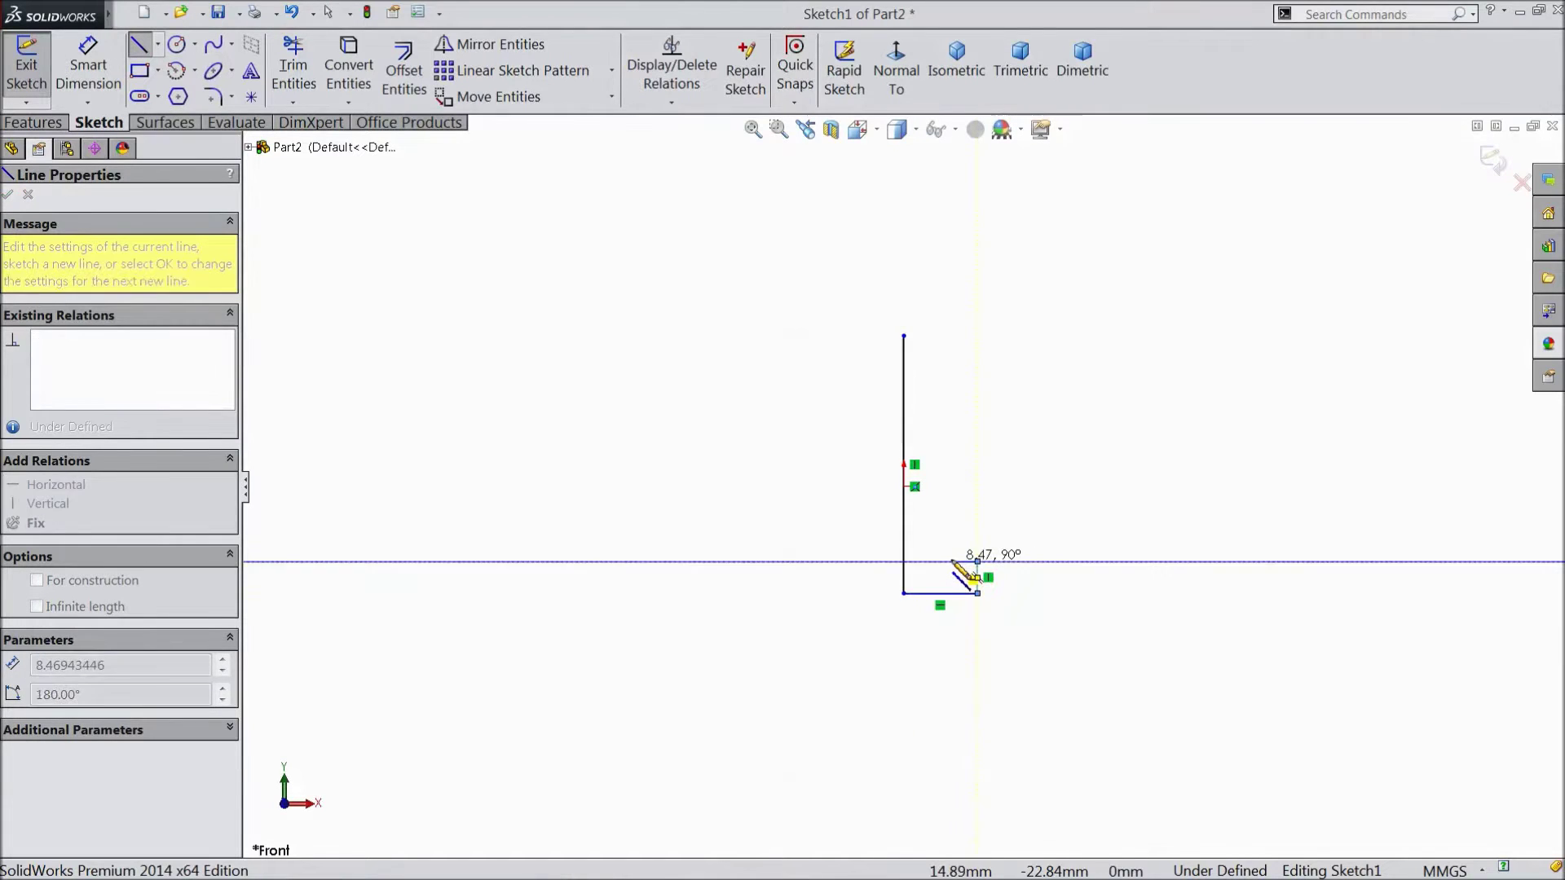
pyautogui.click(977, 561)
pyautogui.click(952, 560)
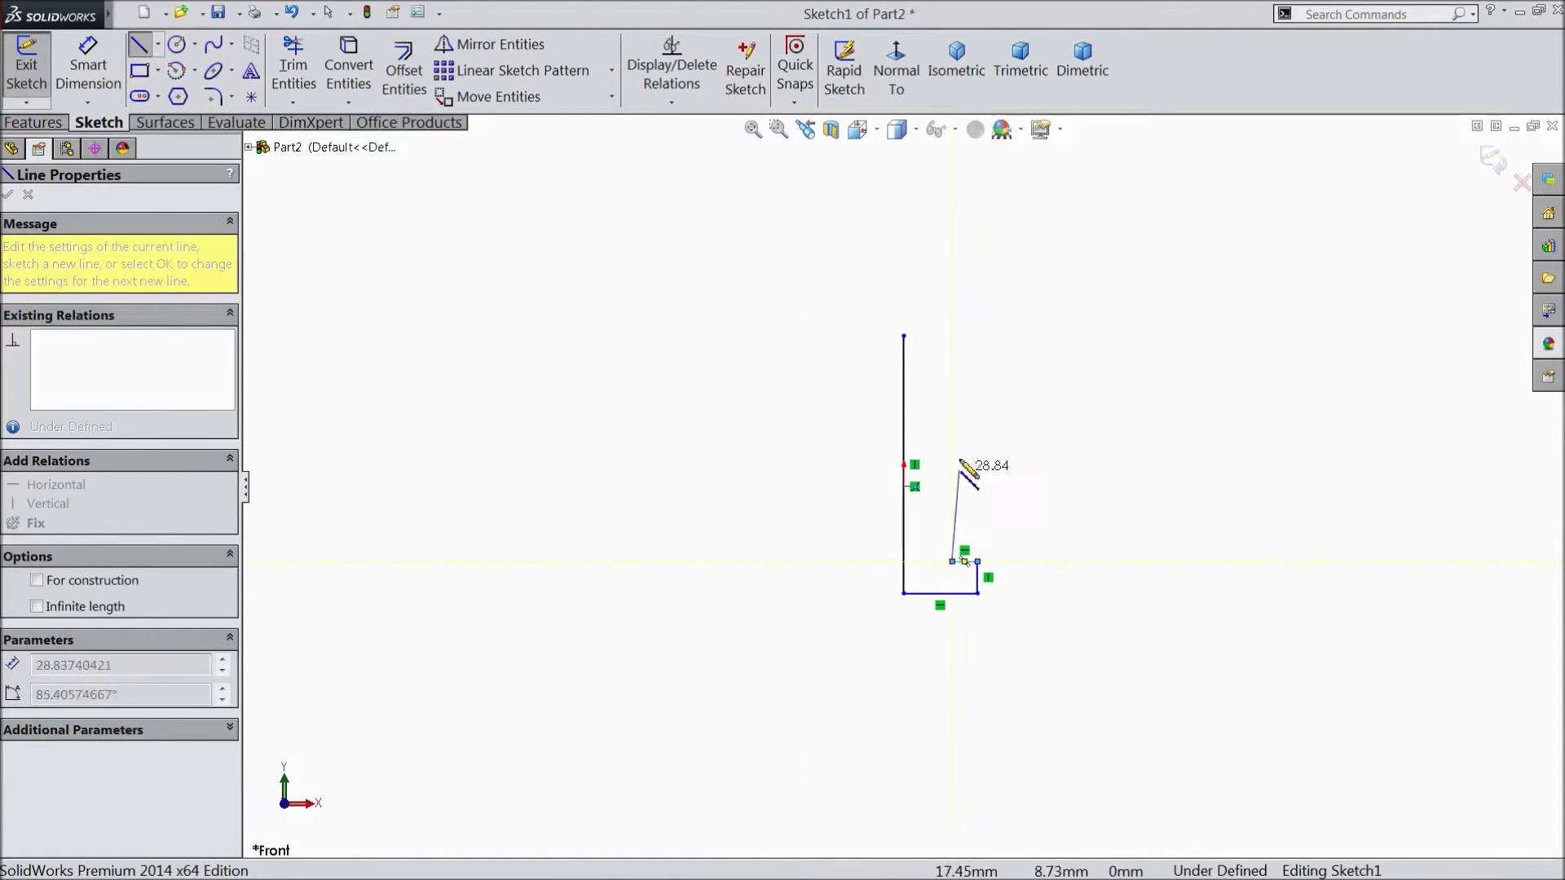
pyautogui.click(917, 340)
pyautogui.click(904, 334)
pyautogui.scroll(-4, 938, 399)
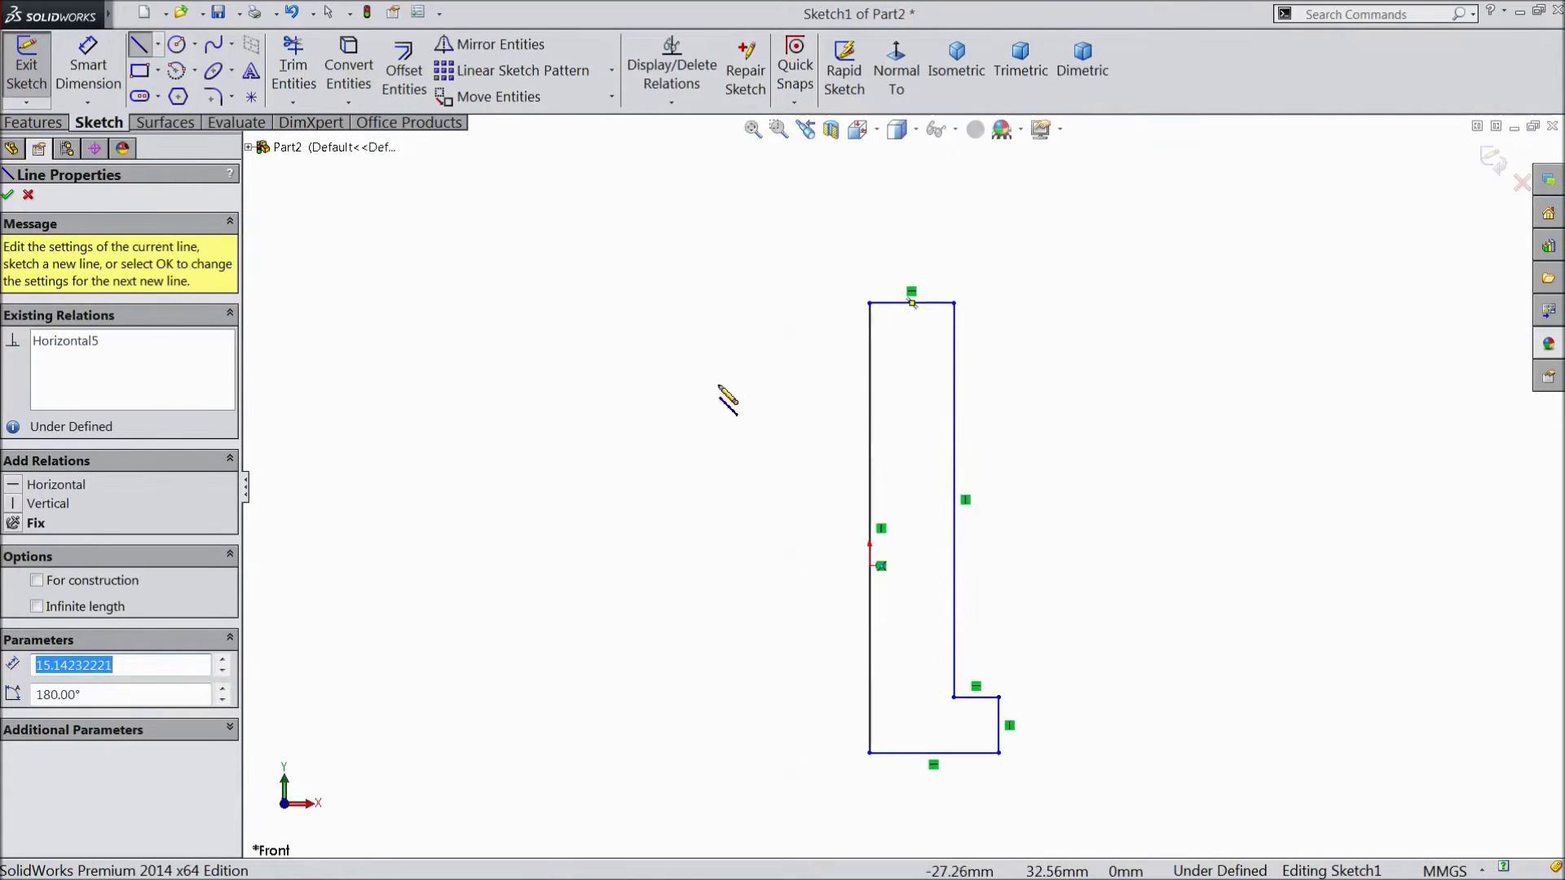
pyautogui.press('Escape')
pyautogui.press('d')
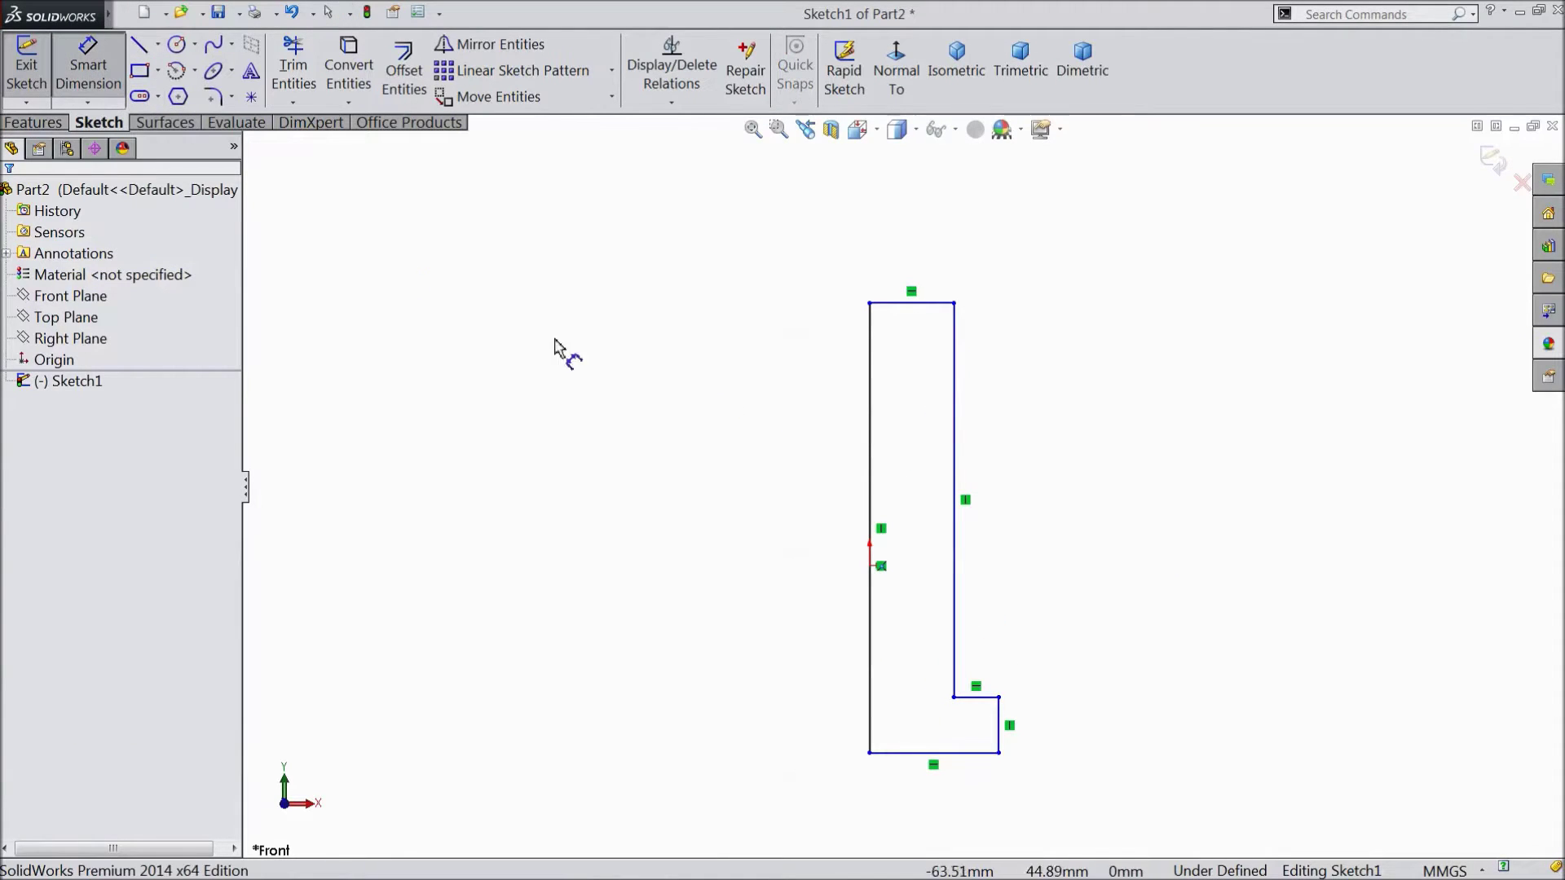
# - Dimension the tall left edge 270 and the bottom edge 50
pyautogui.click(870, 517)
pyautogui.click(796, 522)
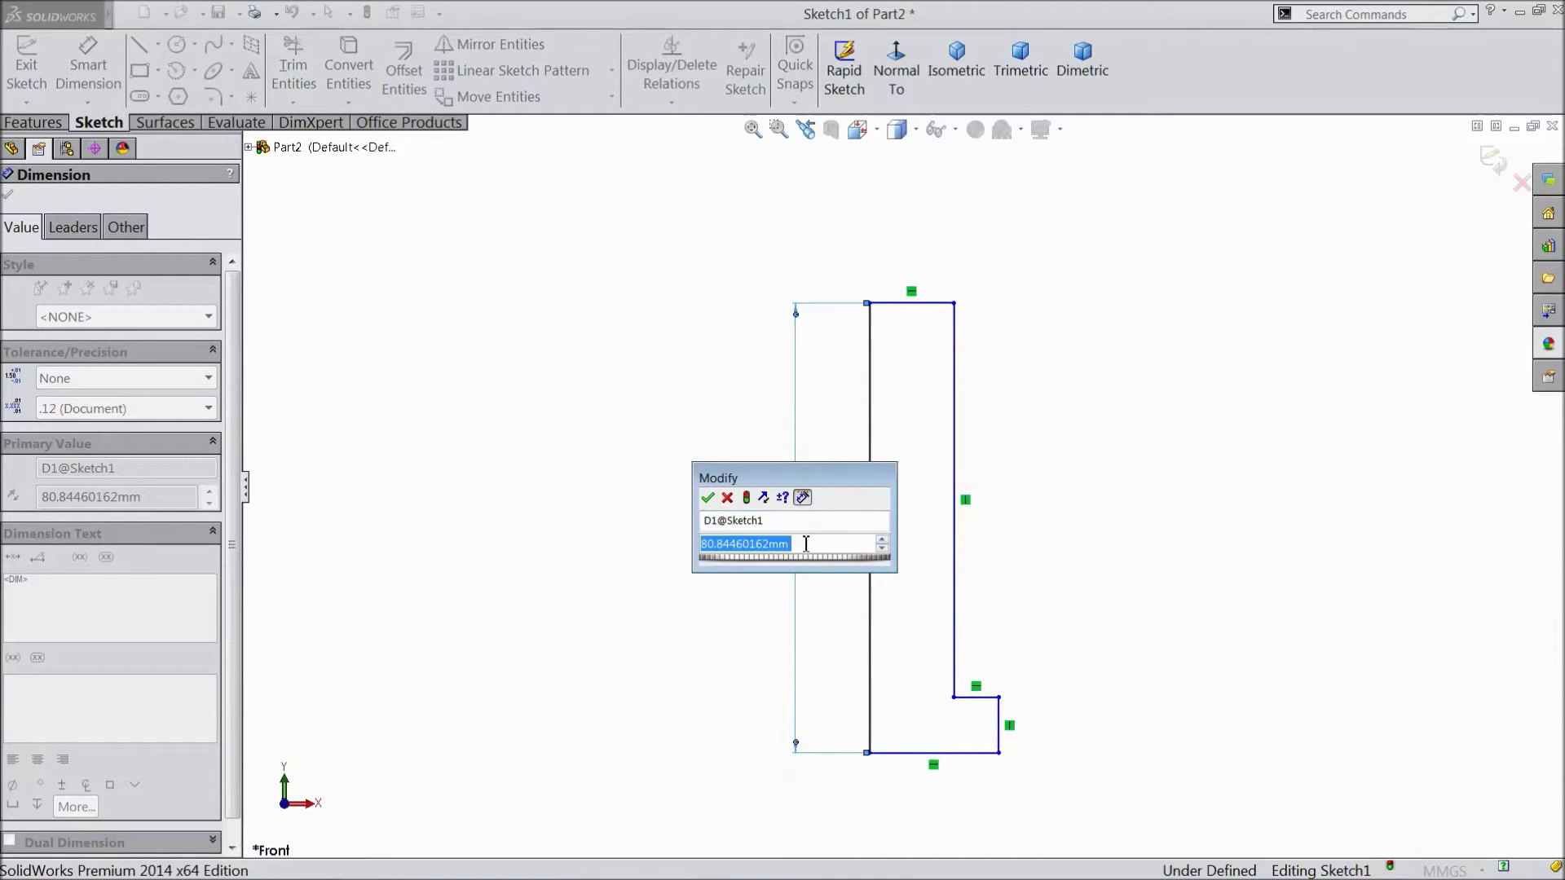
pyautogui.write('270')
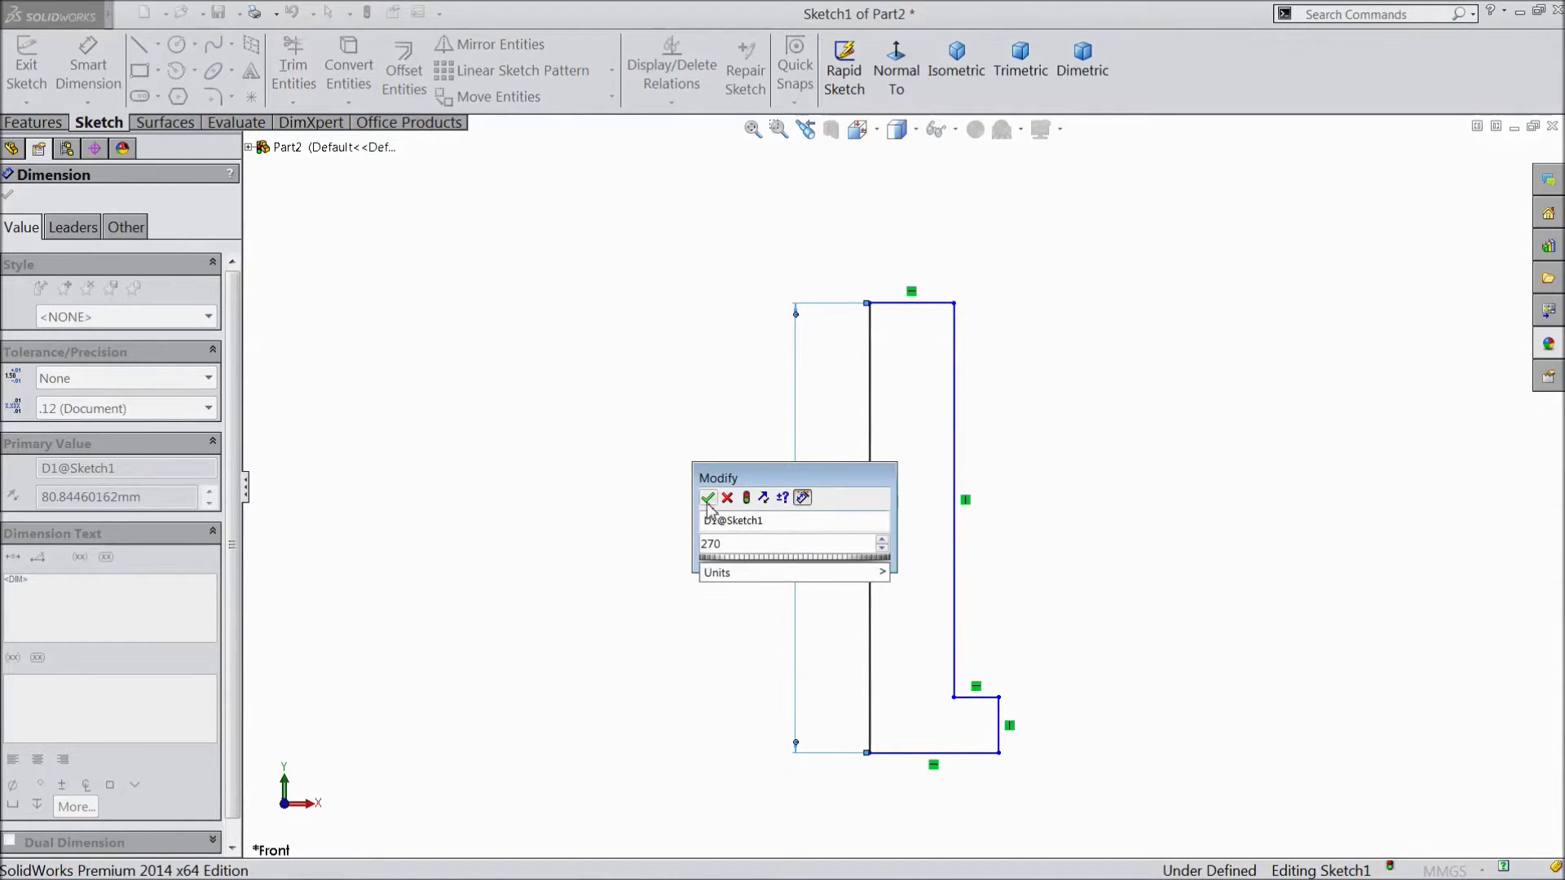
pyautogui.click(707, 498)
pyautogui.click(935, 753)
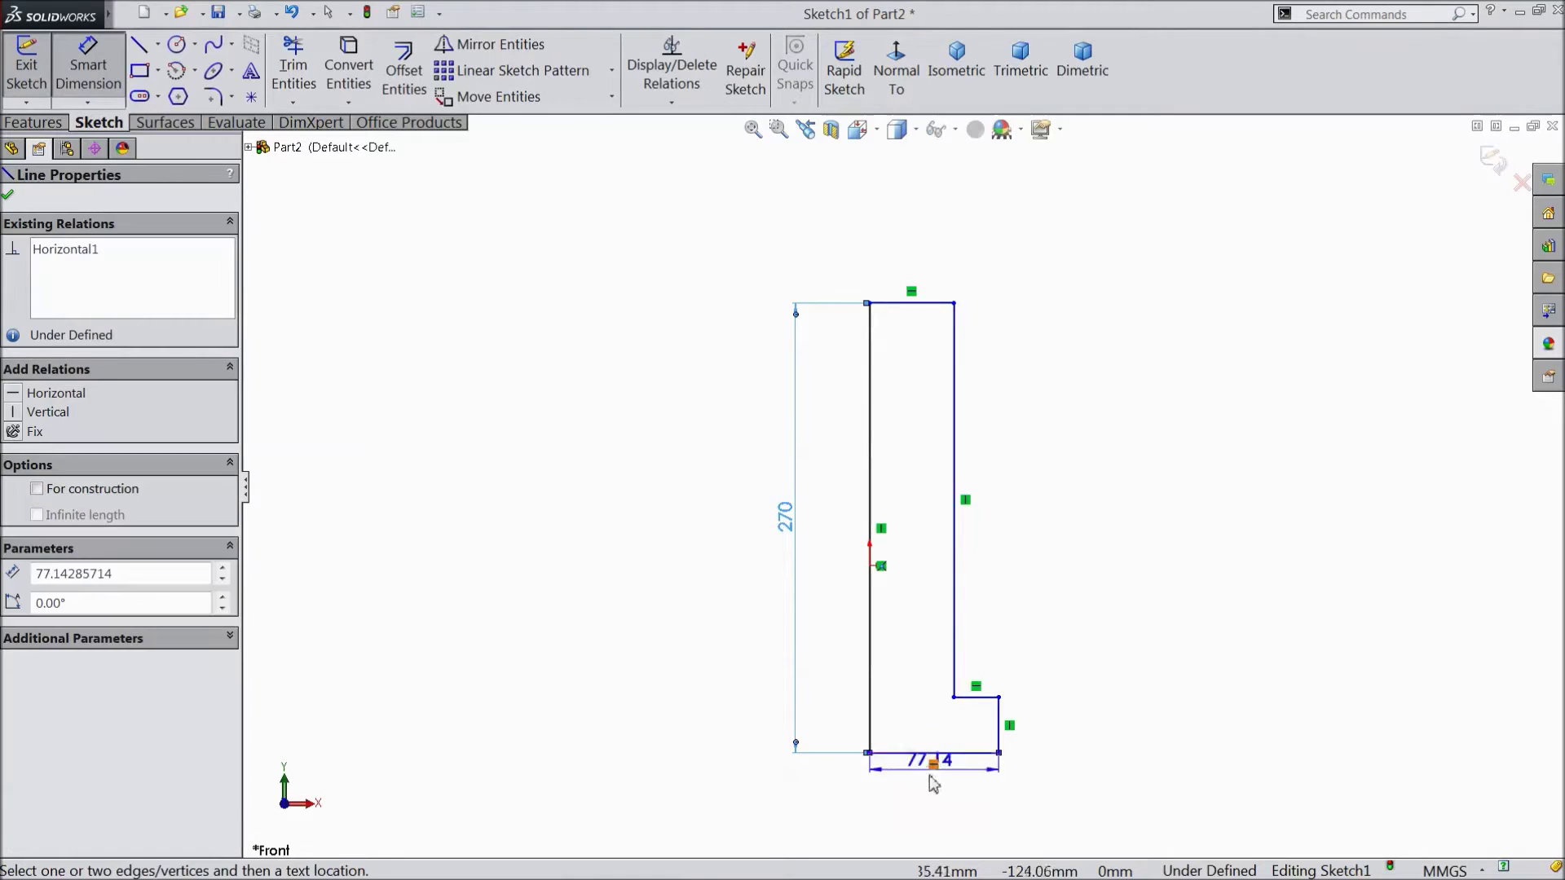
pyautogui.click(933, 783)
pyautogui.write('50')
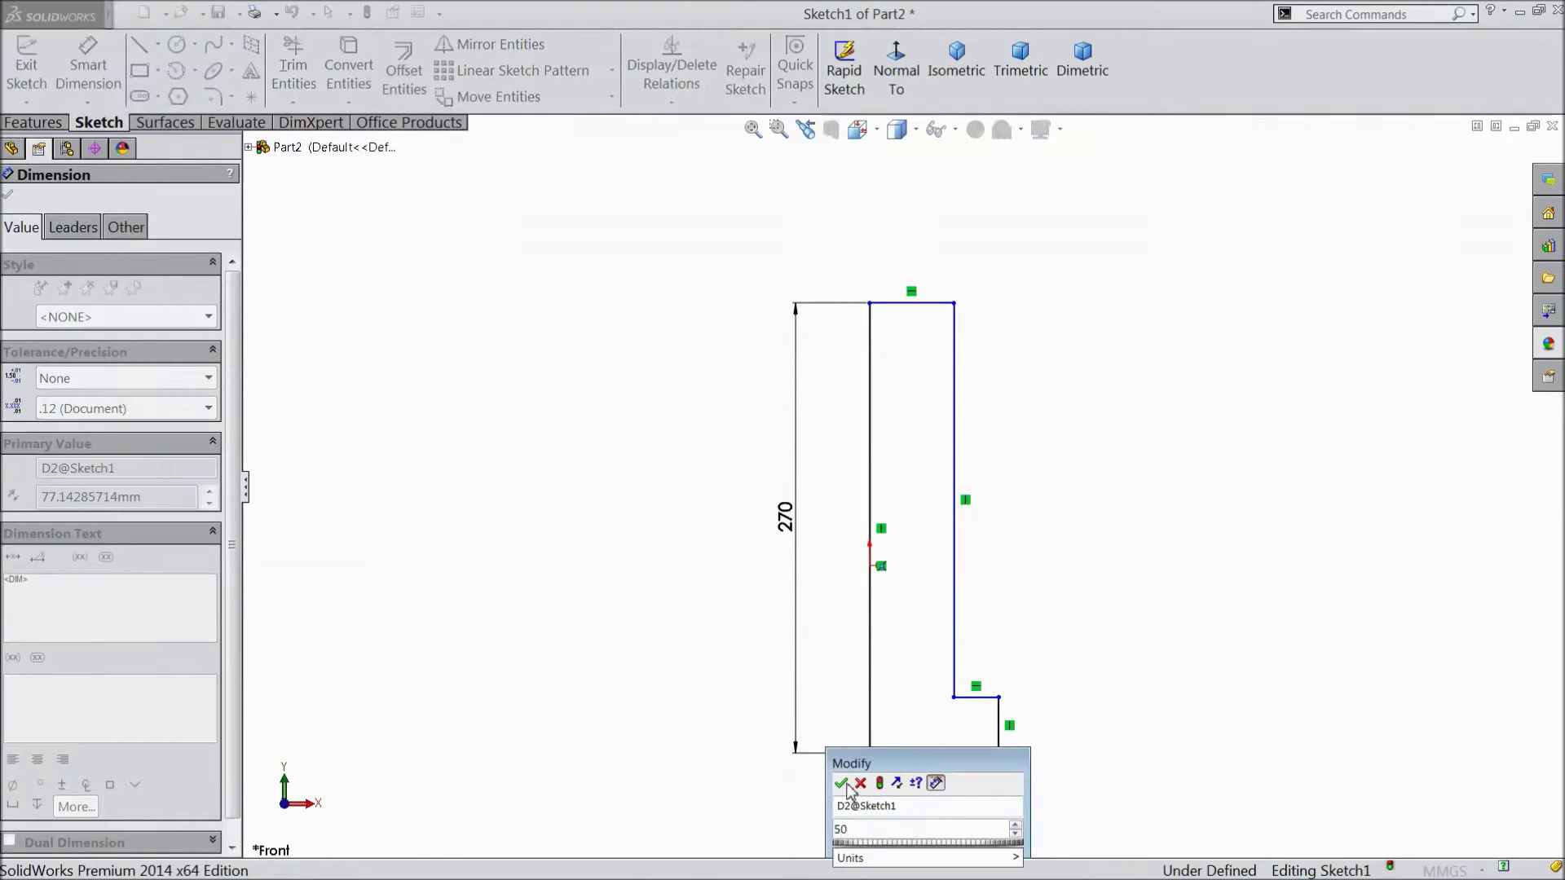
pyautogui.click(844, 784)
# - Dimension the top edge 30 and the foot's right step height 20
pyautogui.scroll(-2, 958, 731)
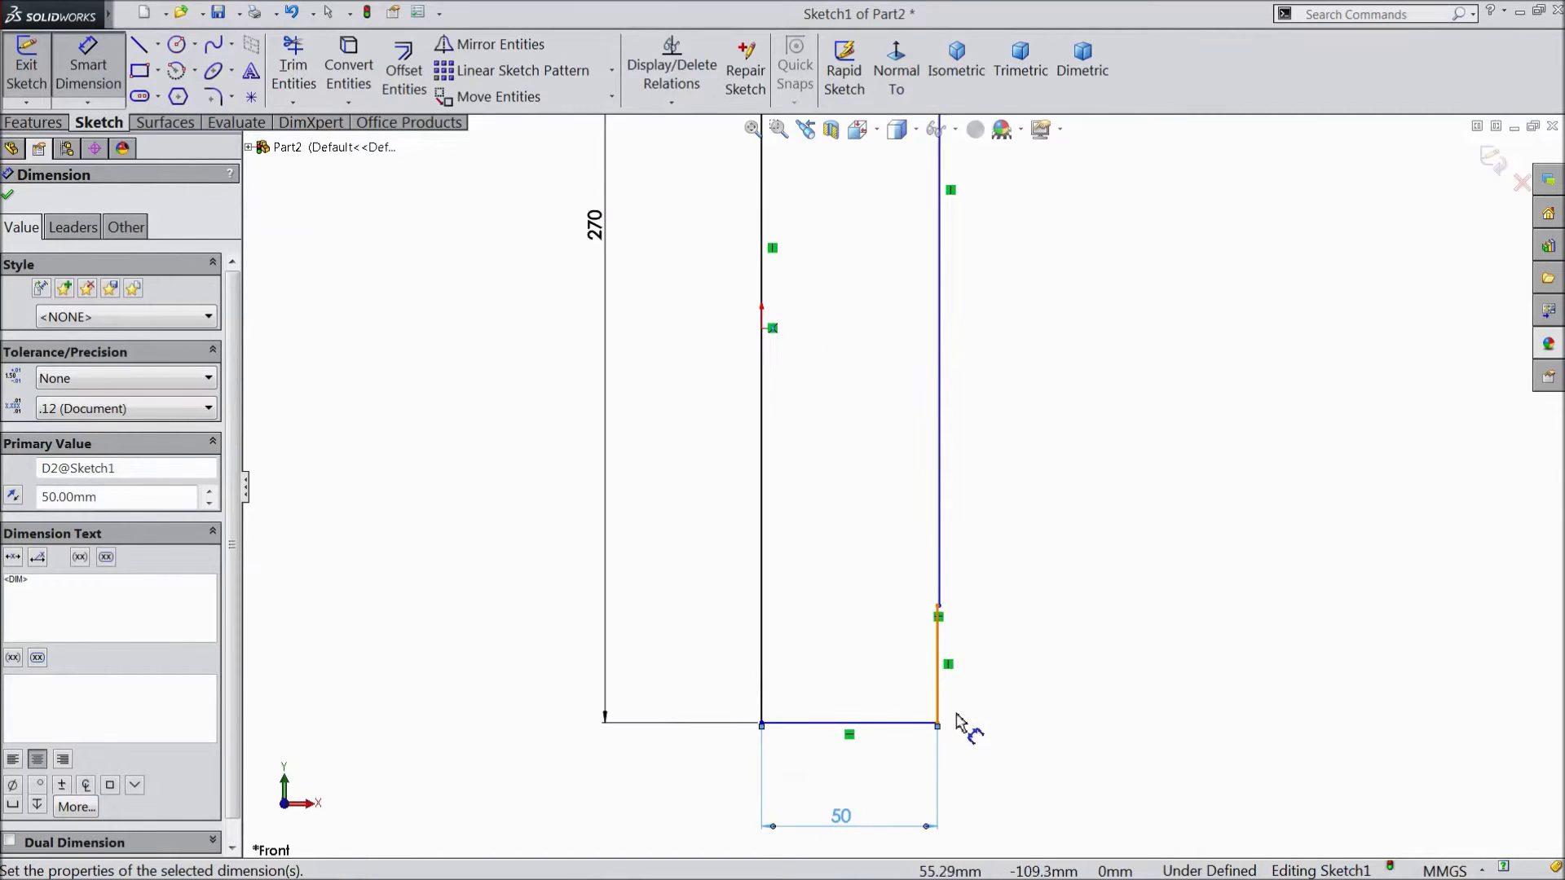
pyautogui.click(897, 200)
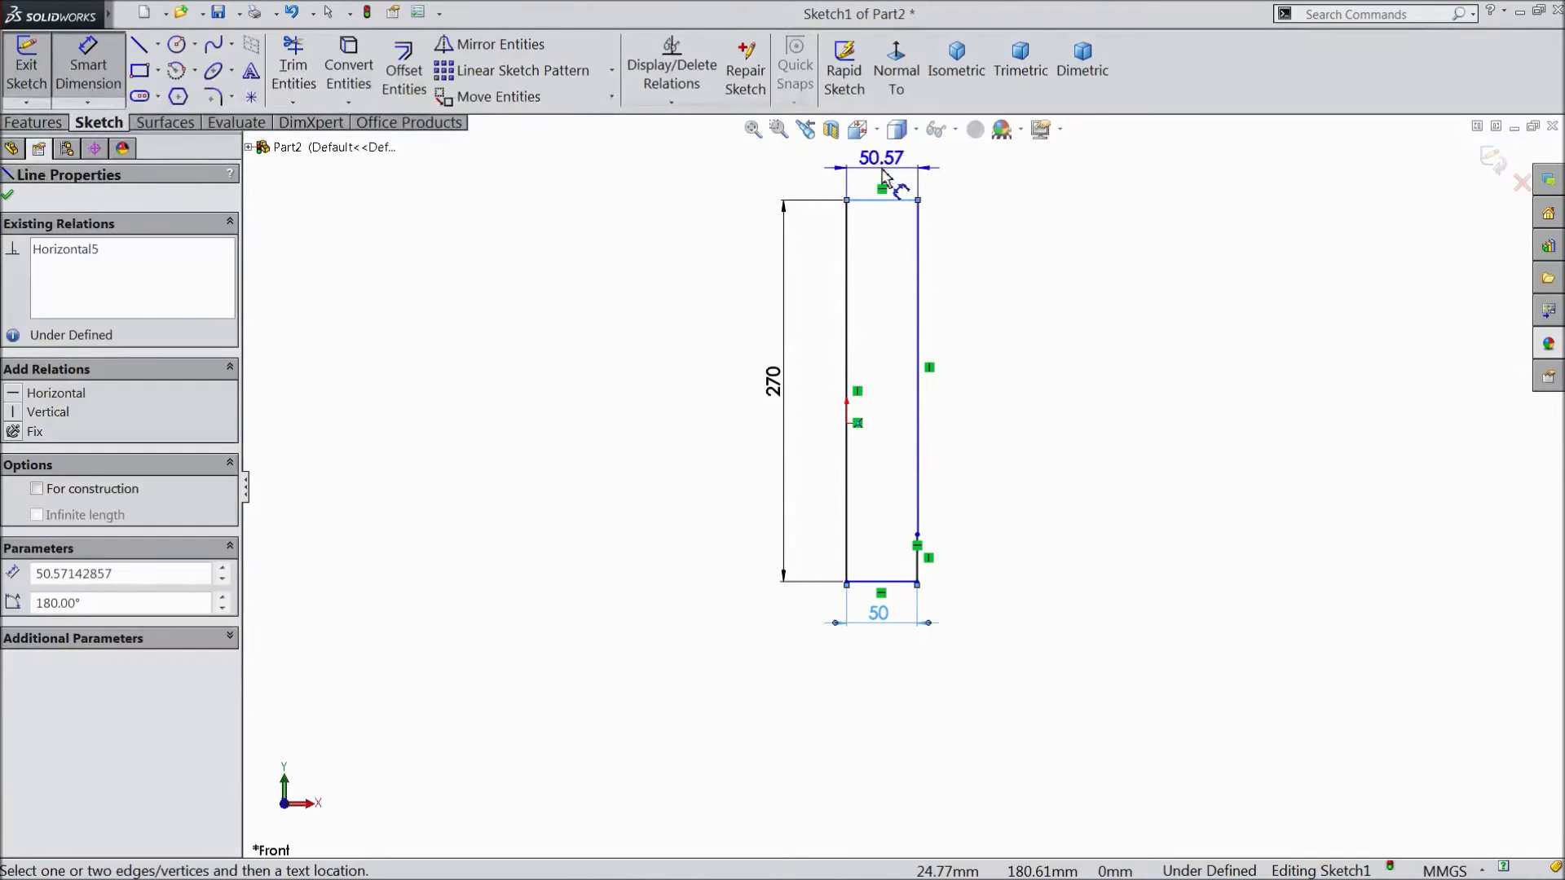
pyautogui.click(890, 167)
pyautogui.write('30')
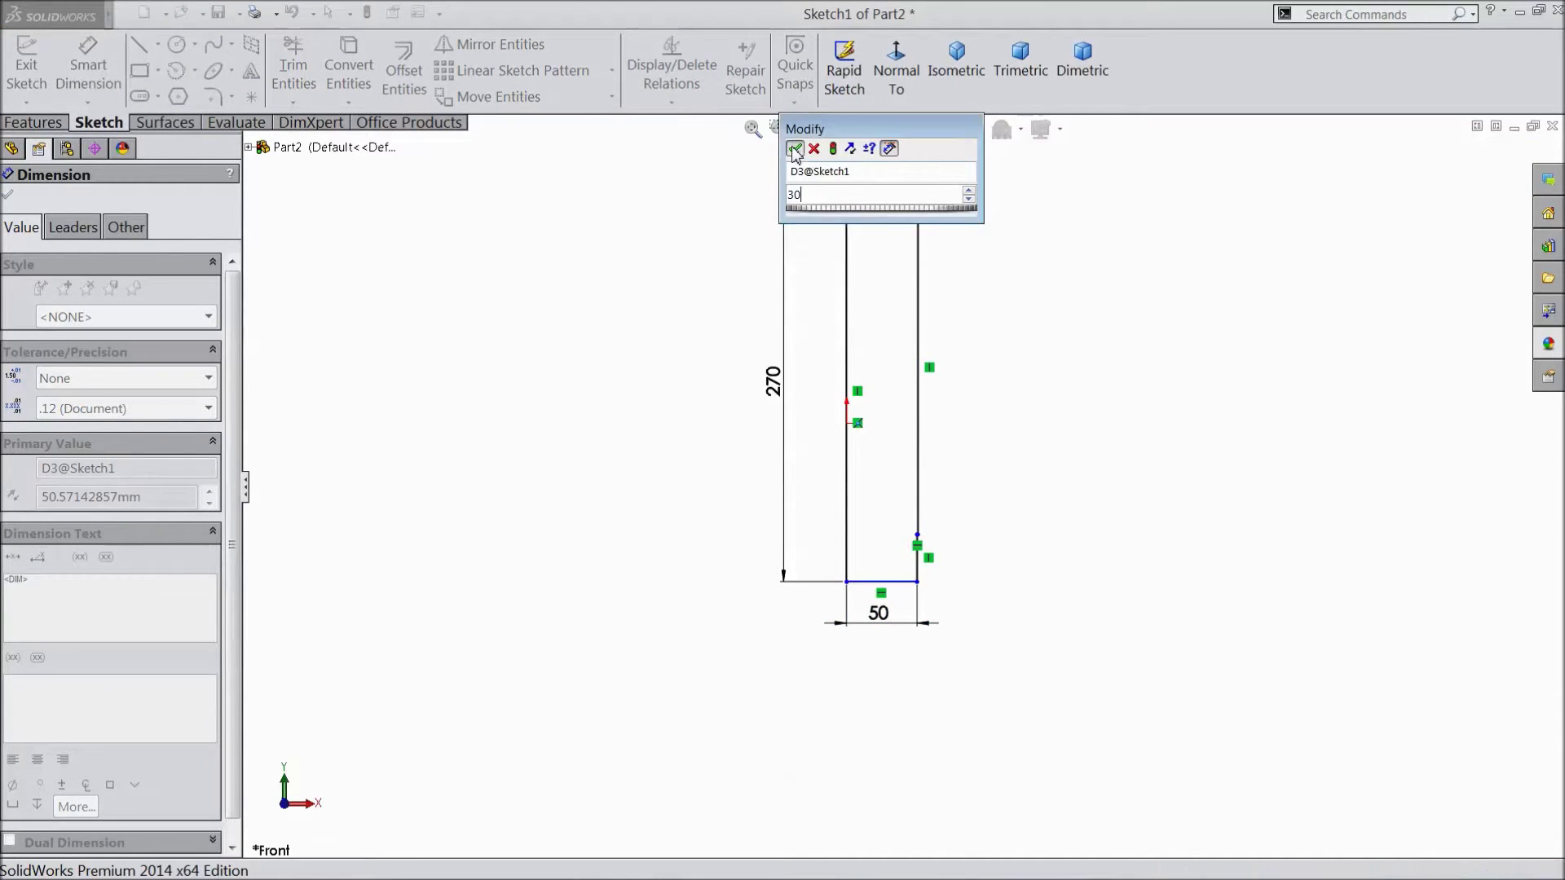
pyautogui.click(793, 148)
pyautogui.scroll(1, 888, 271)
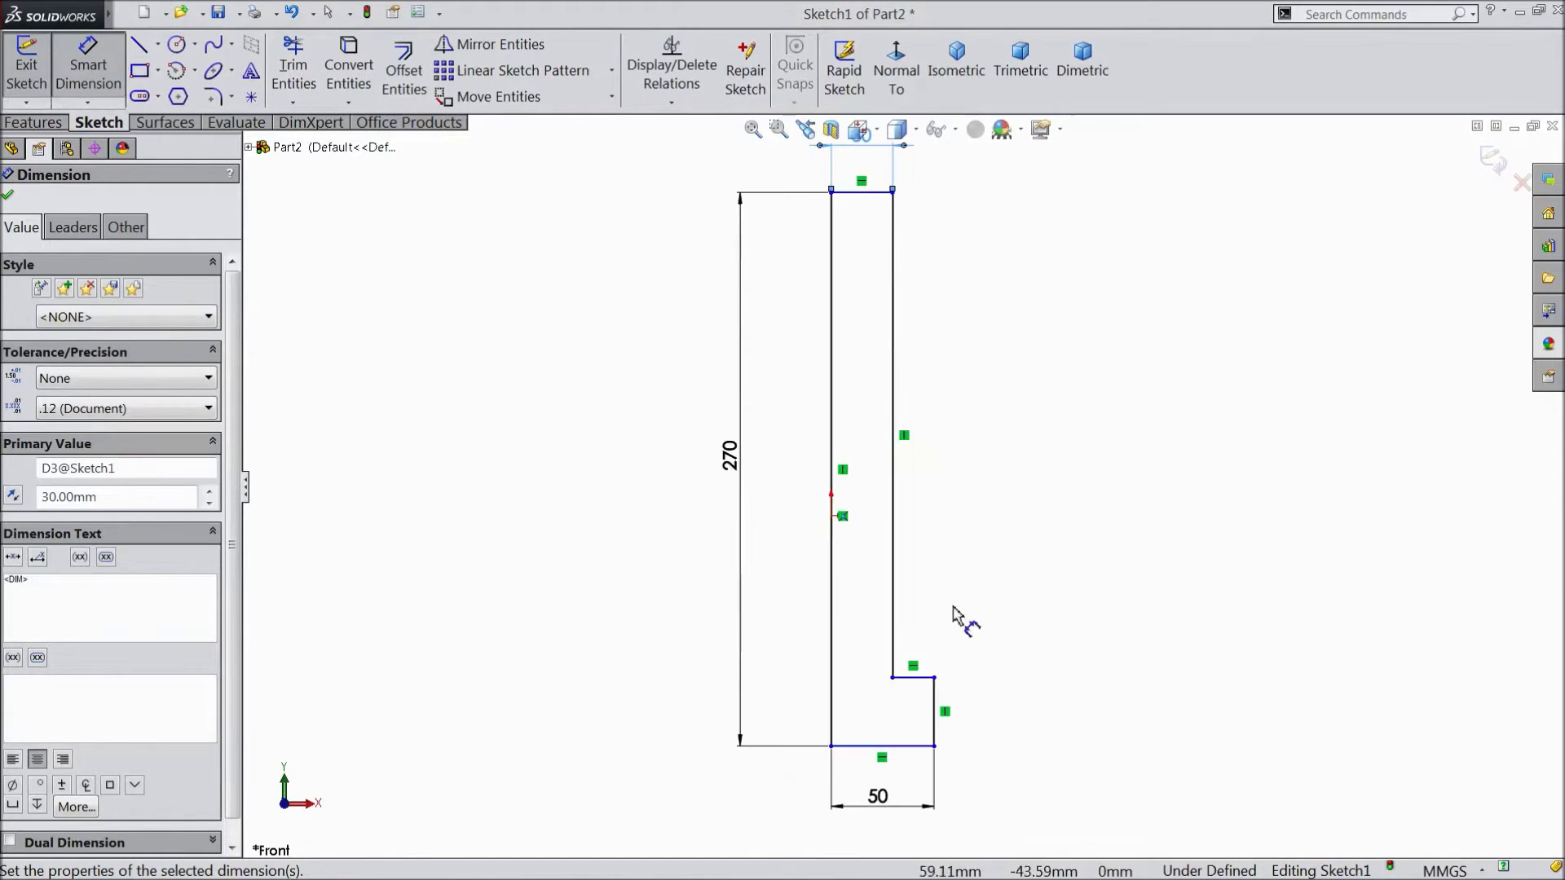
pyautogui.click(935, 708)
pyautogui.click(1024, 715)
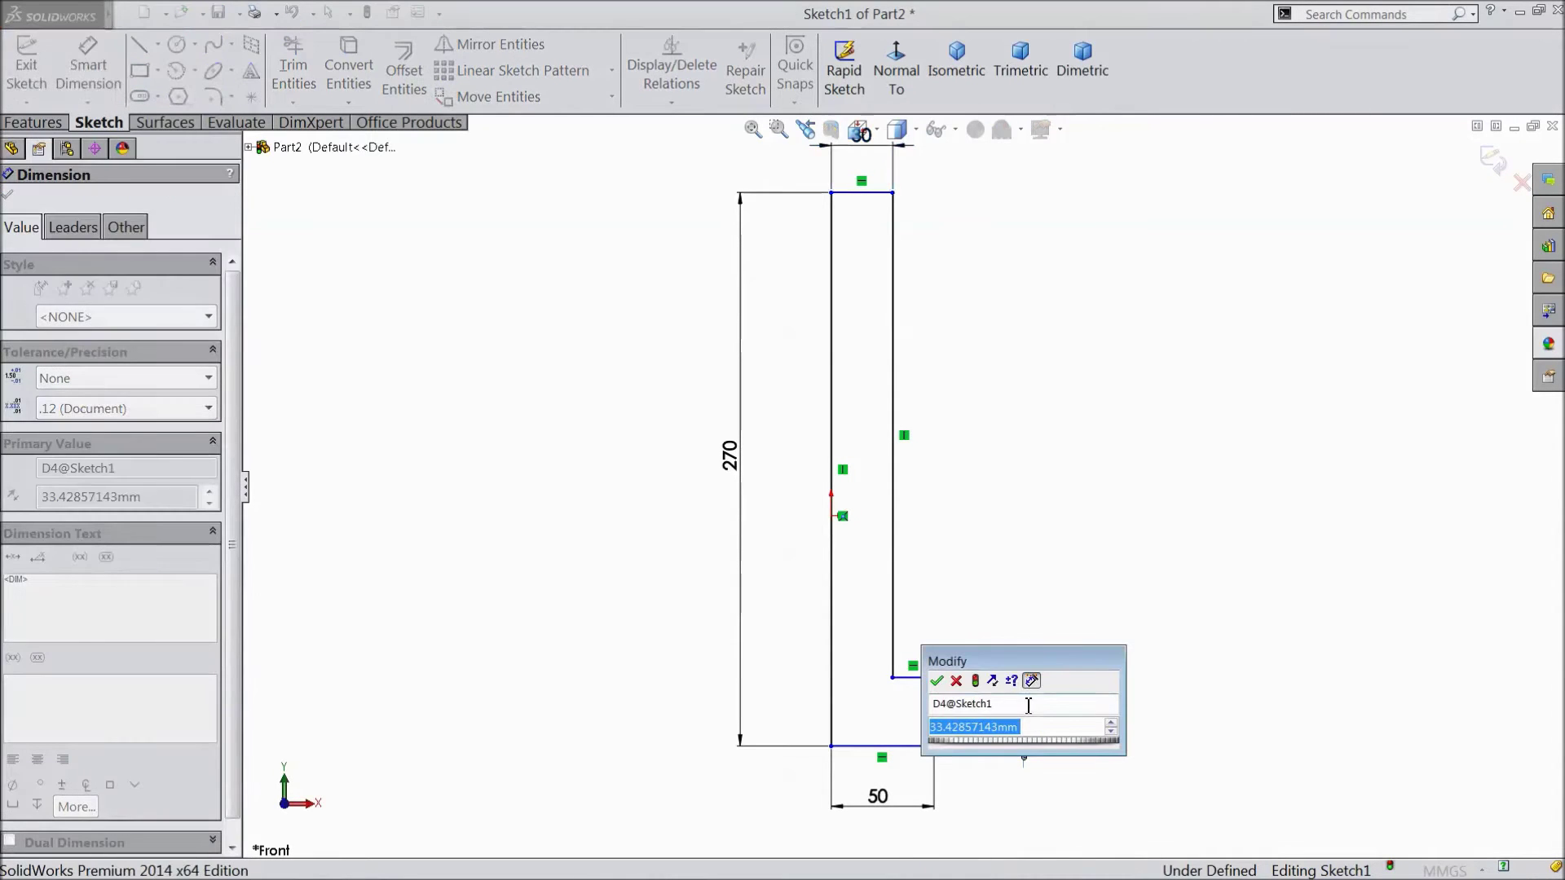
pyautogui.write('20')
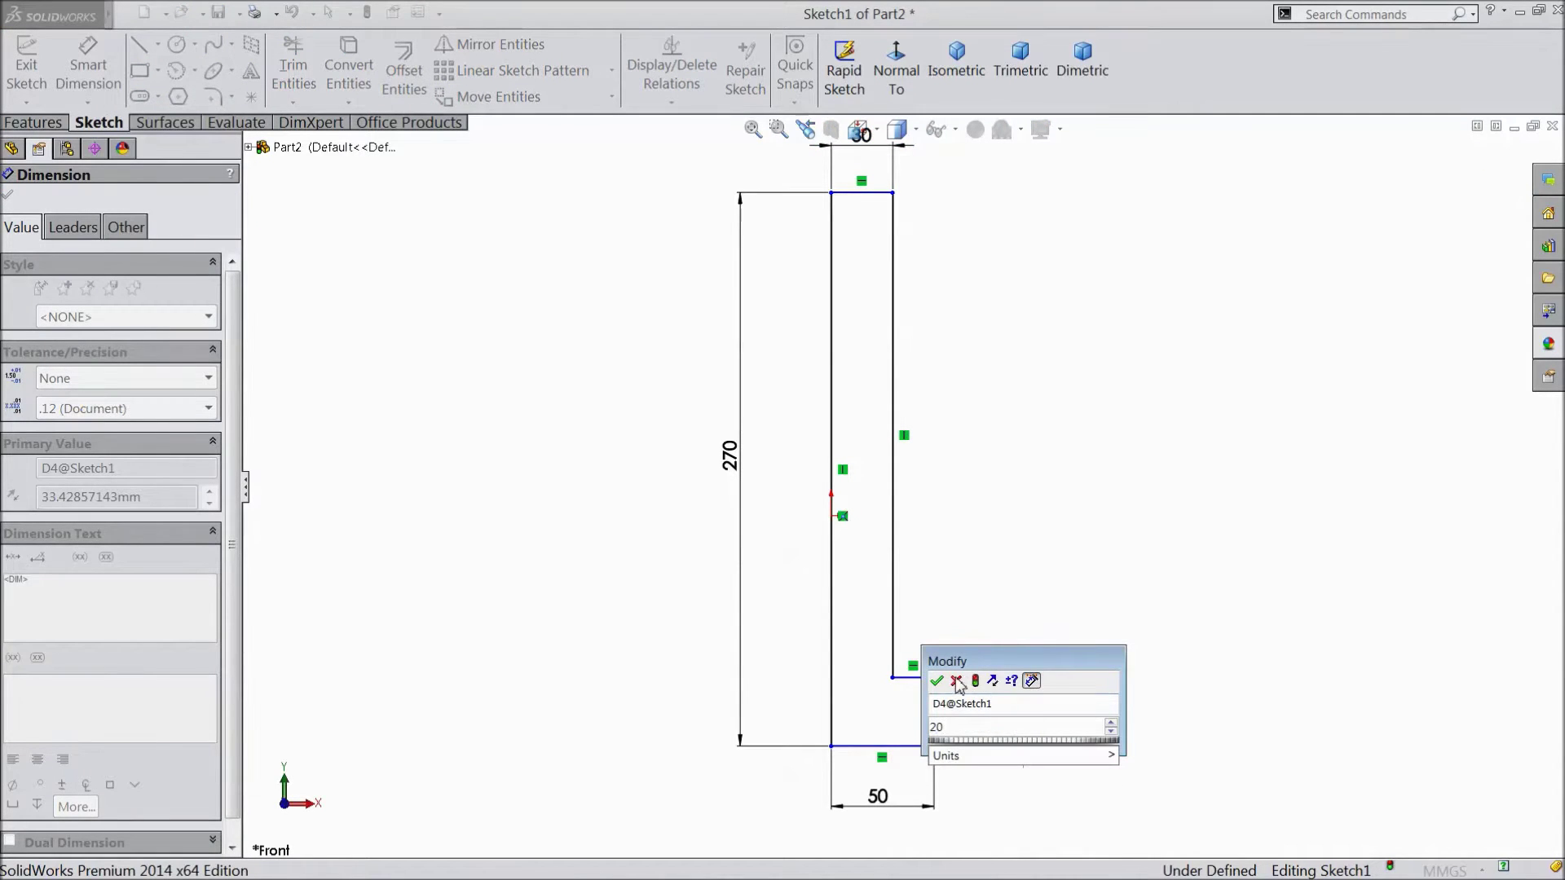
pyautogui.click(936, 680)
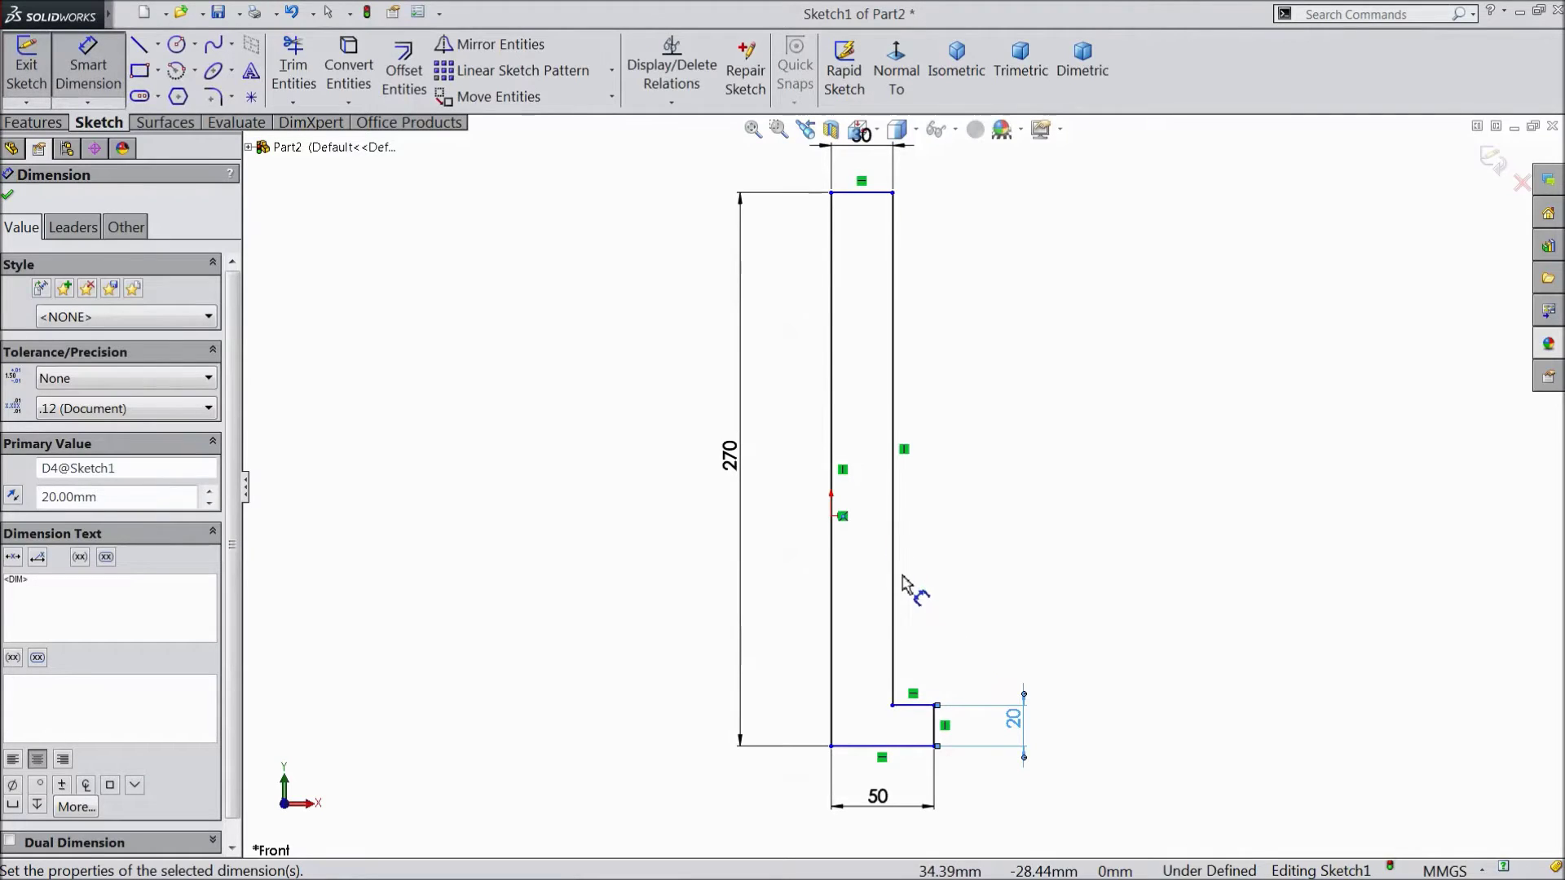
pyautogui.scroll(-1, 903, 580)
pyautogui.press('Escape')
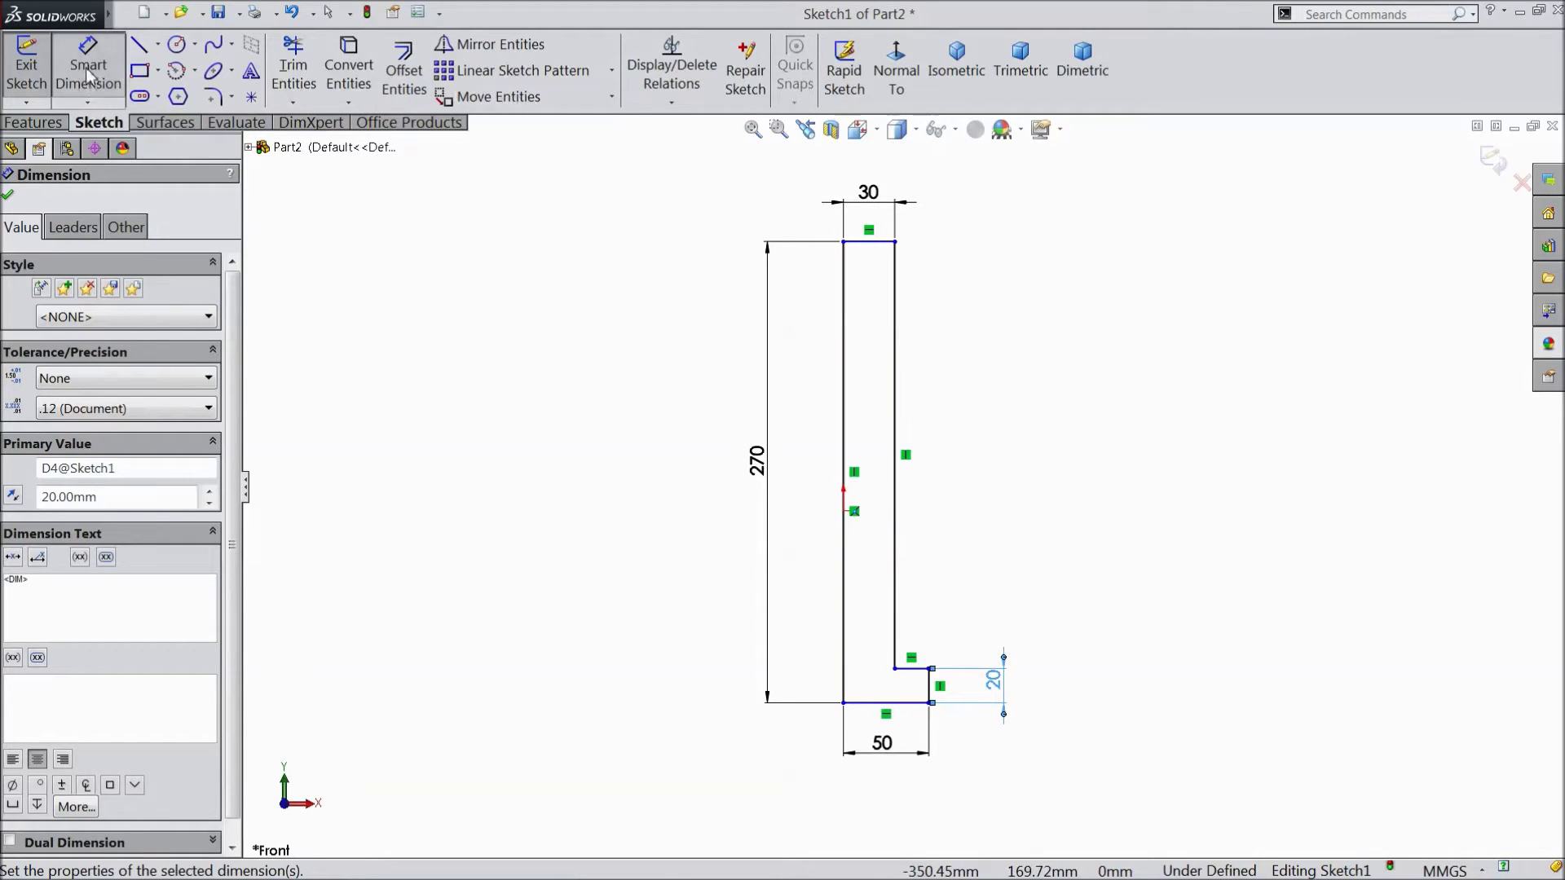
# - Add a midpoint relation centring the tall left edge on the origin
pyautogui.click(844, 512)
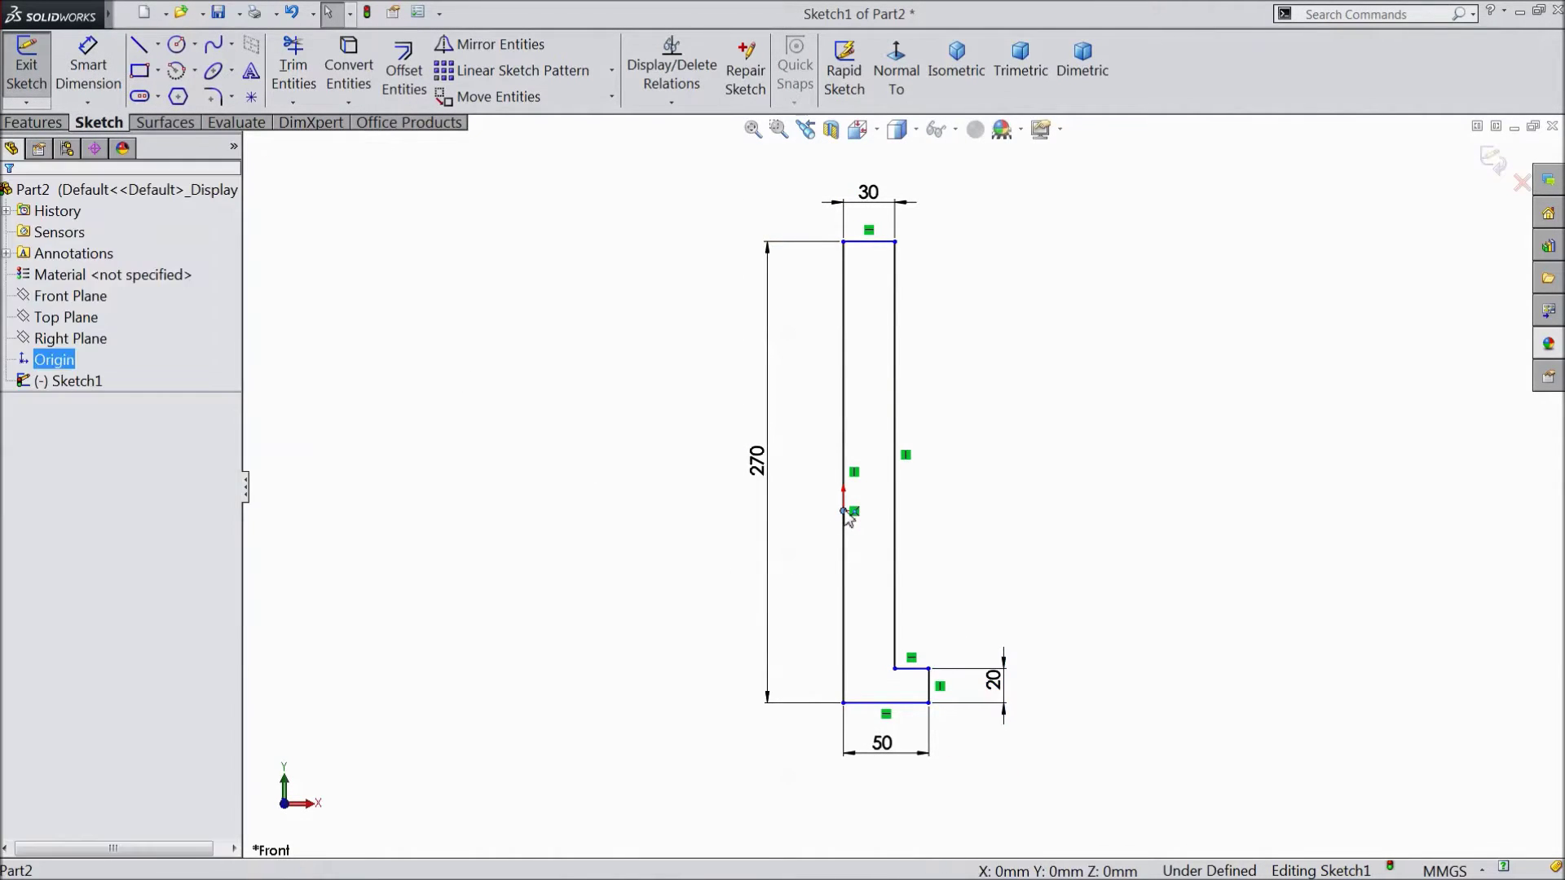
pyautogui.keyDown('ctrl'); pyautogui.click(845, 463); pyautogui.keyUp('ctrl')
pyautogui.click(894, 390)
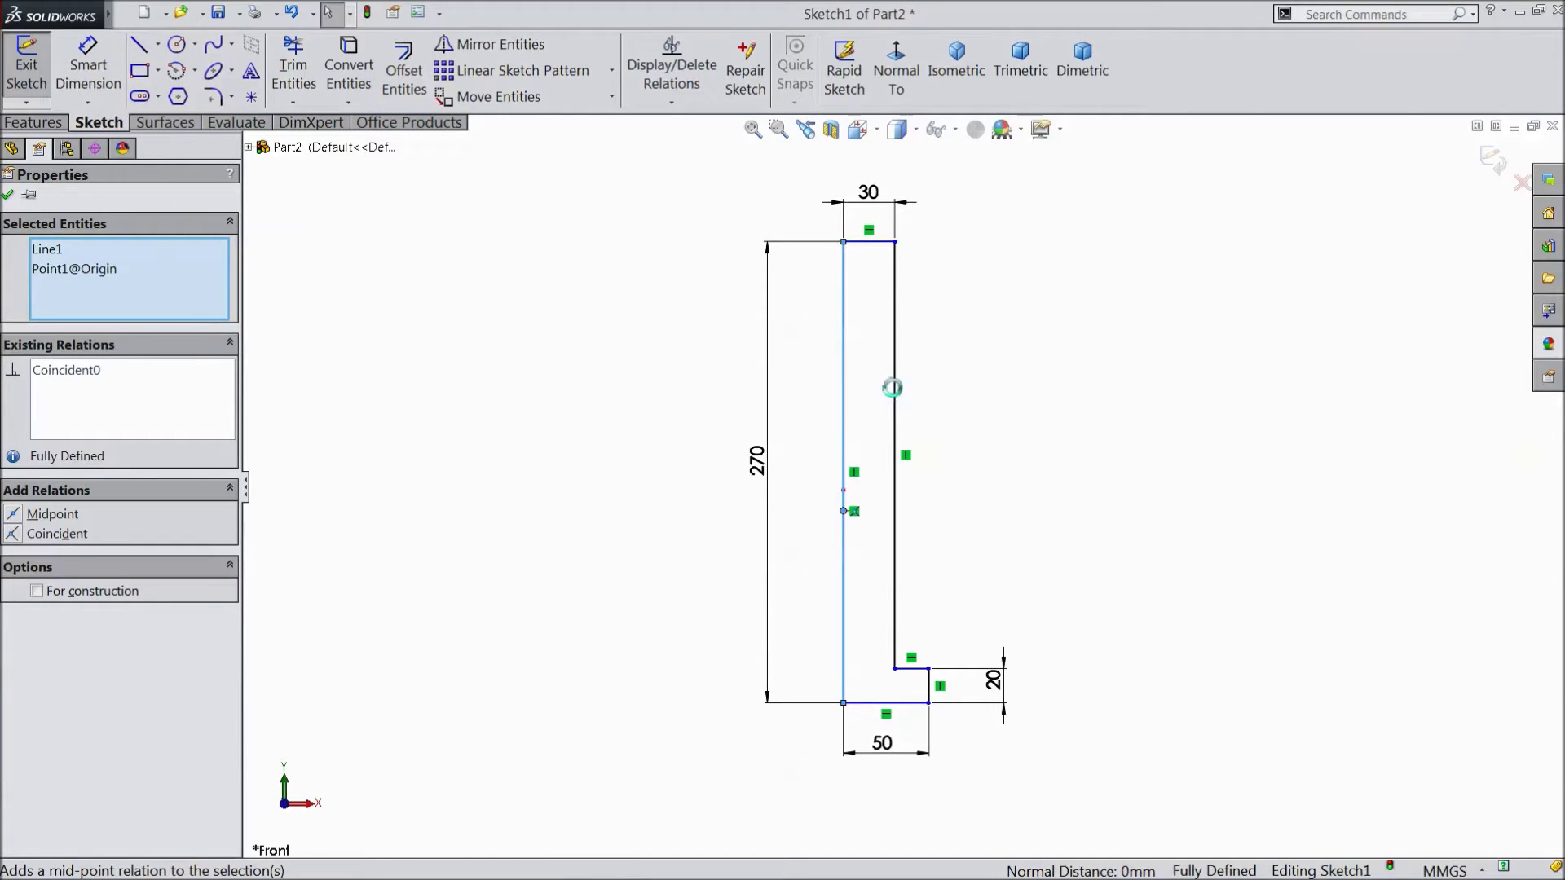
pyautogui.click(8, 199)
pyautogui.click(40, 123)
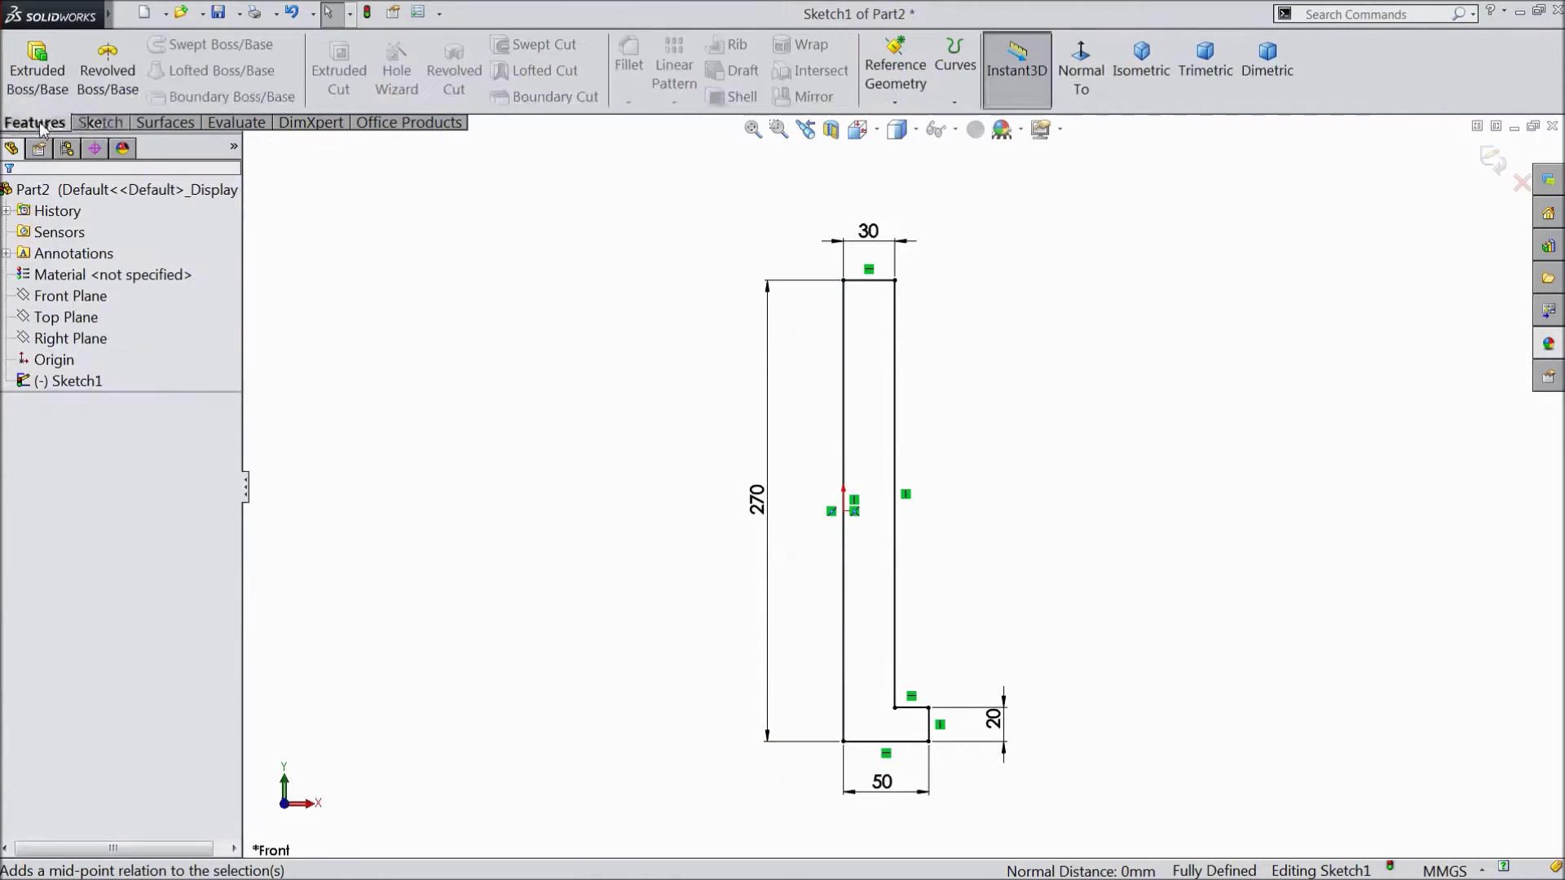
# - Revolve the profile 360° about its vertical left edge to create Revolve1
pyautogui.click(109, 86)
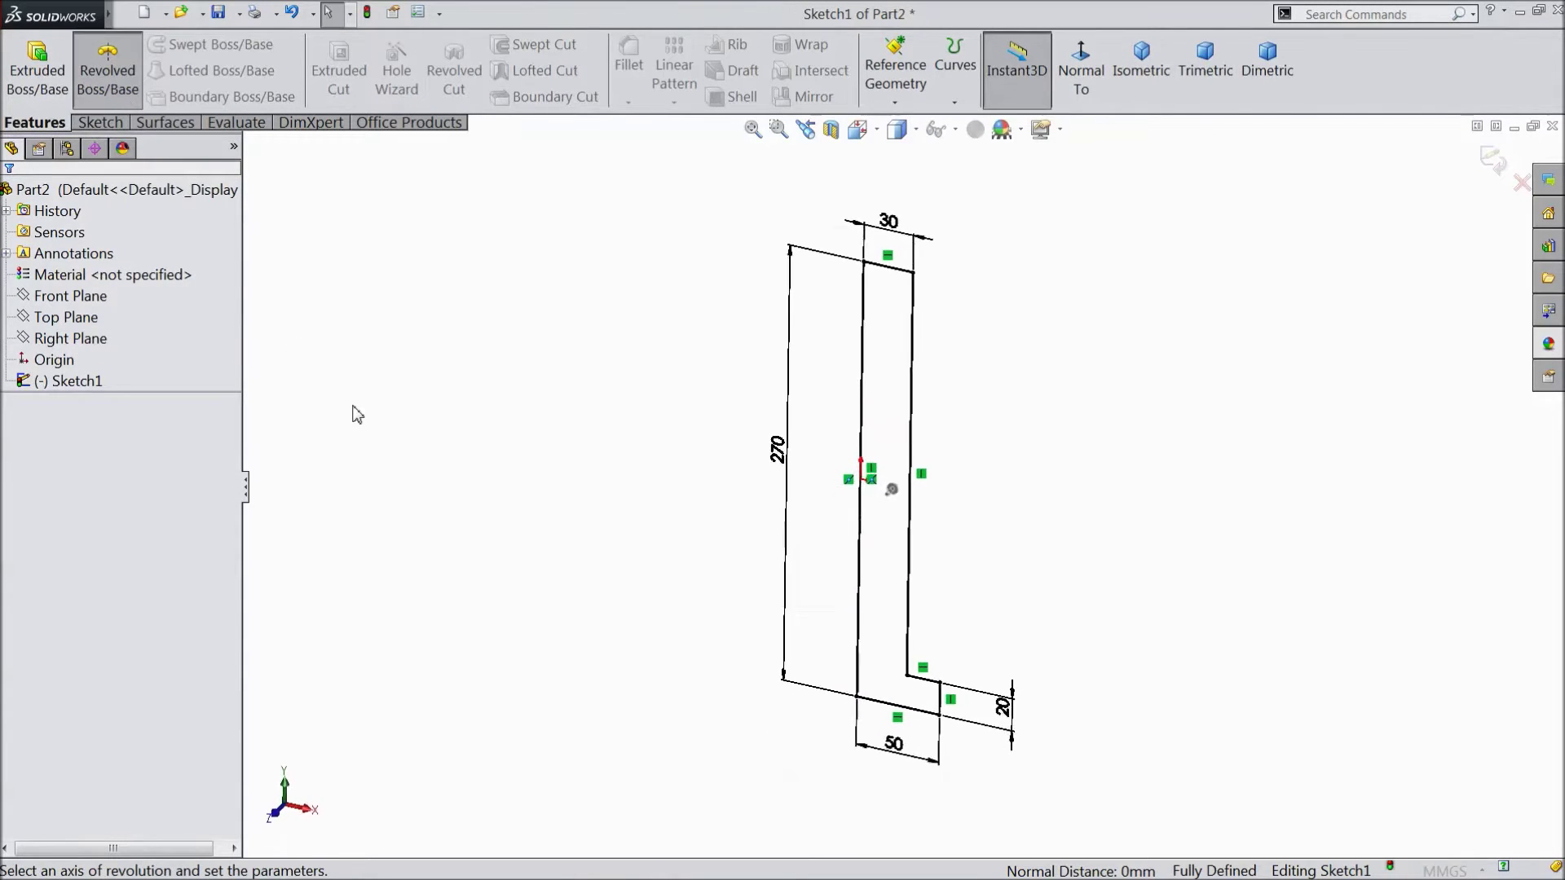
pyautogui.click(862, 416)
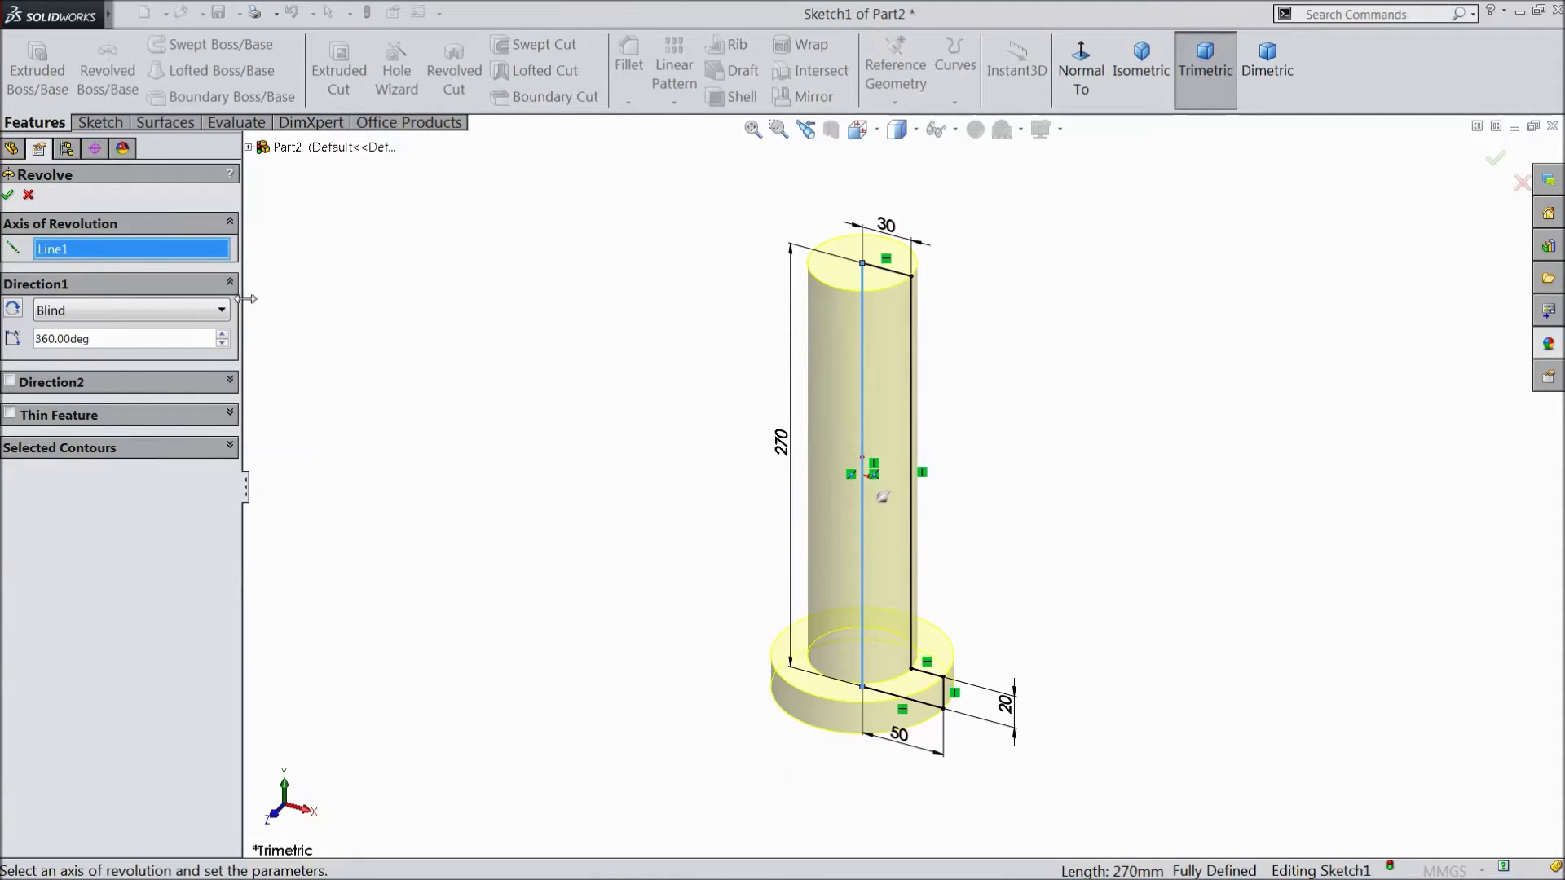
pyautogui.press('Return')
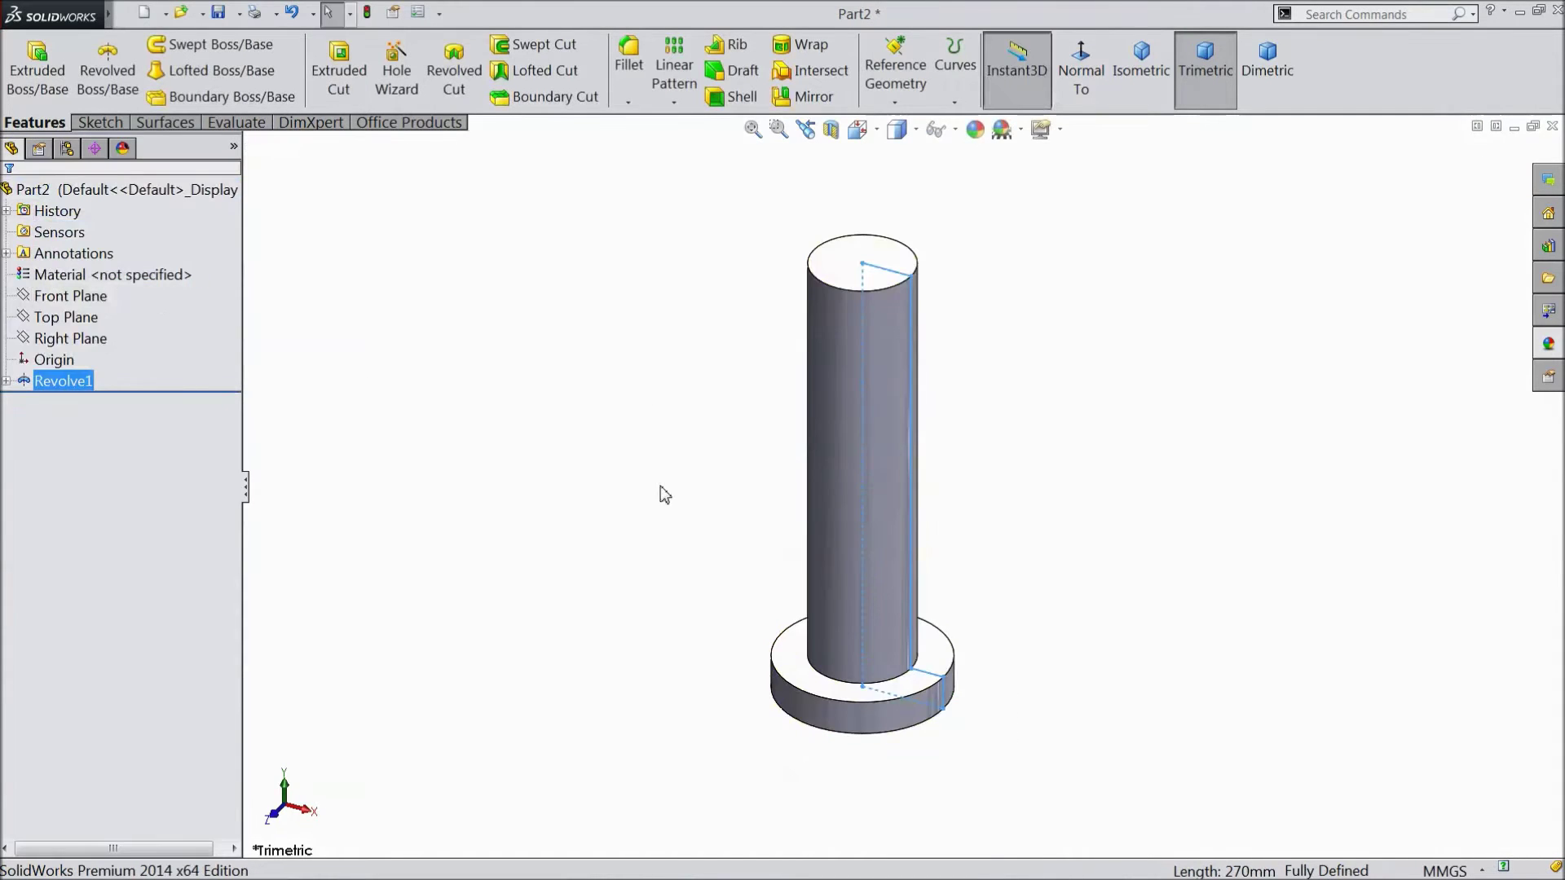
pyautogui.click(614, 509)
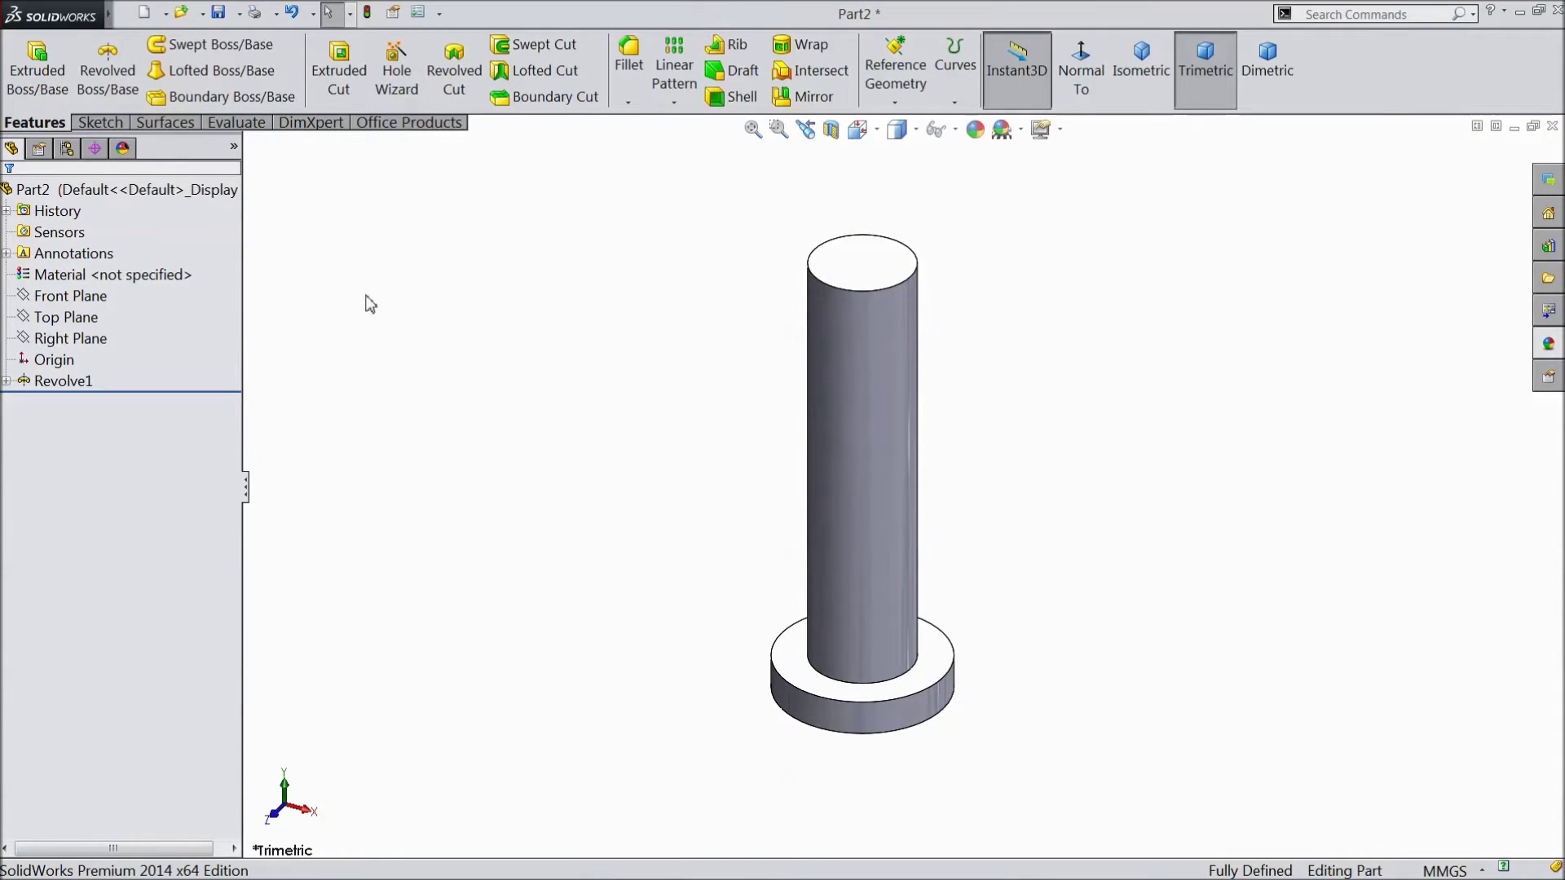
# - Create reference axis Axis1 from the intersection of the Top and Right planes
pyautogui.click(896, 103)
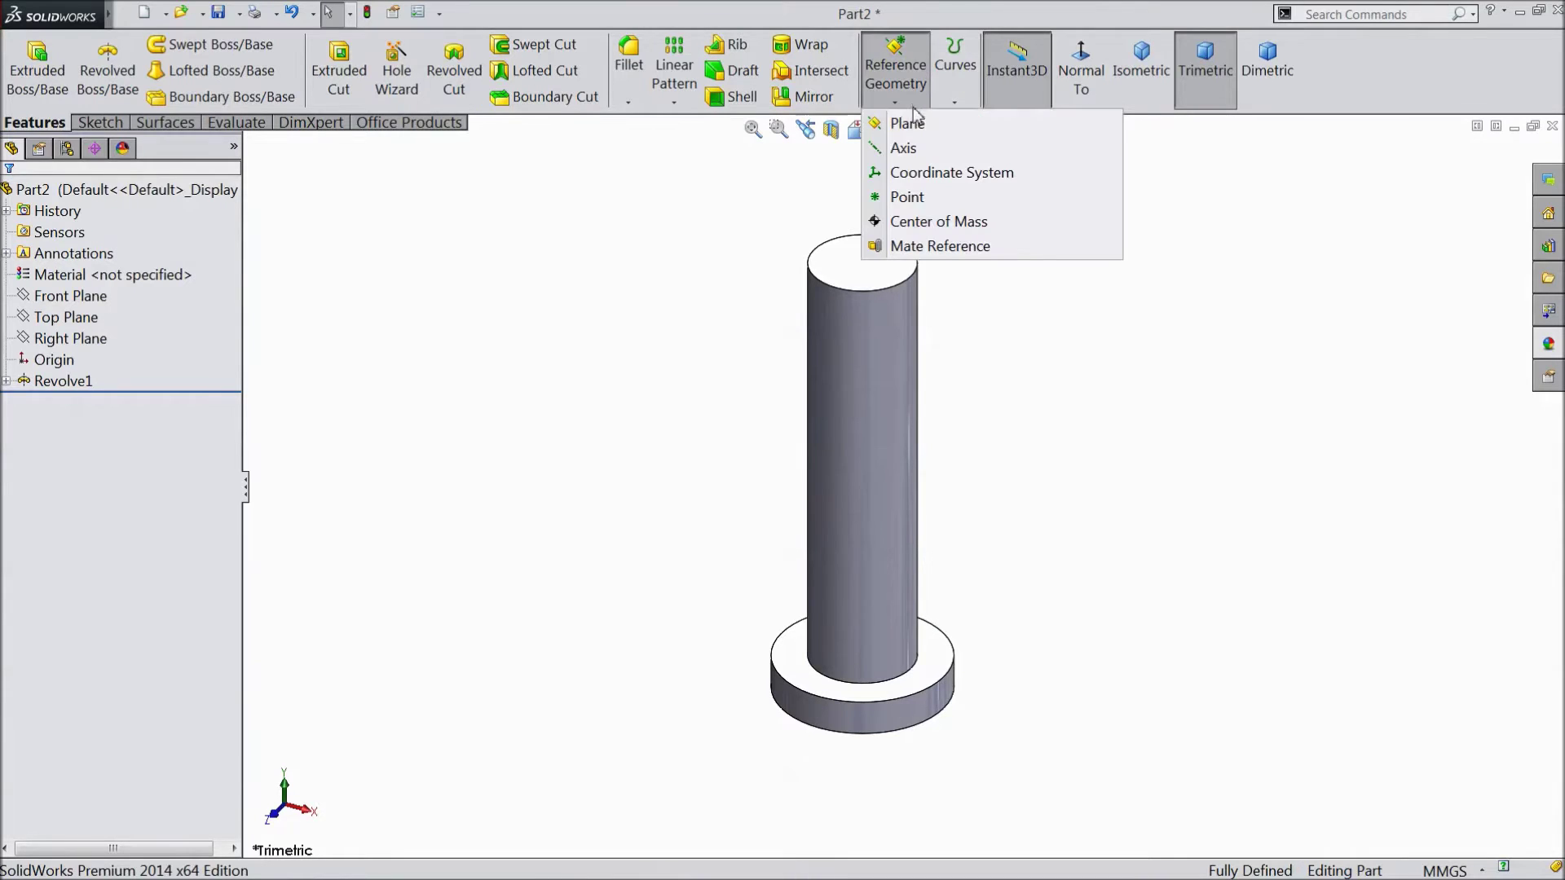
pyautogui.click(904, 149)
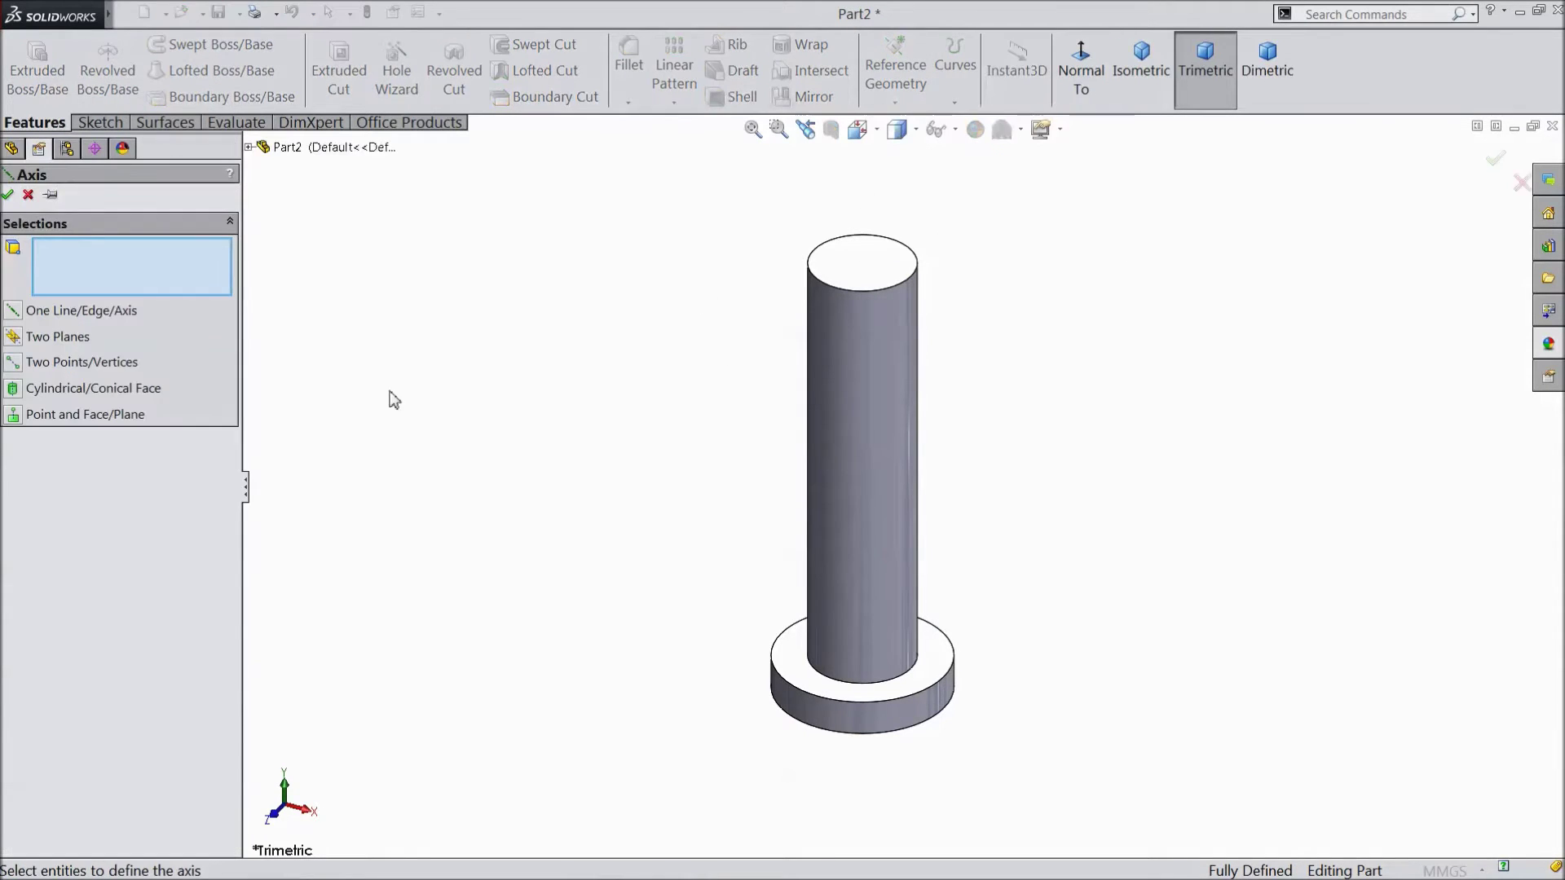
pyautogui.click(248, 148)
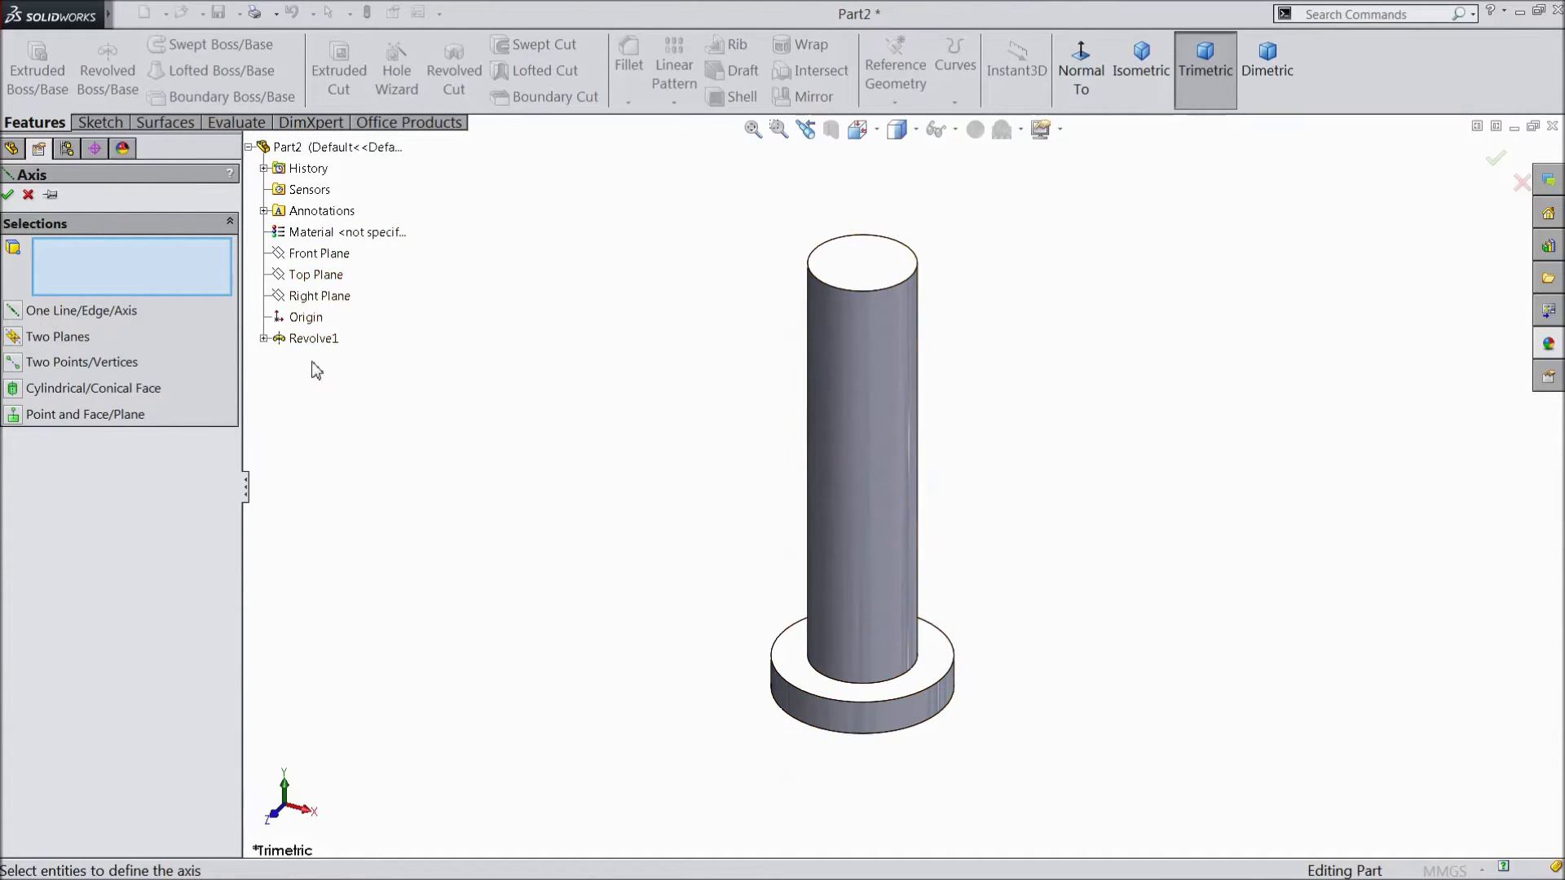
pyautogui.click(315, 275)
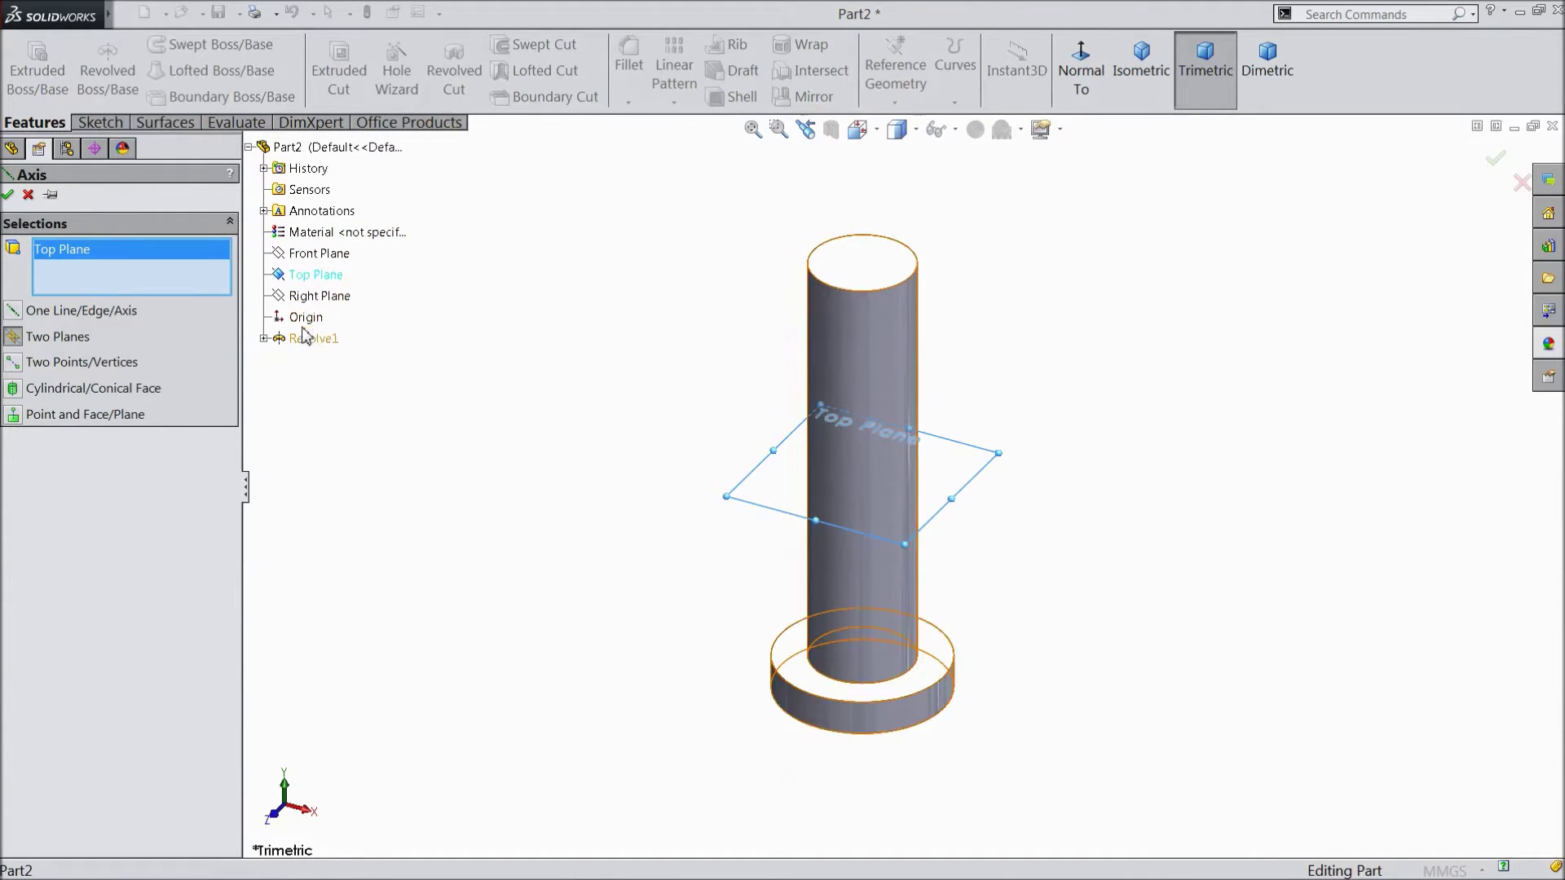
pyautogui.click(313, 295)
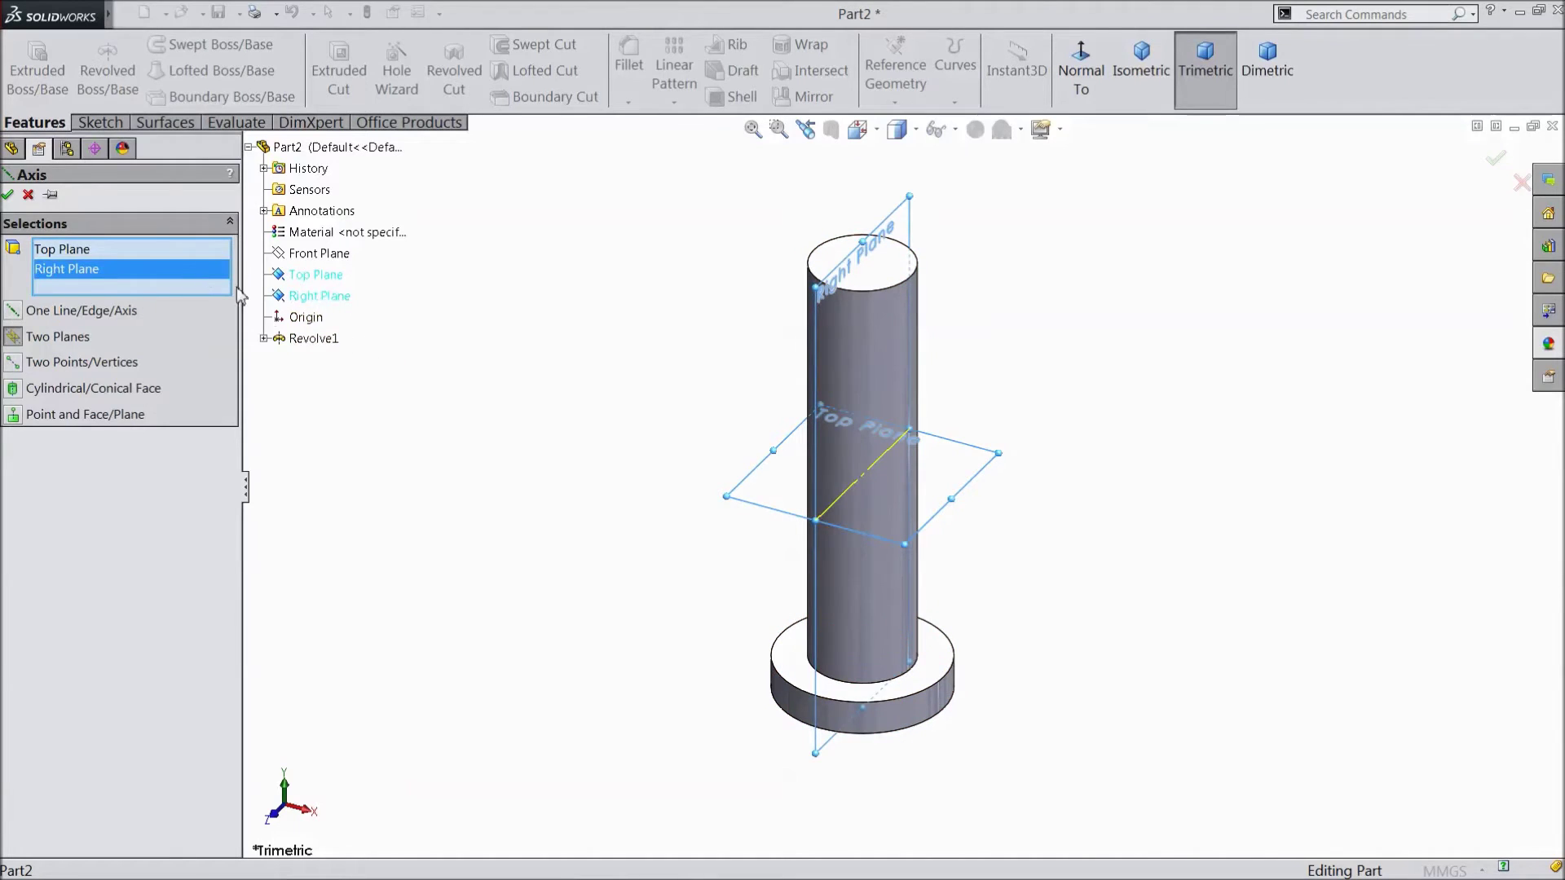
pyautogui.click(8, 196)
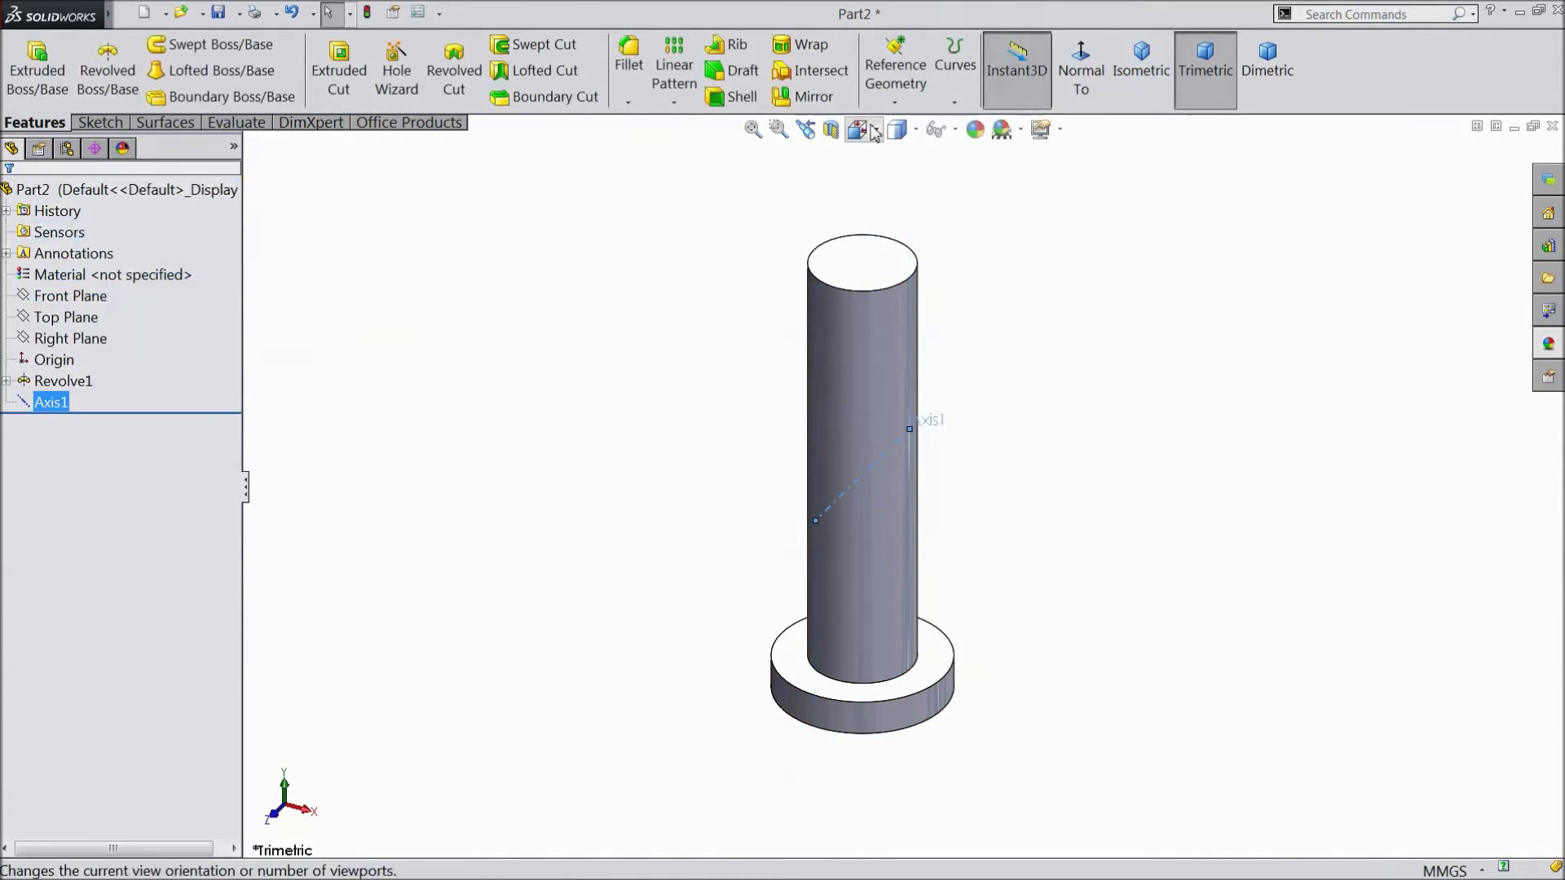
# - Create Plane1 through Axis1, angled 10° from the Right Plane
pyautogui.click(895, 101)
pyautogui.click(901, 127)
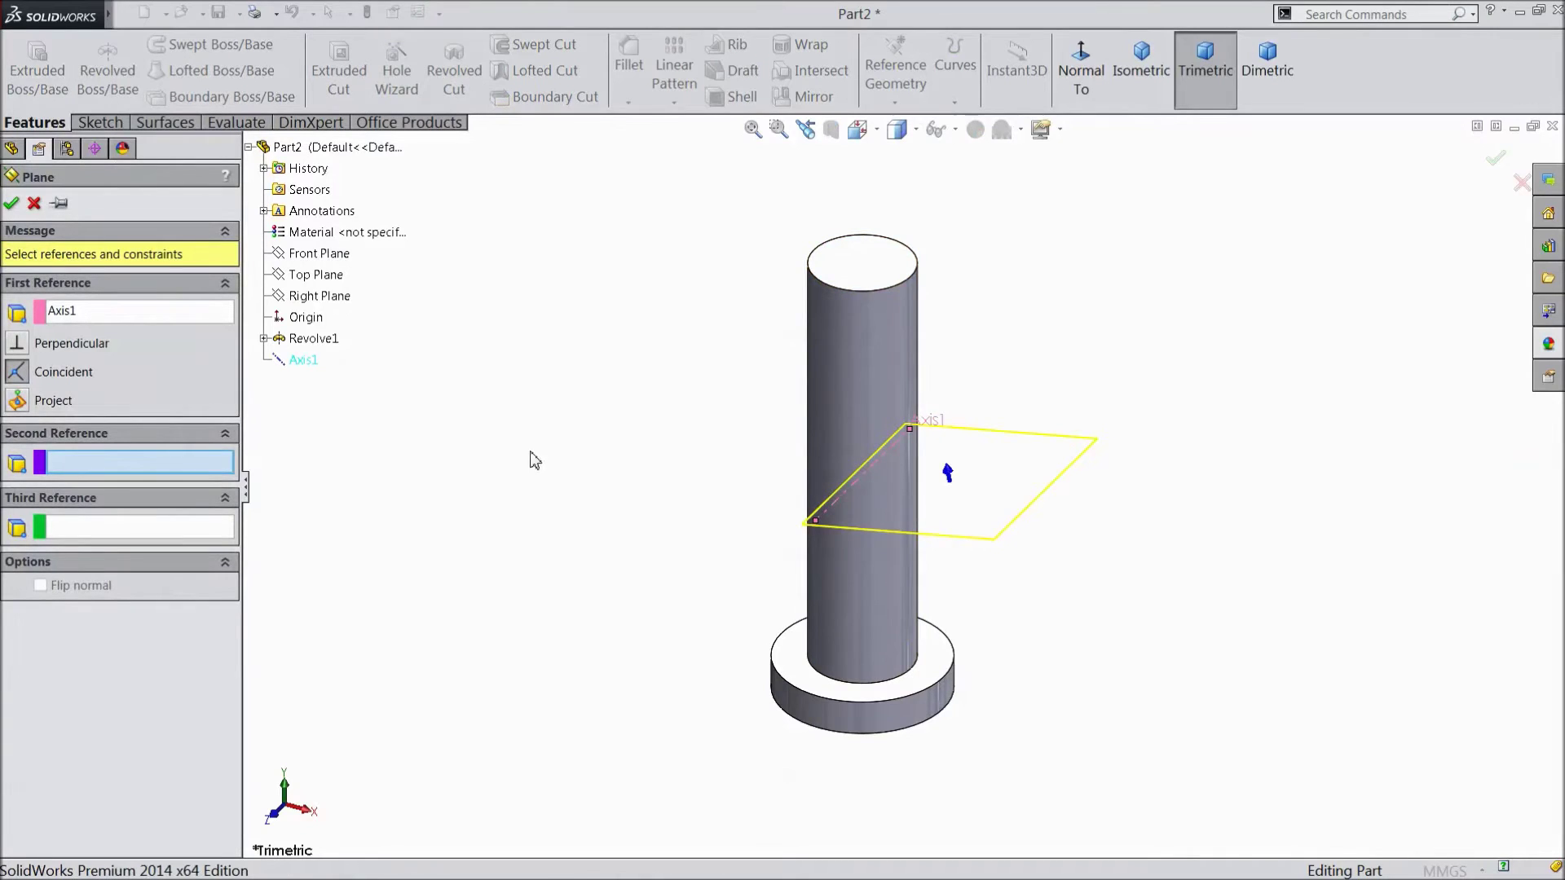
pyautogui.click(307, 302)
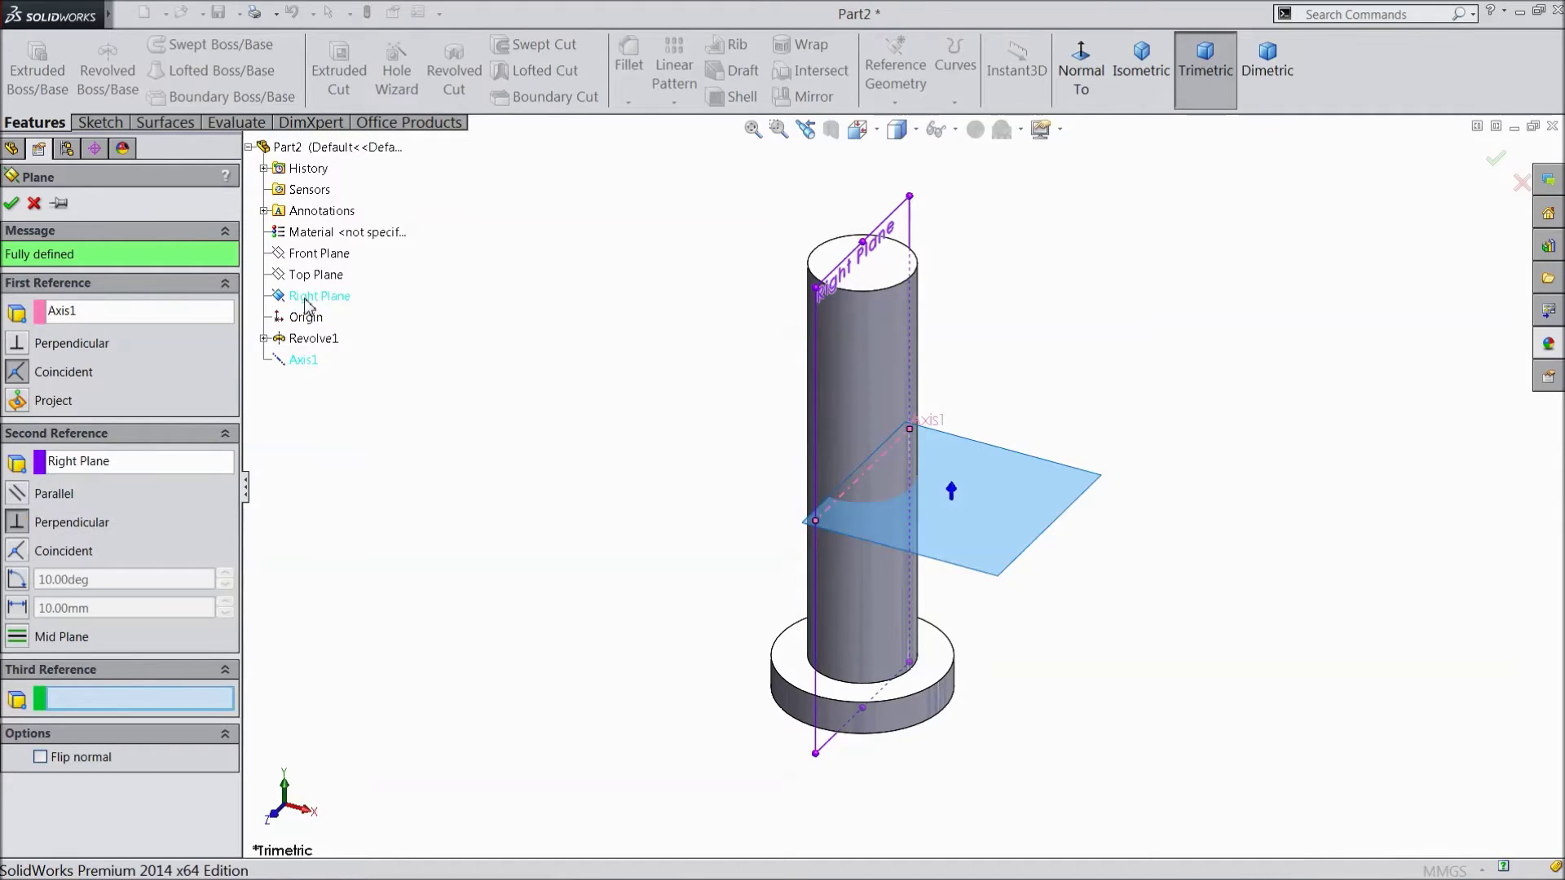
pyautogui.click(16, 581)
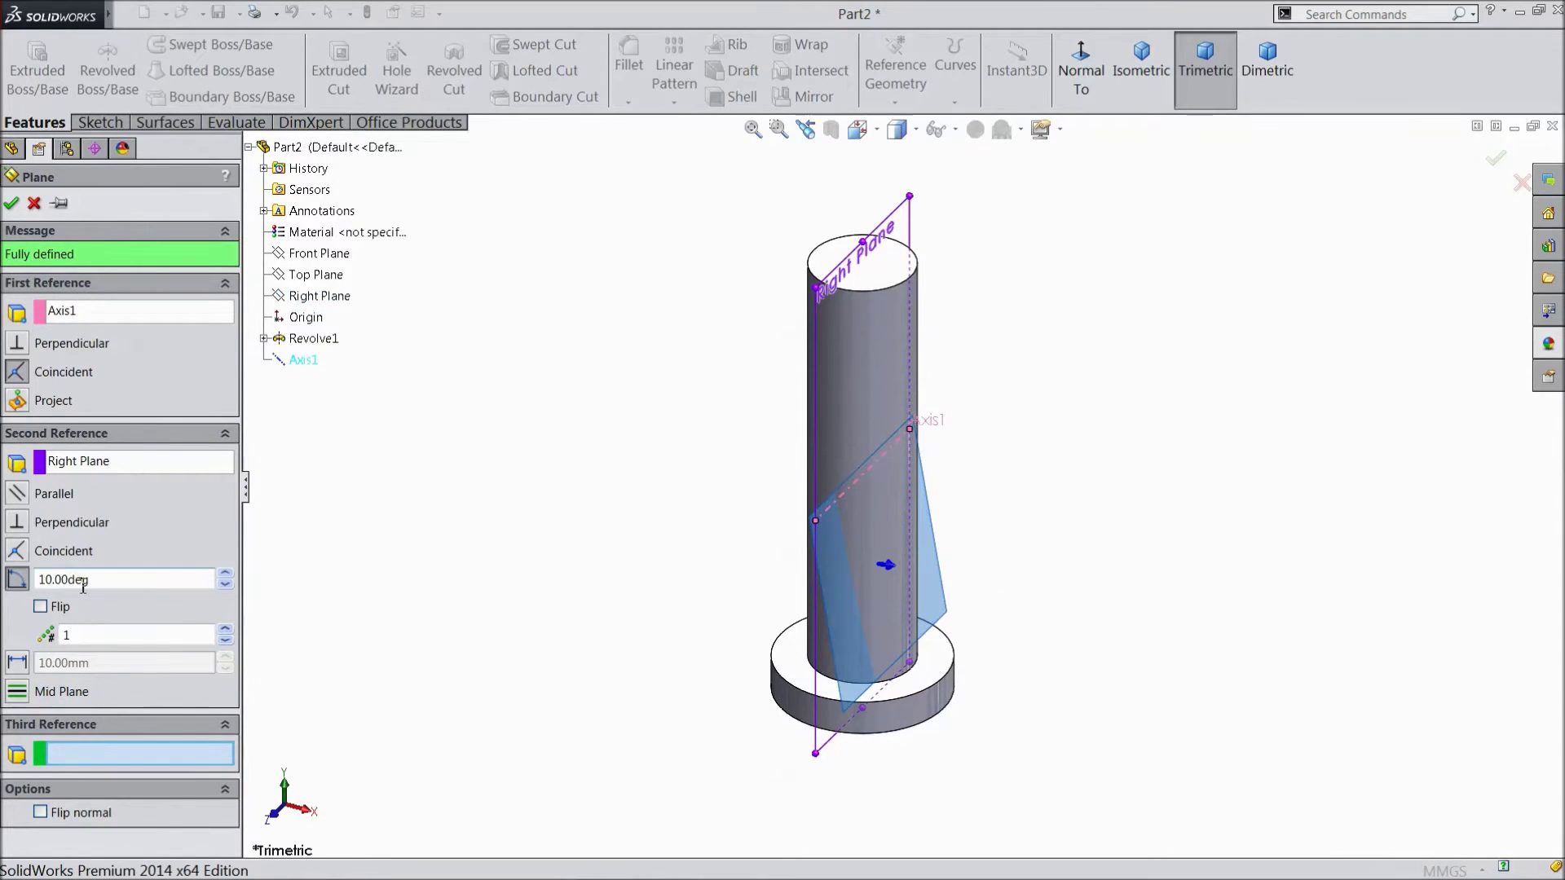
pyautogui.moveTo(452, 584); pyautogui.dragTo(476, 514, button='middle')
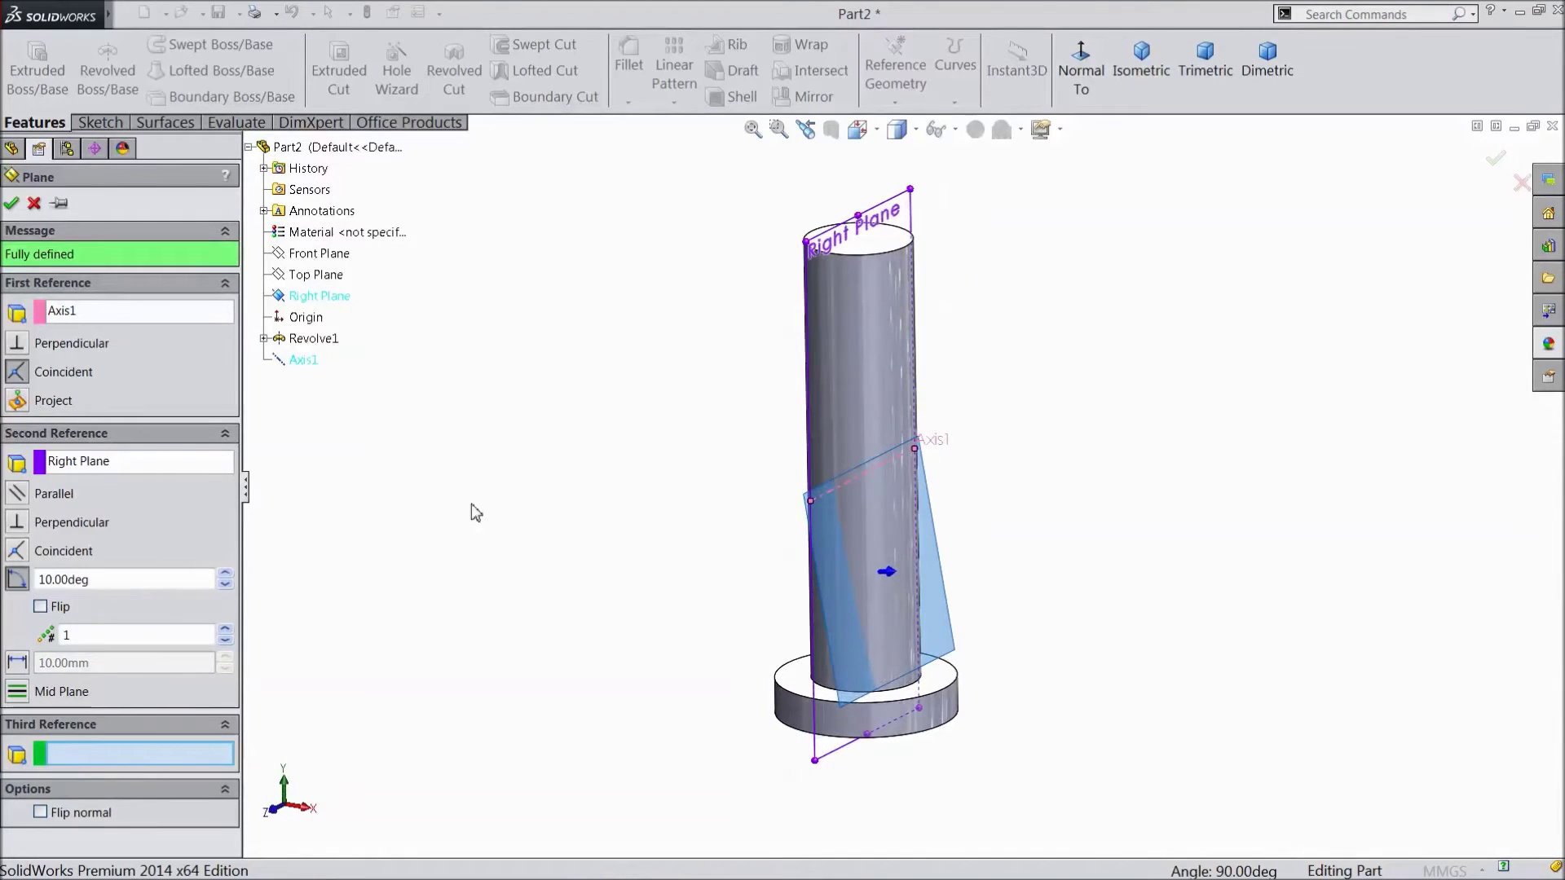
pyautogui.click(11, 203)
# - Start a sketch on Plane1, face it, and draw a circle on the pin
pyautogui.moveTo(821, 603); pyautogui.dragTo(698, 650)
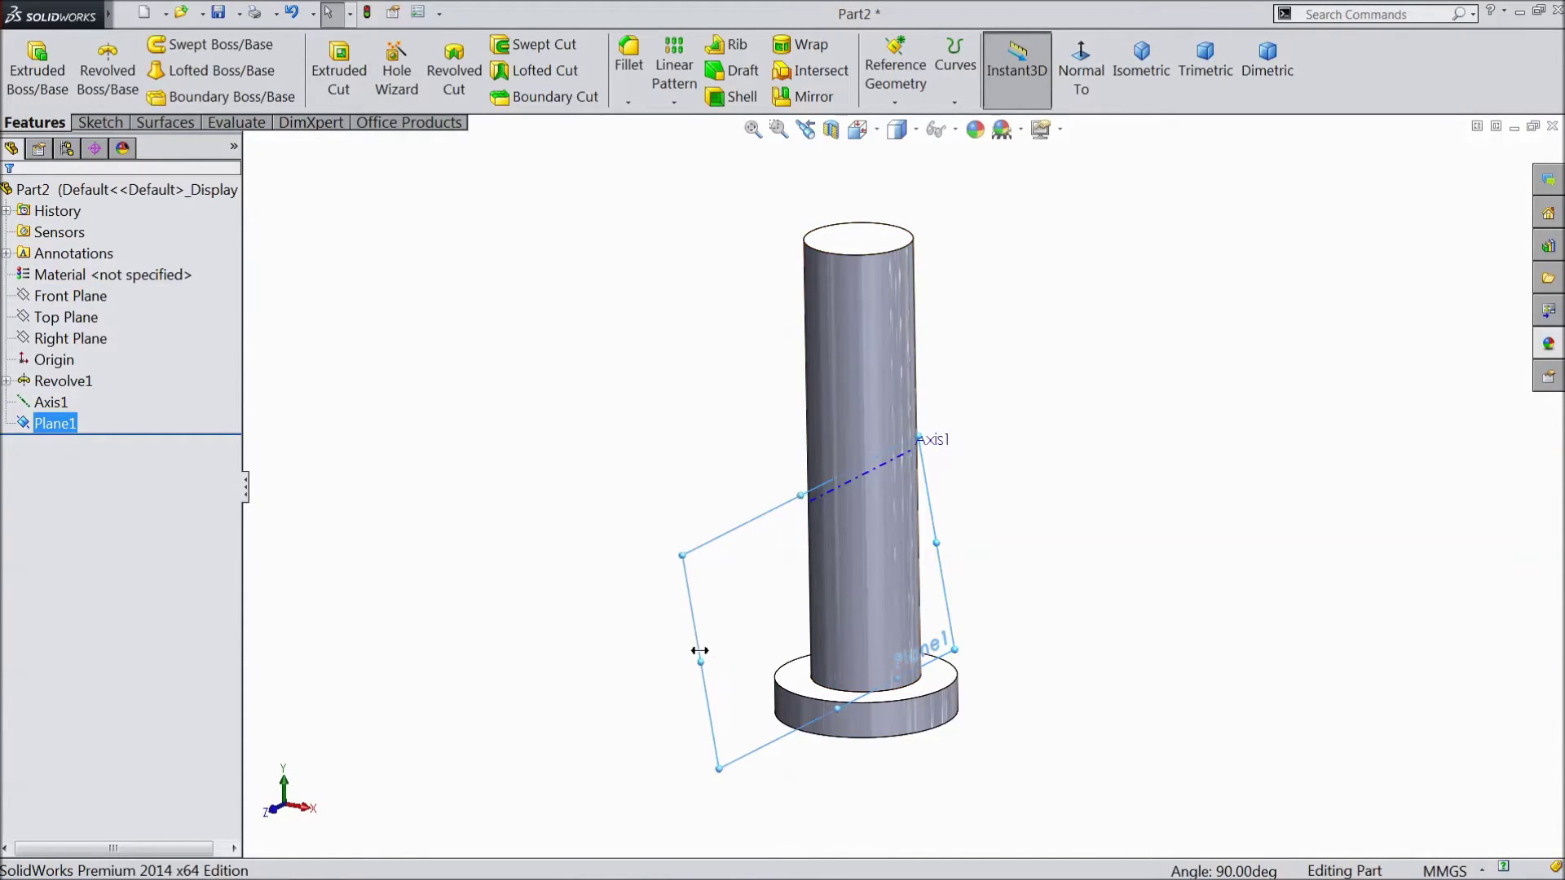
pyautogui.click(799, 584)
pyautogui.click(896, 82)
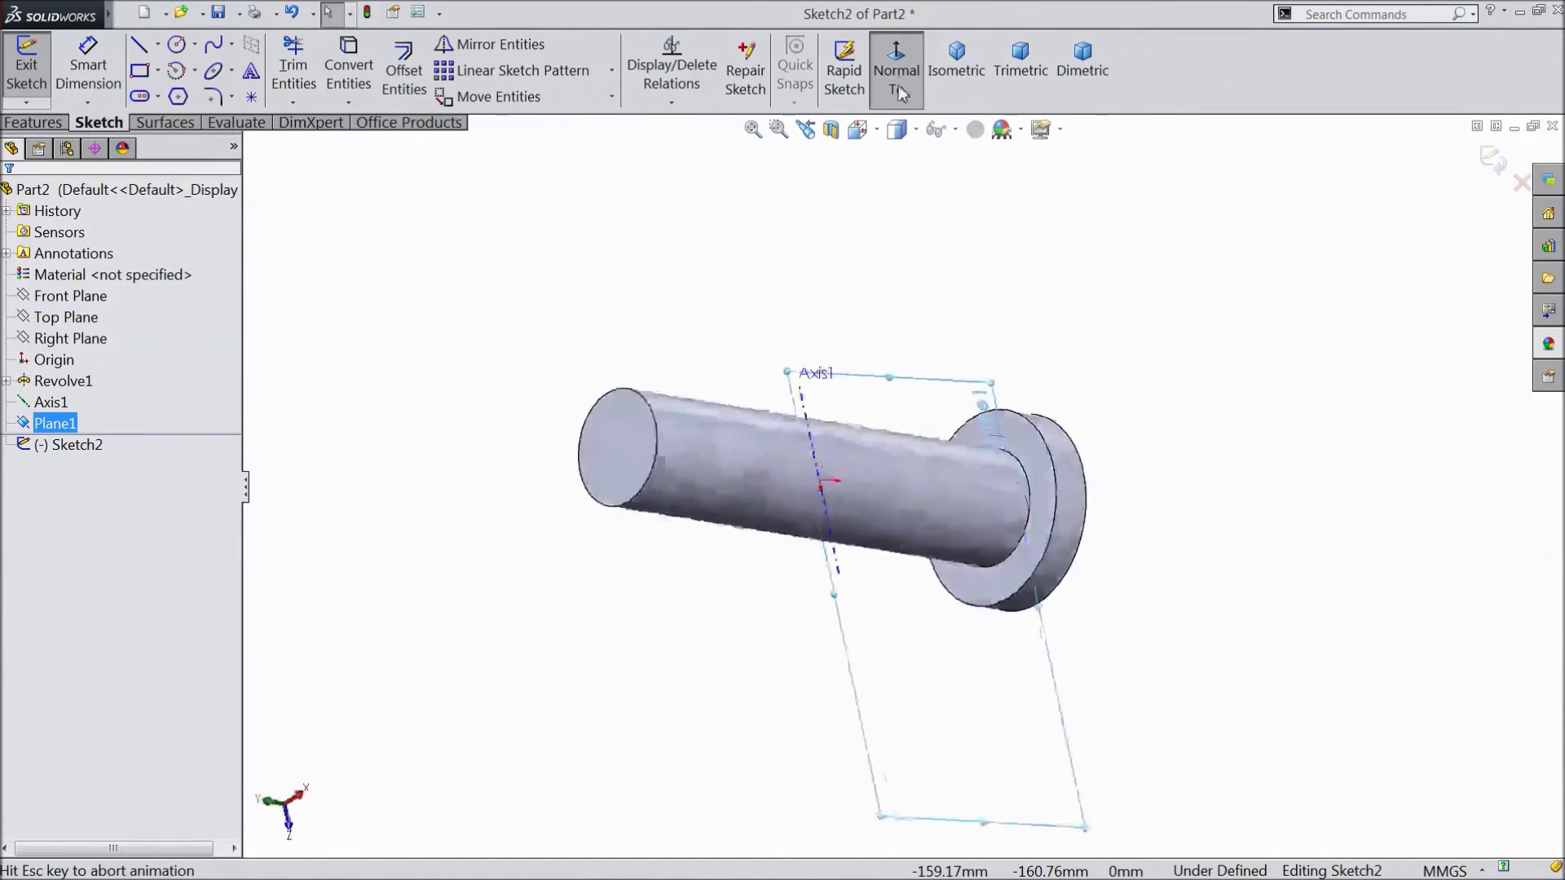
pyautogui.click(176, 44)
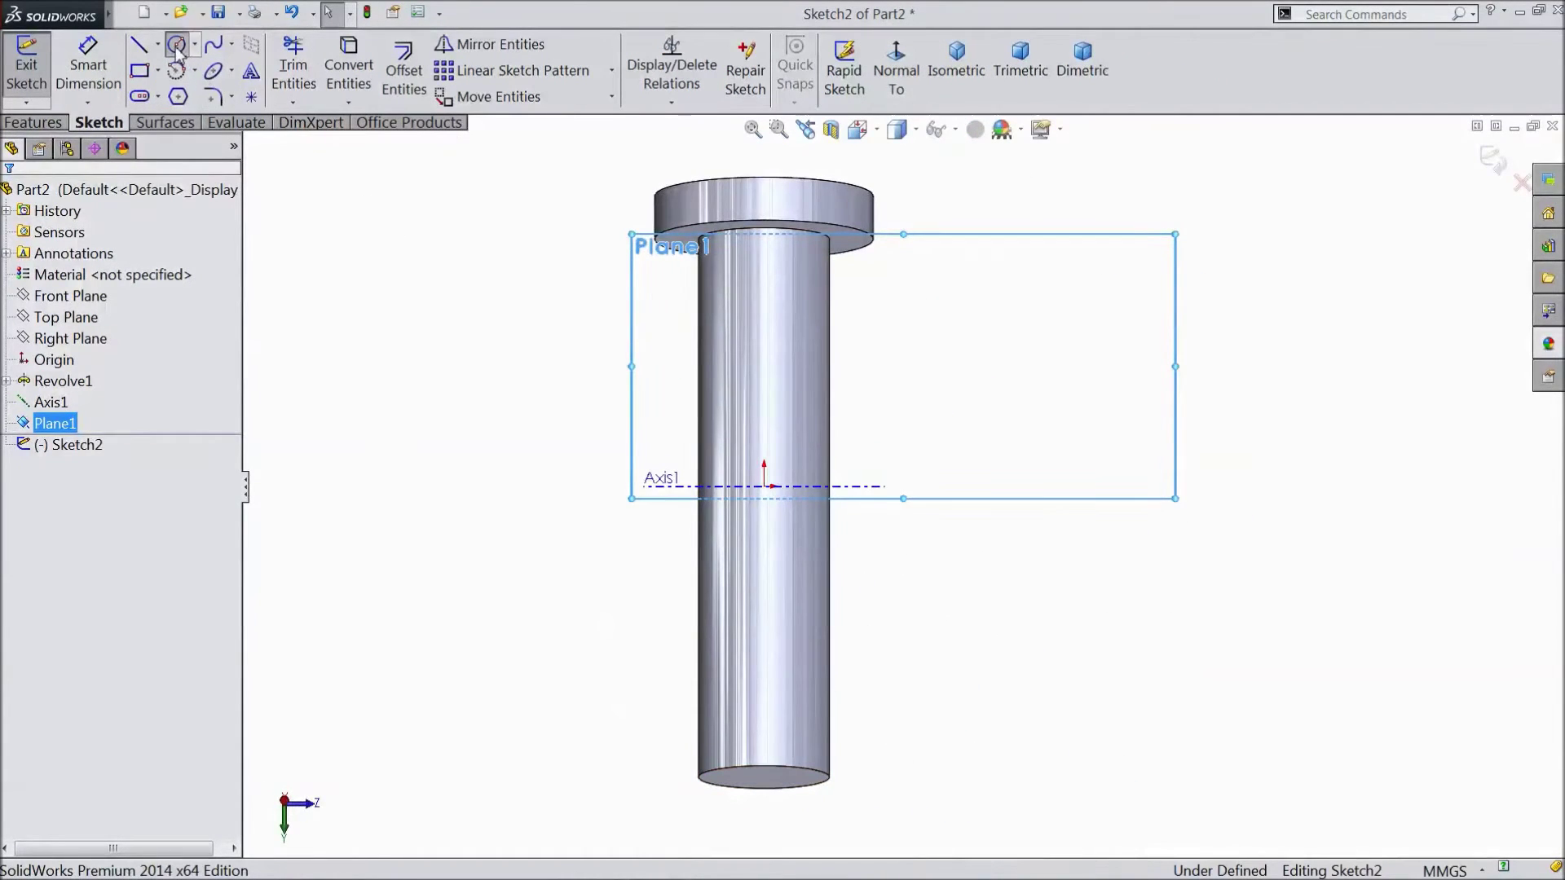
pyautogui.click(764, 613)
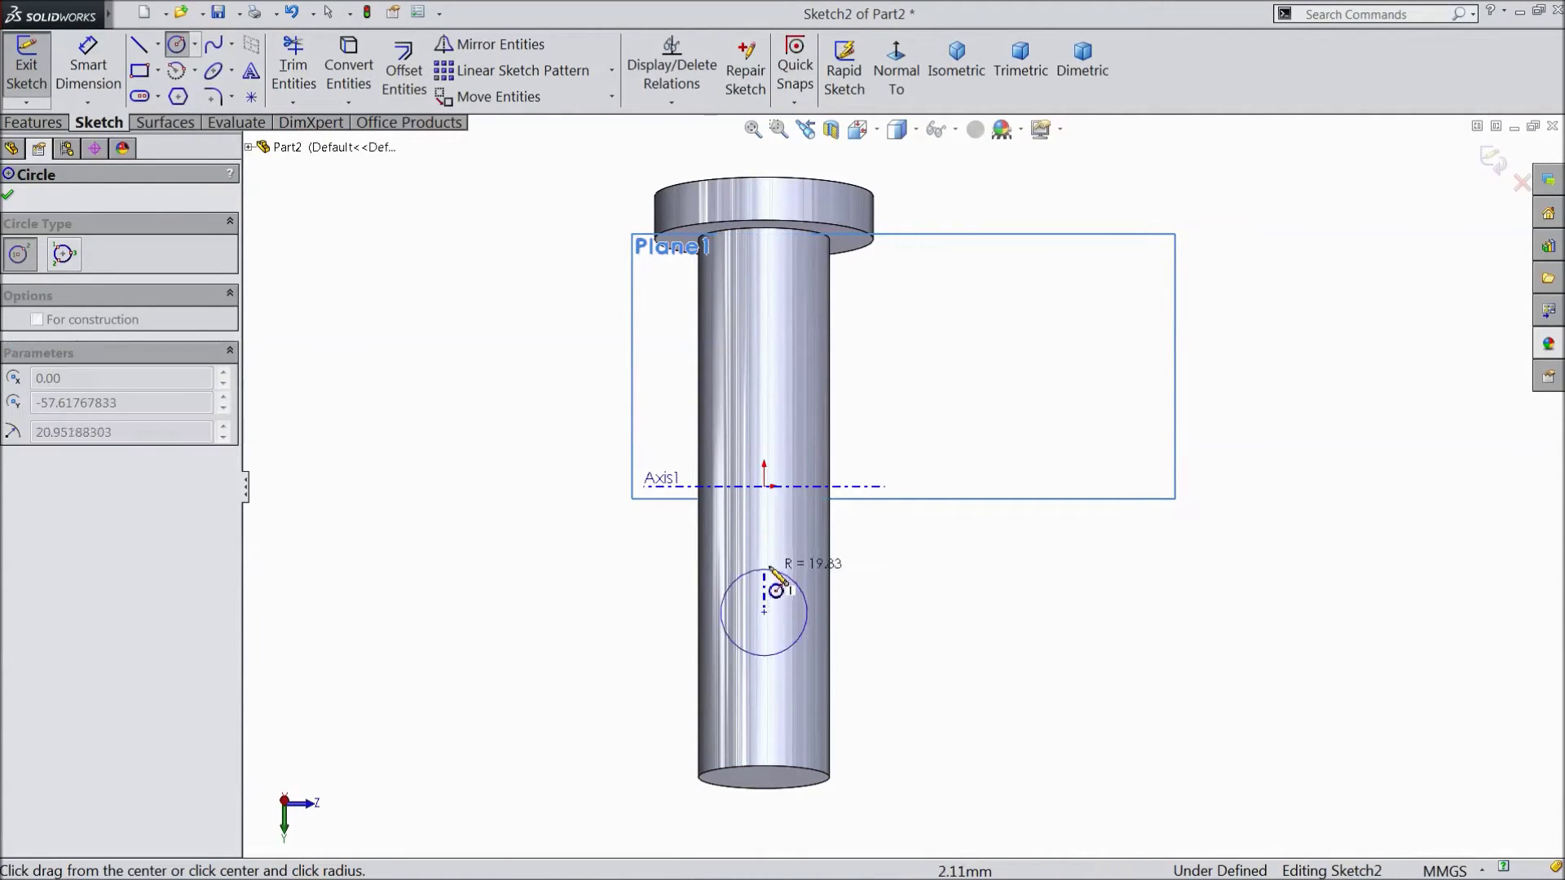
pyautogui.click(778, 542)
# - Dimension the circle Ø70 with its centre 100 mm from the pin's bottom edge
pyautogui.click(114, 80)
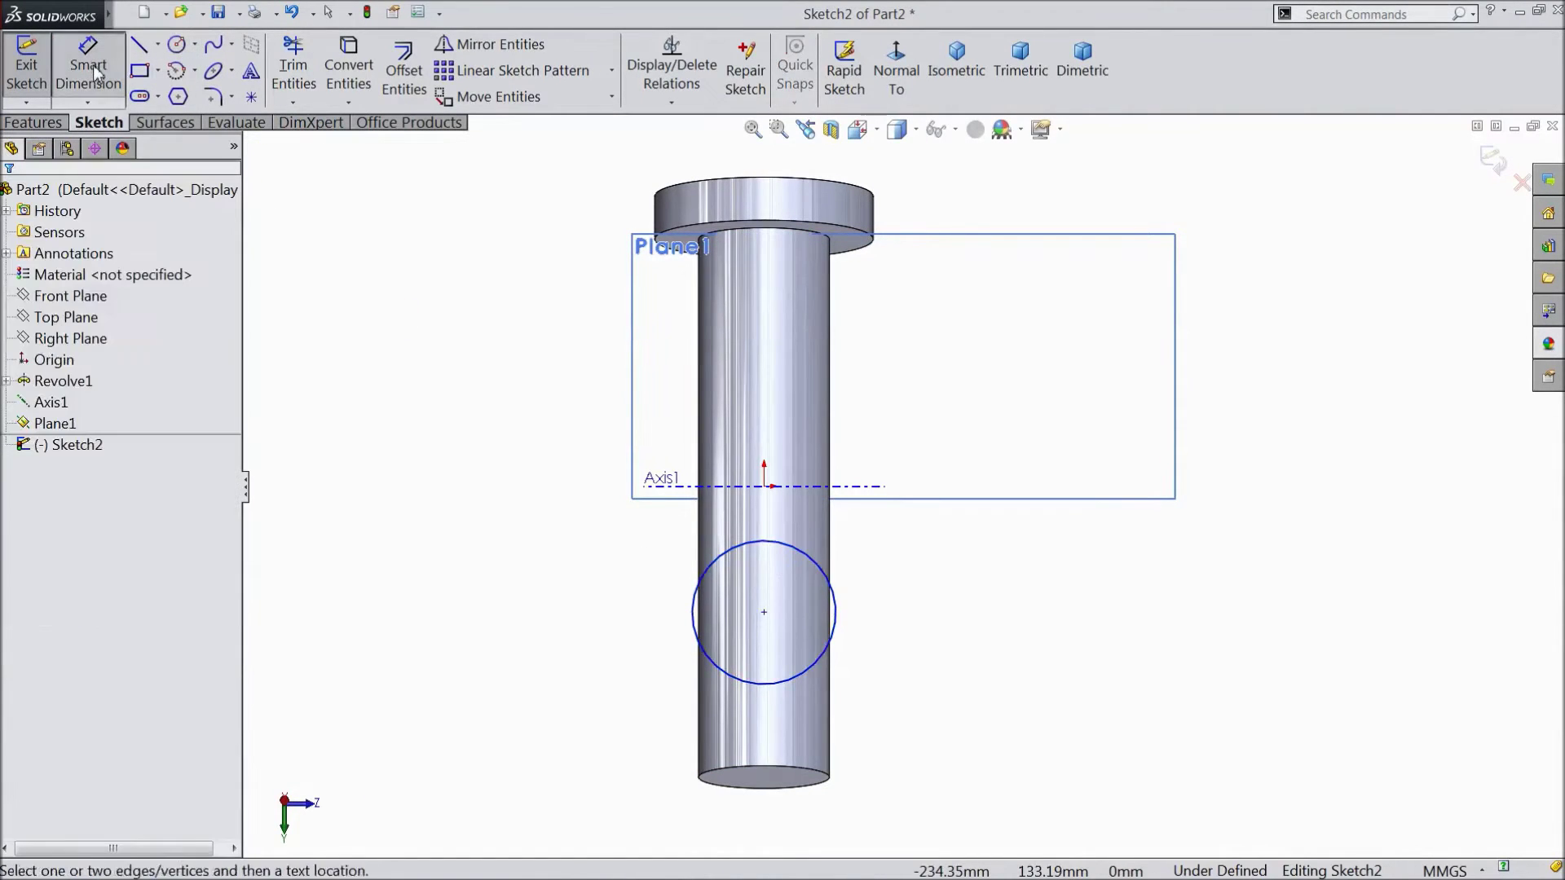
pyautogui.scroll(1, 647, 629)
pyautogui.scroll(-2, 819, 685)
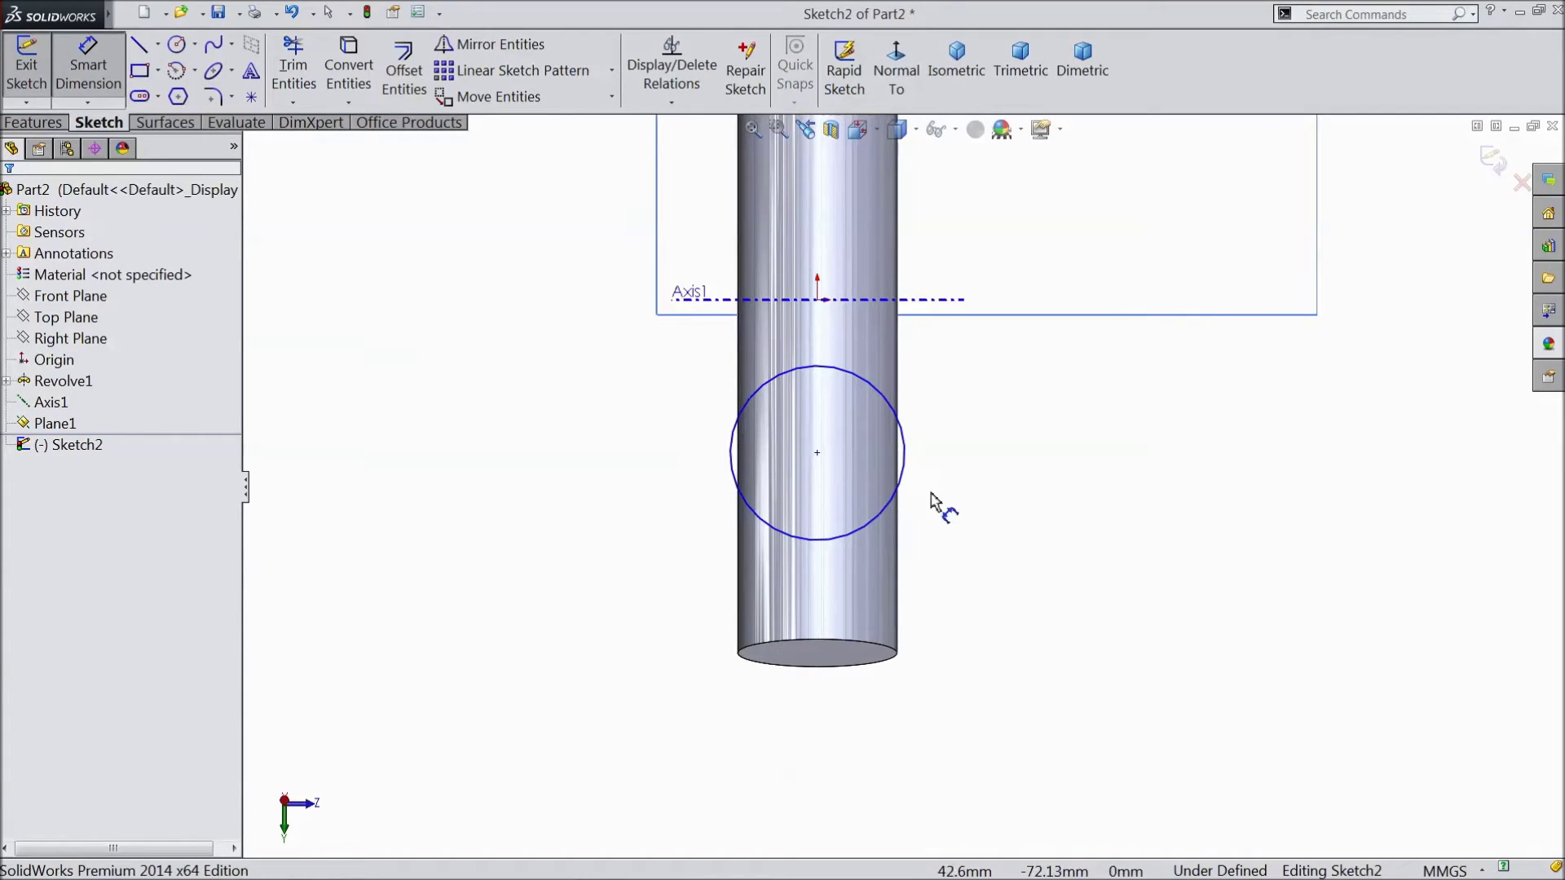
pyautogui.click(905, 478)
pyautogui.click(1025, 470)
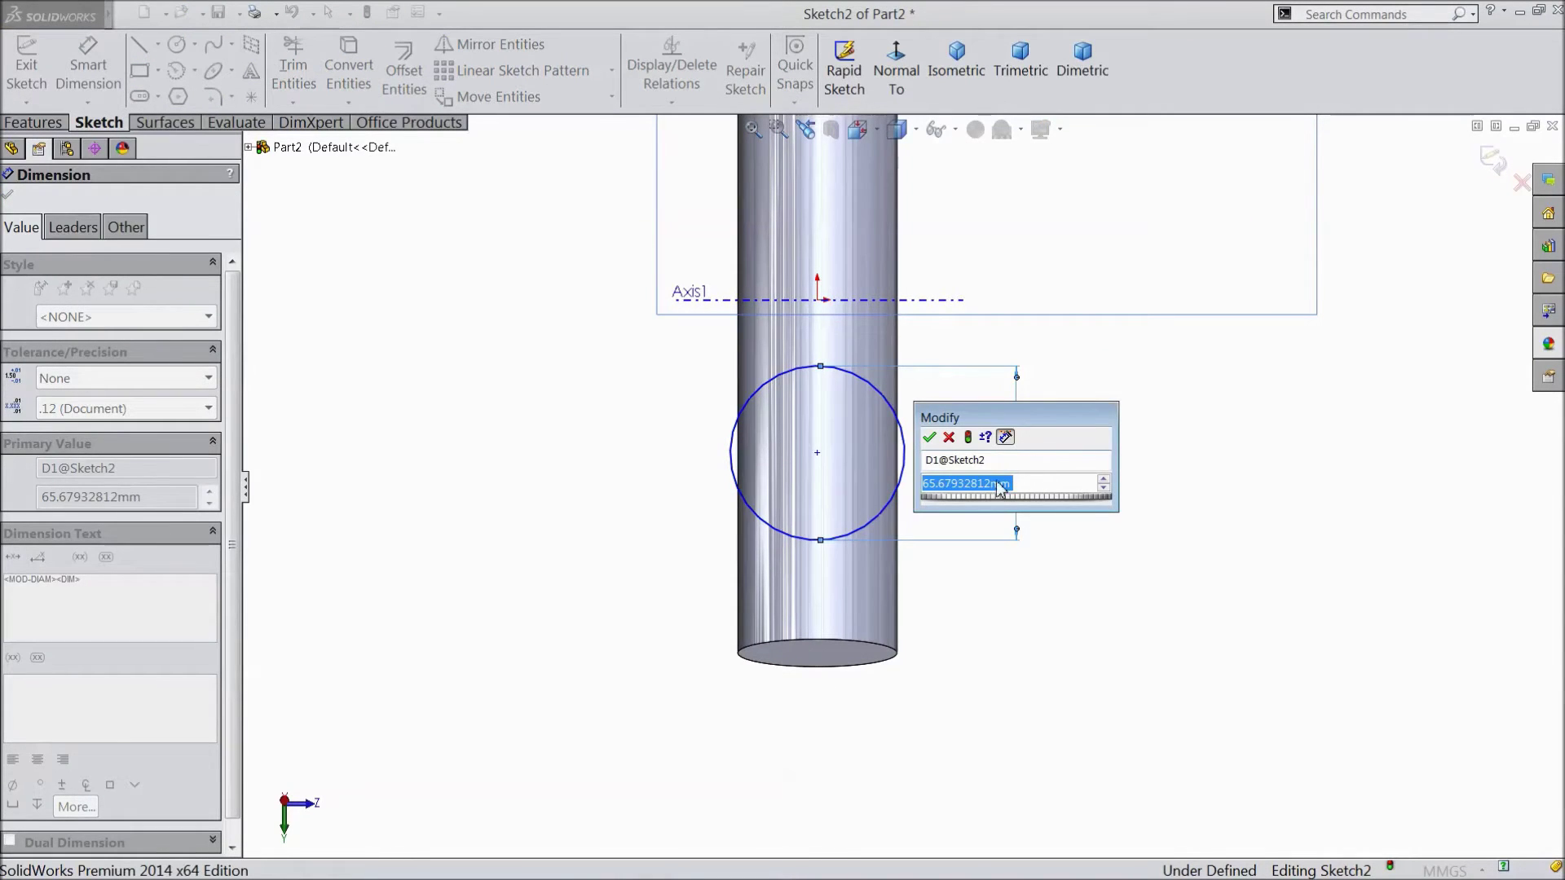
pyautogui.write('70')
pyautogui.click(929, 437)
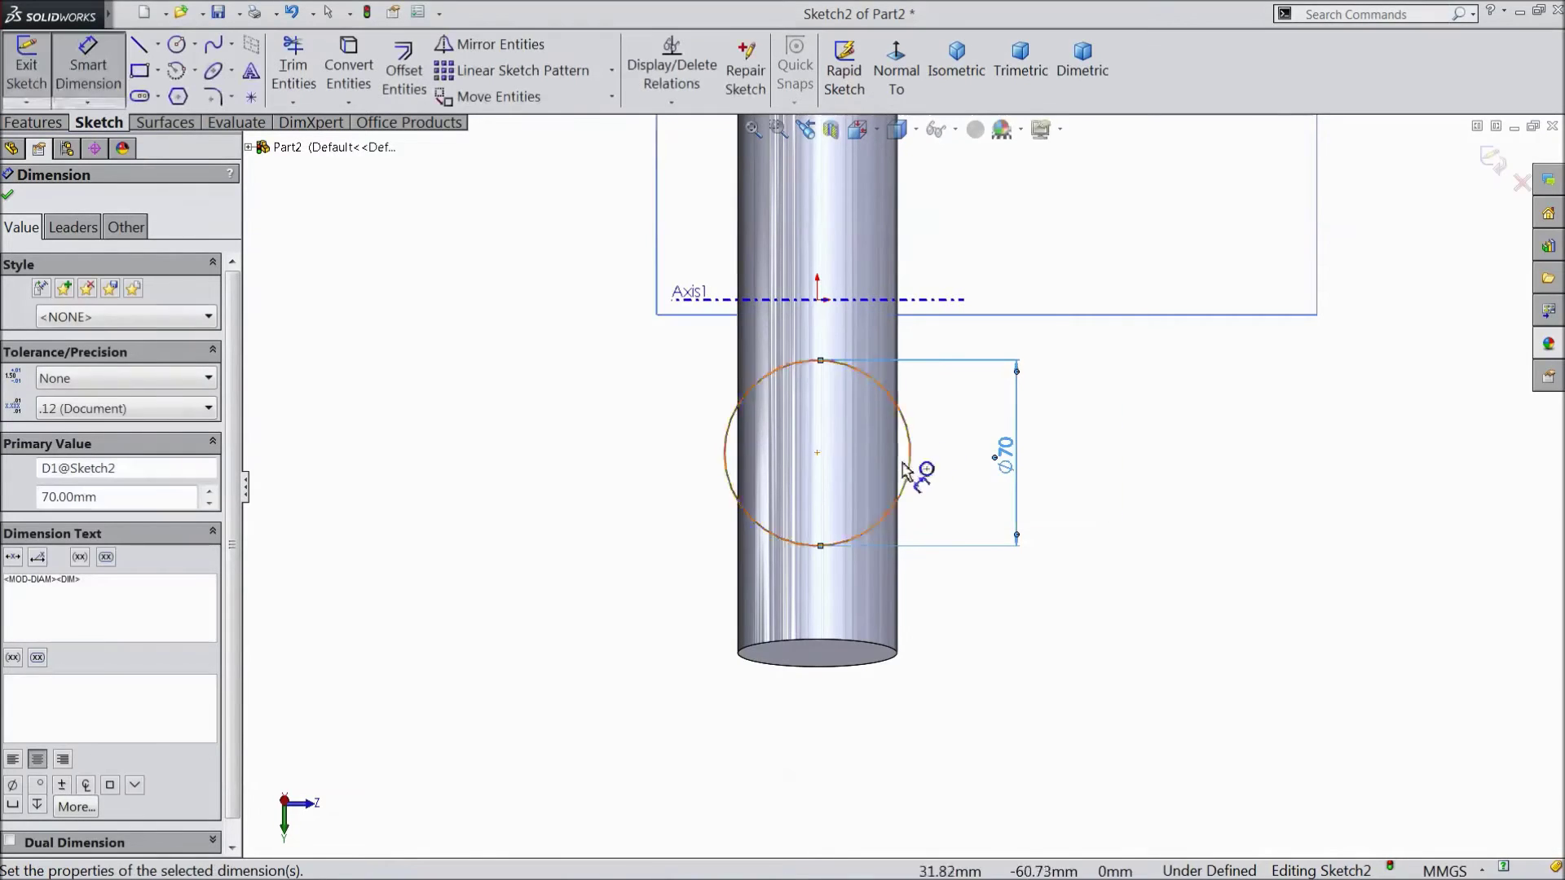
pyautogui.click(817, 453)
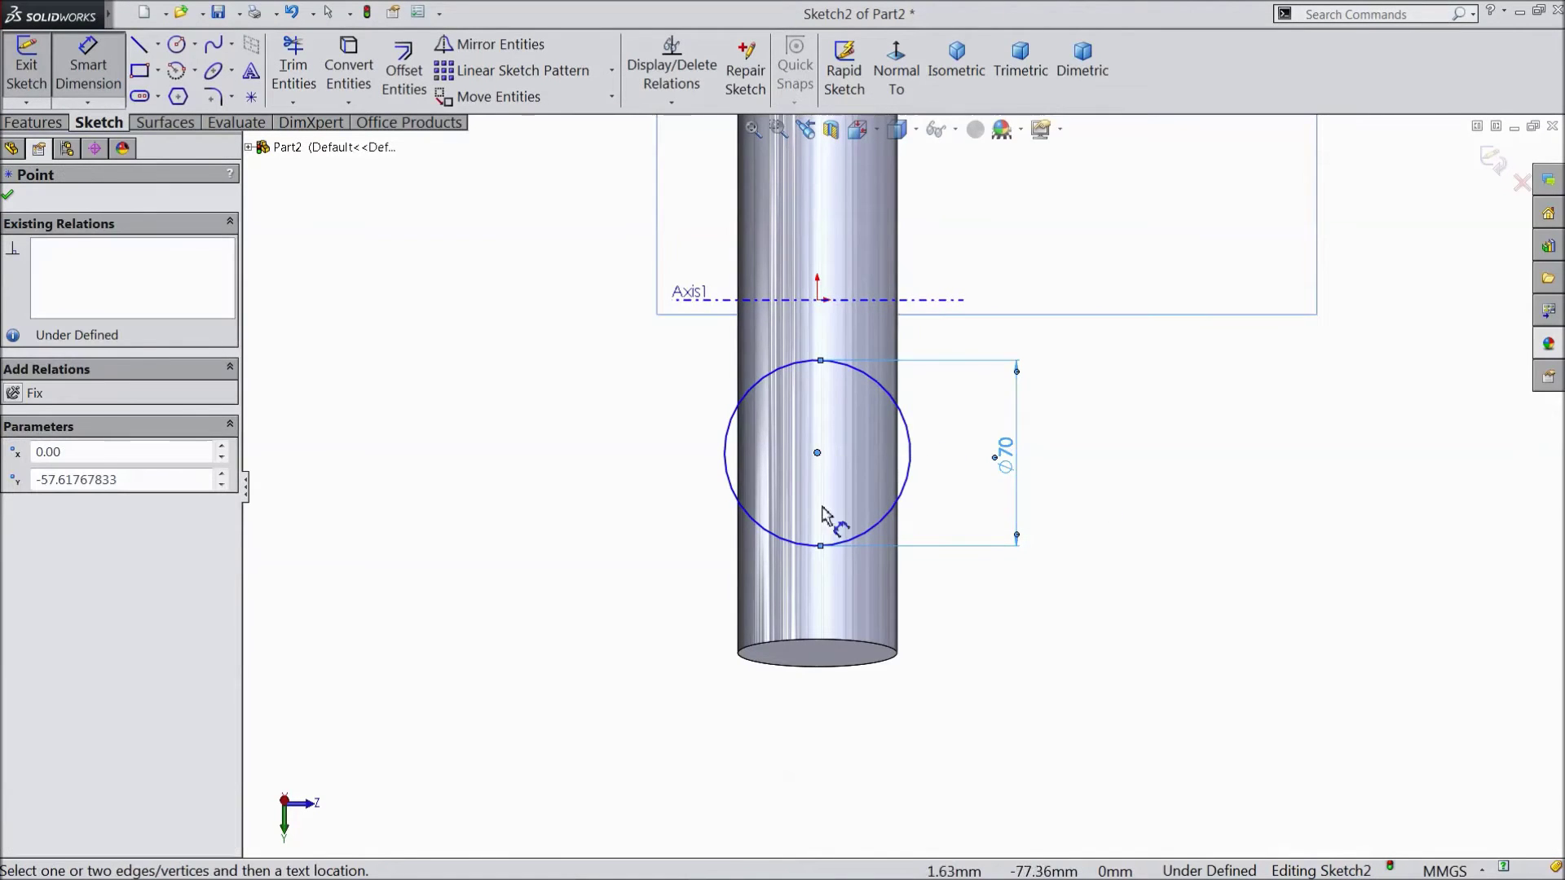
pyautogui.click(828, 646)
pyautogui.click(644, 583)
pyautogui.write('100')
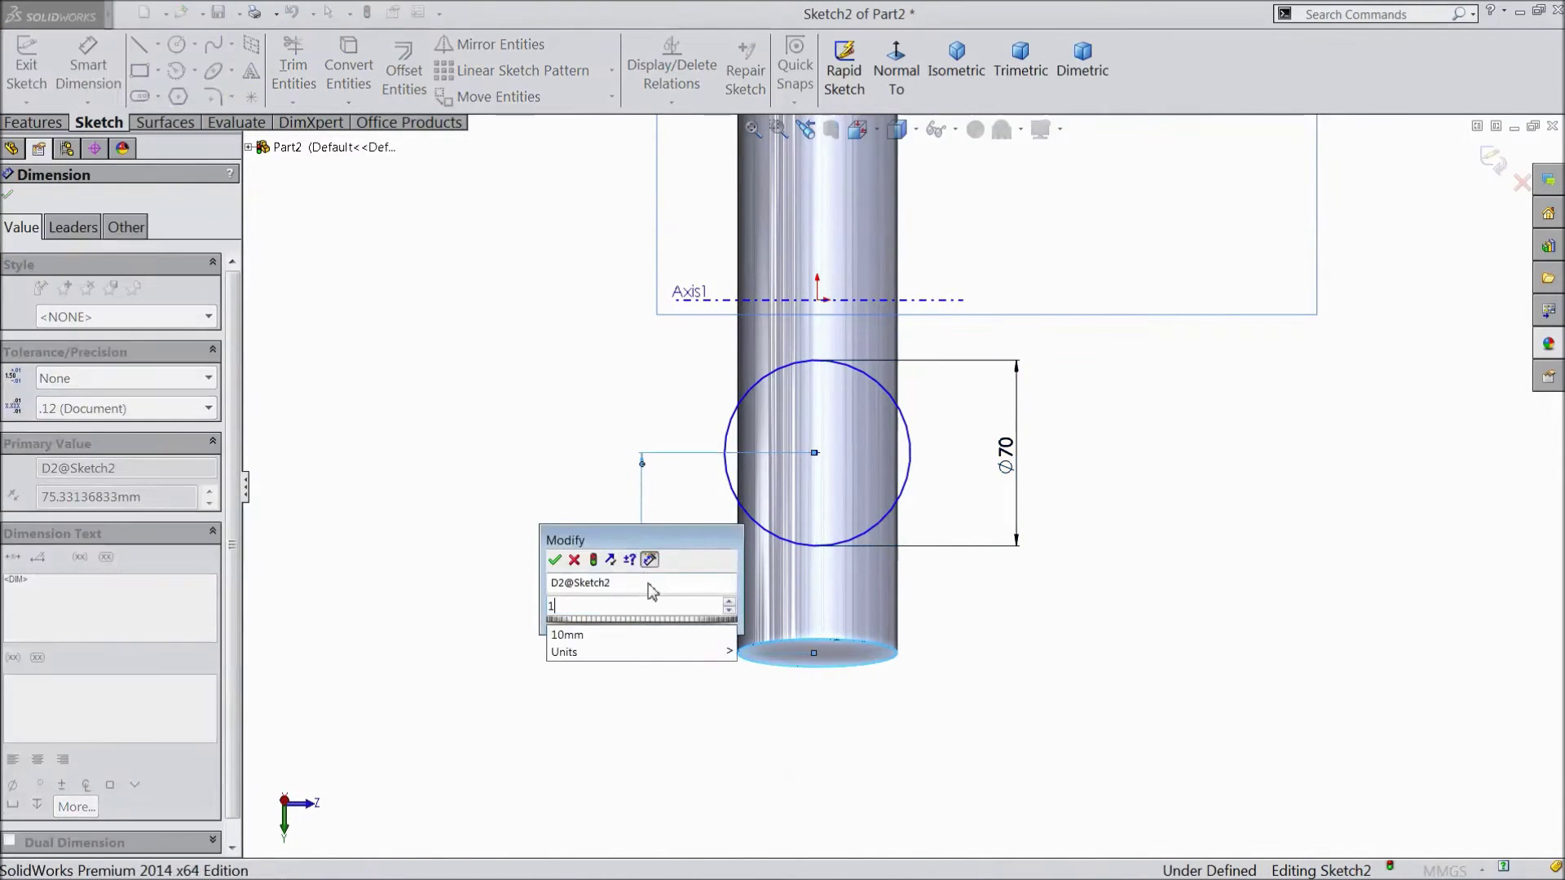
pyautogui.click(554, 561)
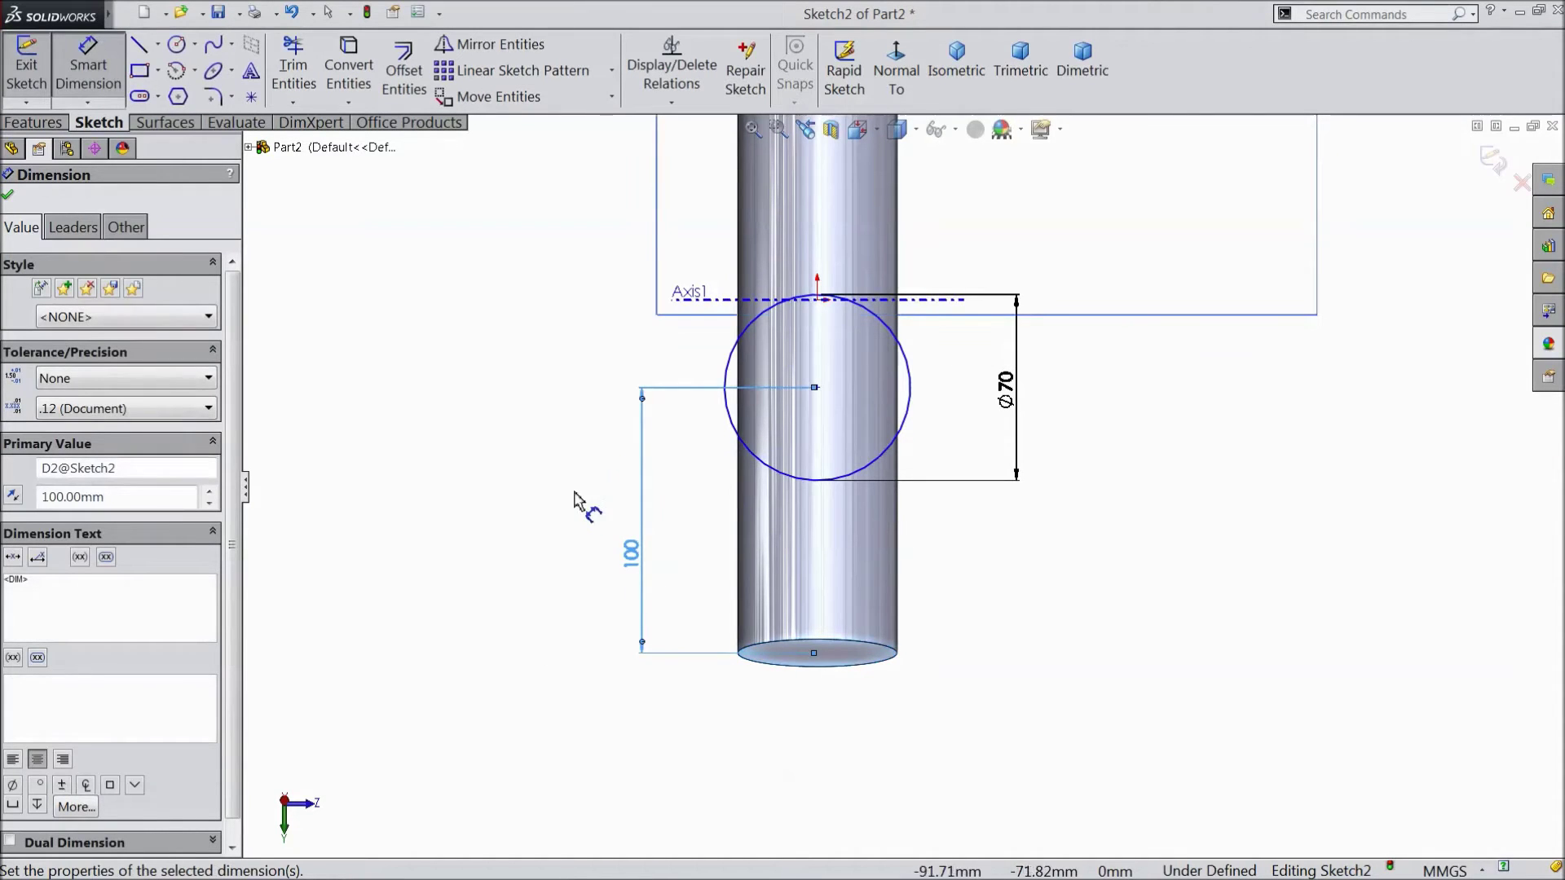
# - Align the circle's centre vertically with the origin to fully define Sketch2
pyautogui.click(103, 84)
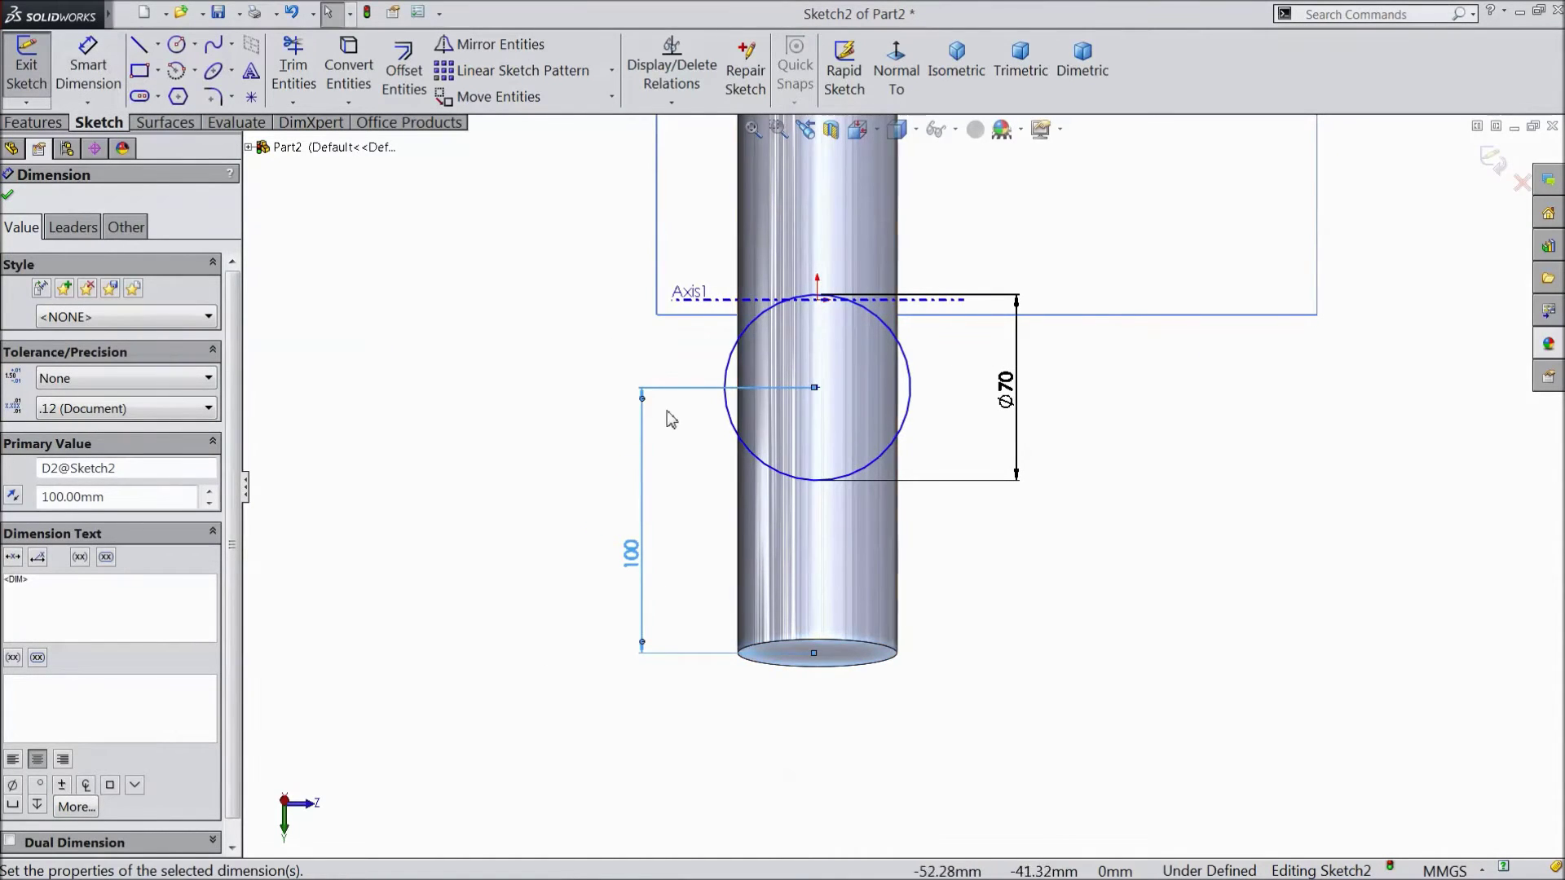
pyautogui.press('Escape')
pyautogui.click(817, 388)
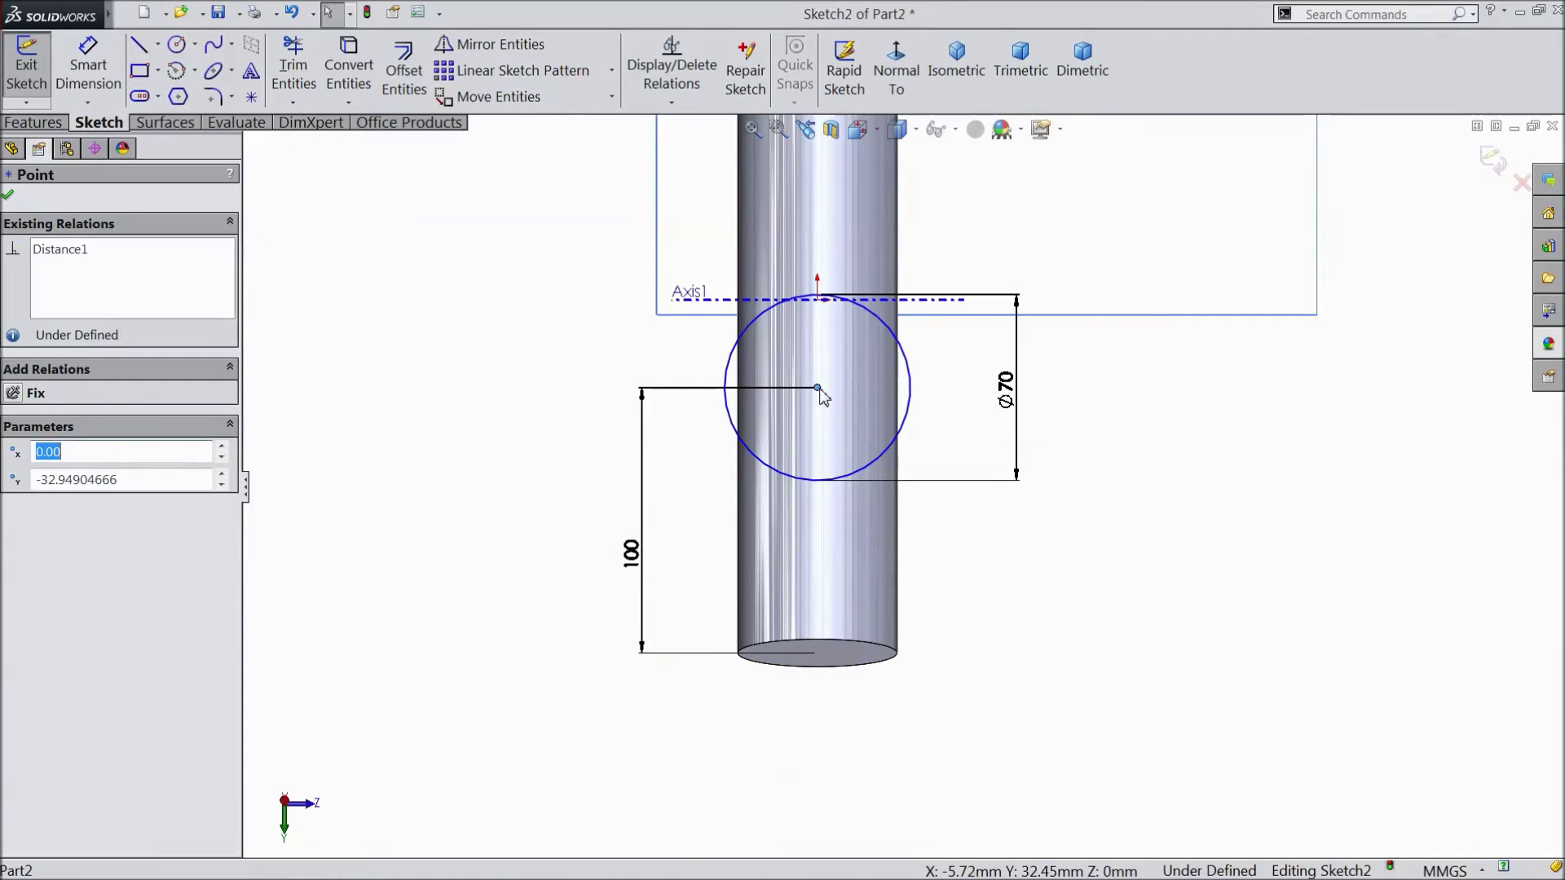
pyautogui.keyDown('ctrl'); pyautogui.click(817, 301); pyautogui.keyUp('ctrl')
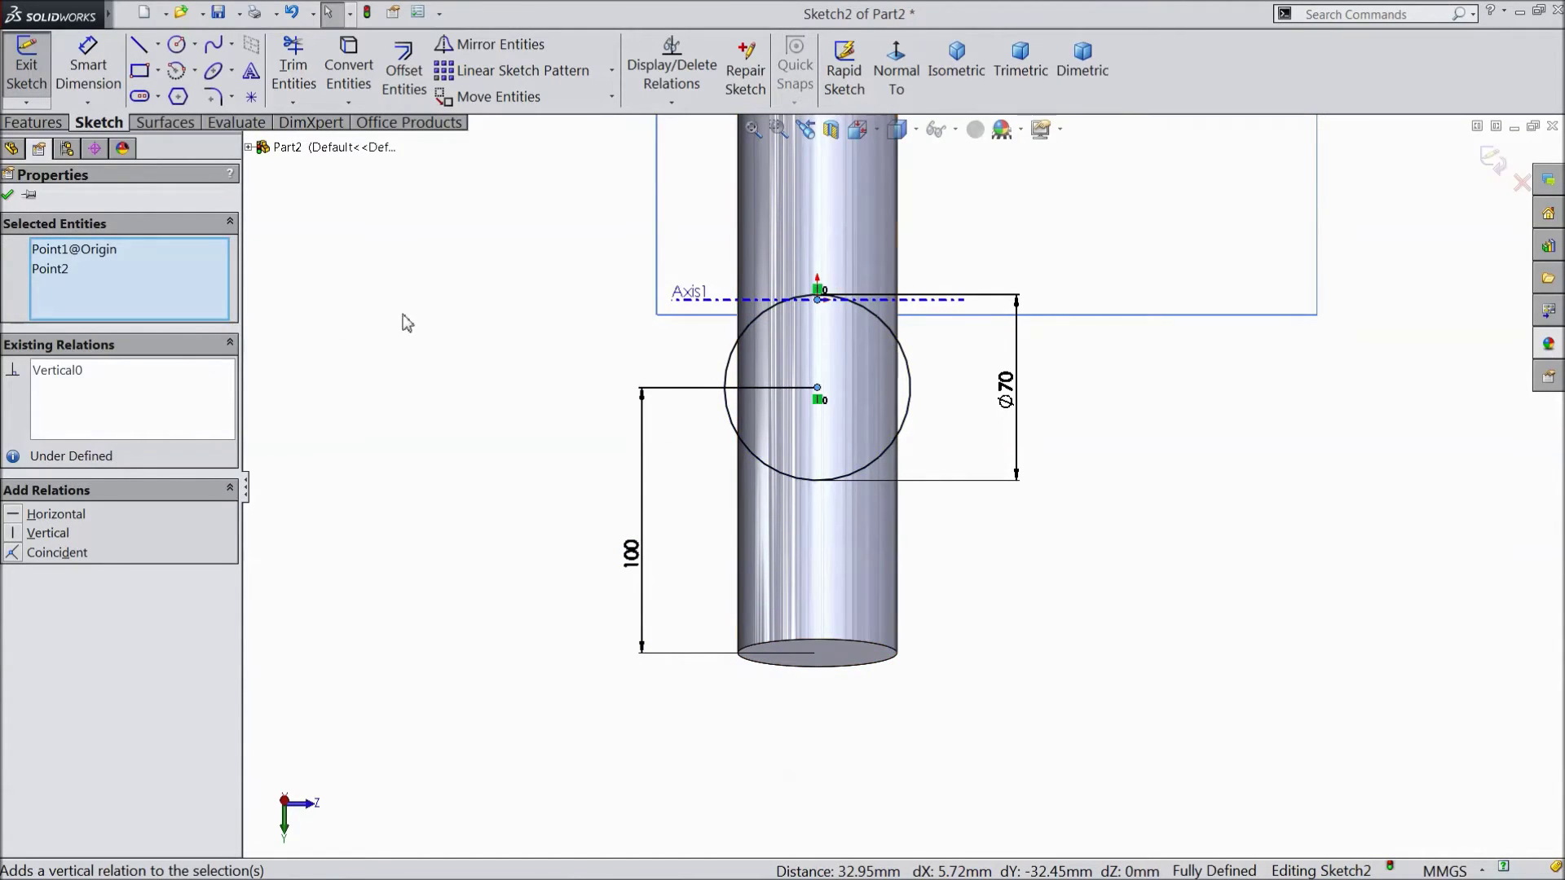
pyautogui.click(9, 197)
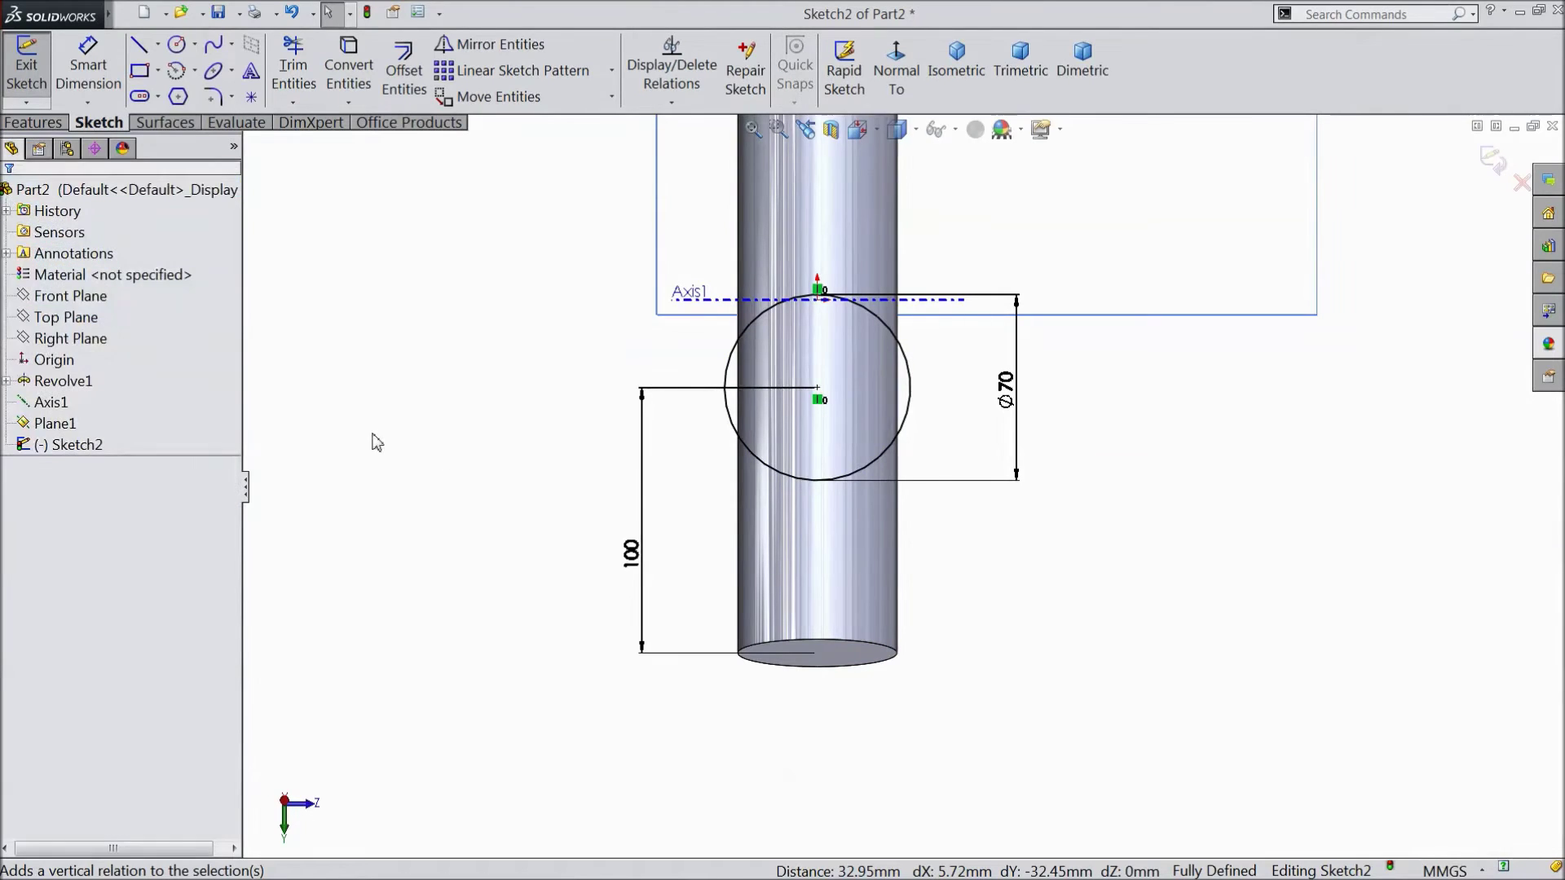
# - Extrude the Ø70 circle 260 mm blind into the angled boss Boss-Extrude1
pyautogui.click(34, 122)
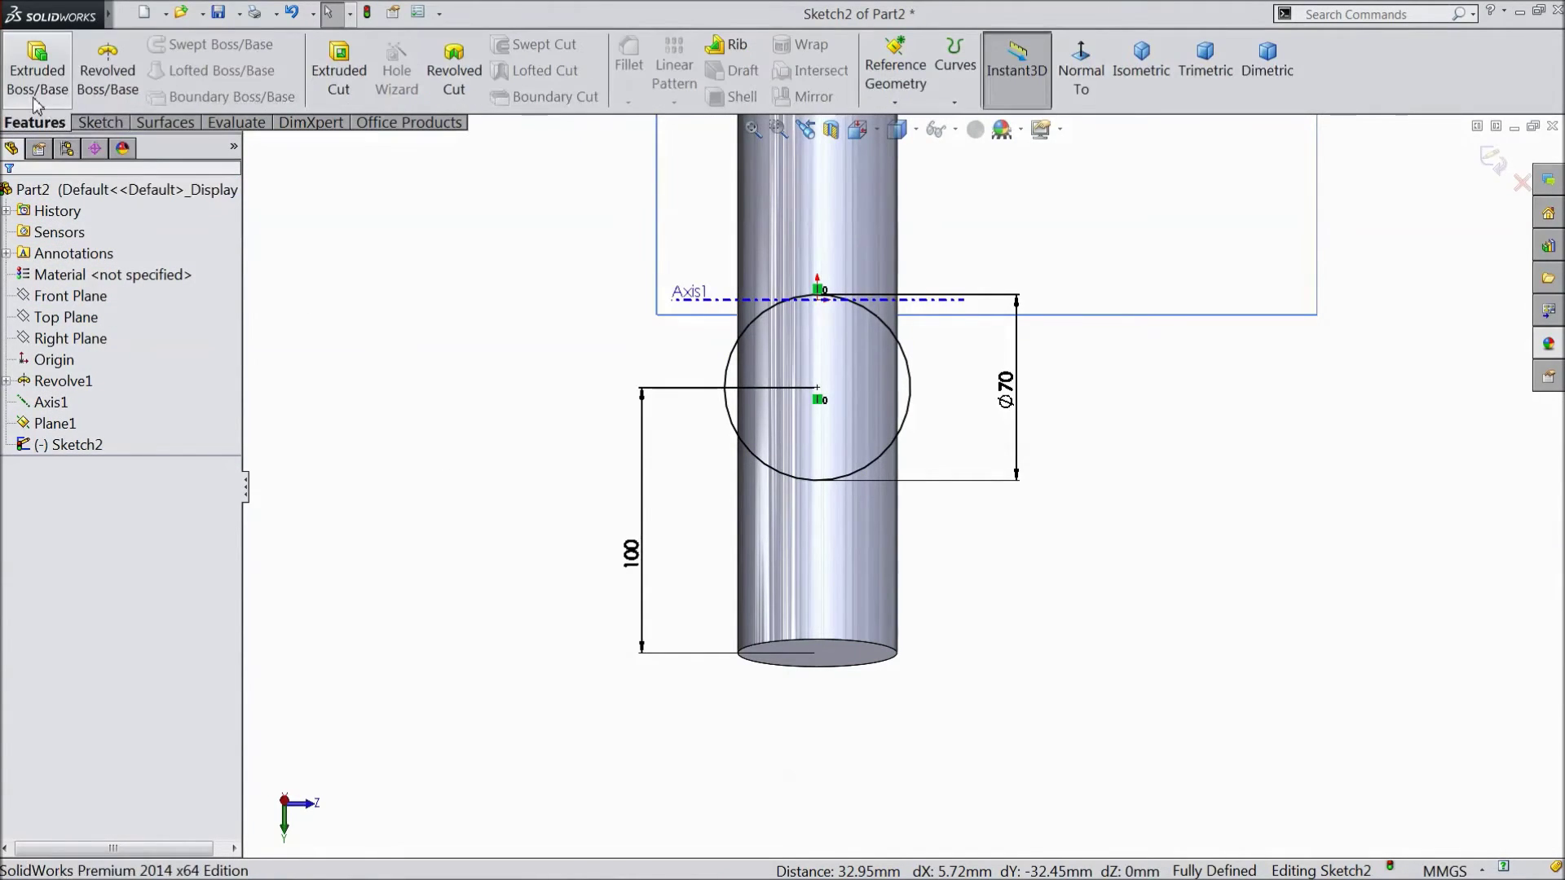
pyautogui.click(37, 69)
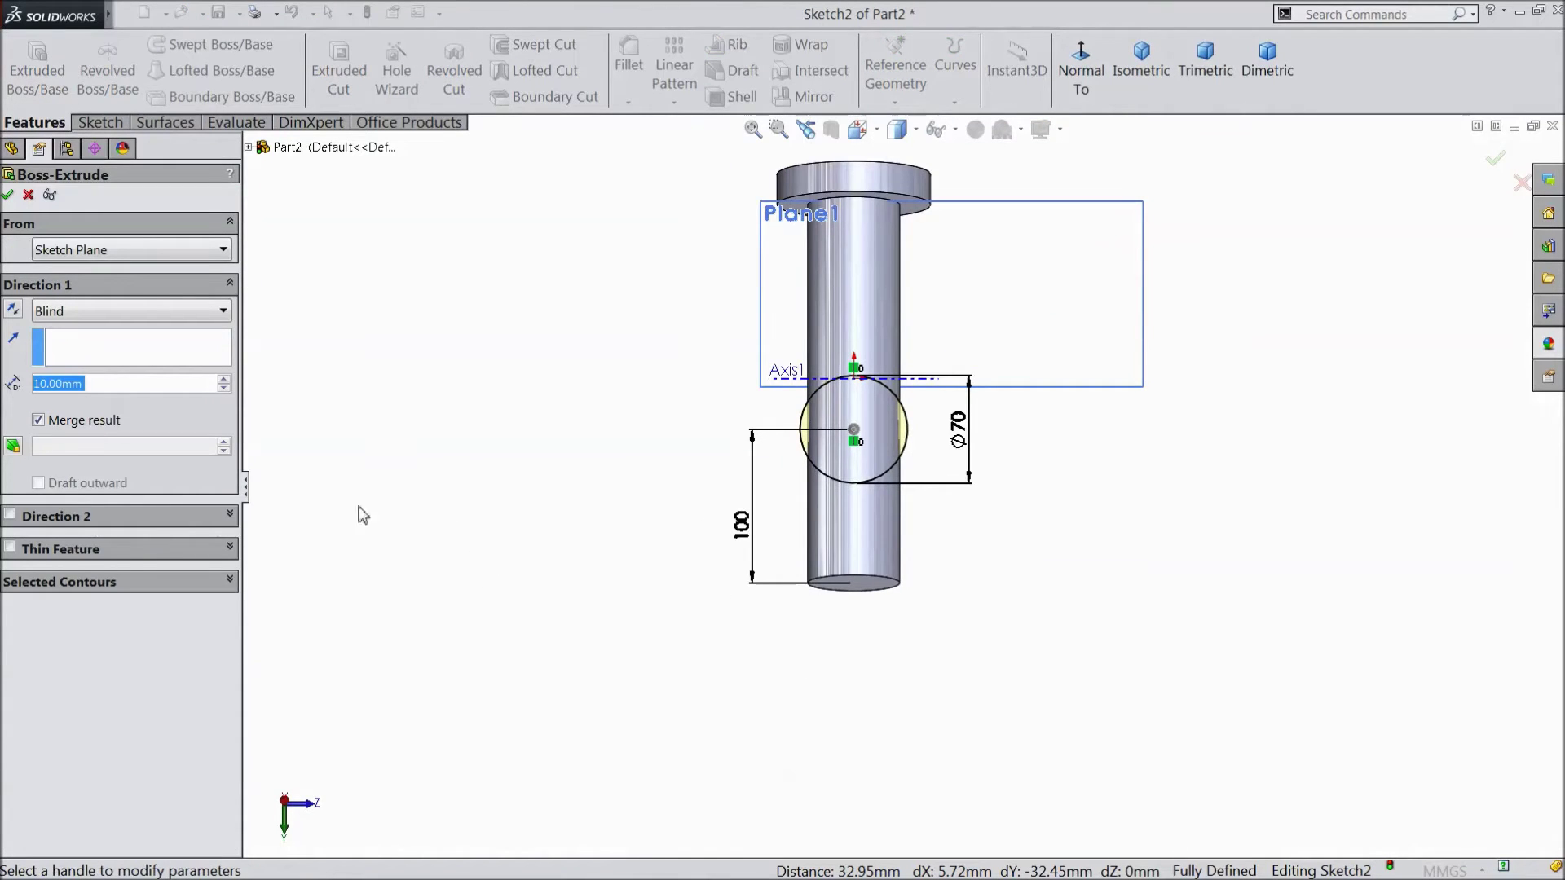
pyautogui.write('260')
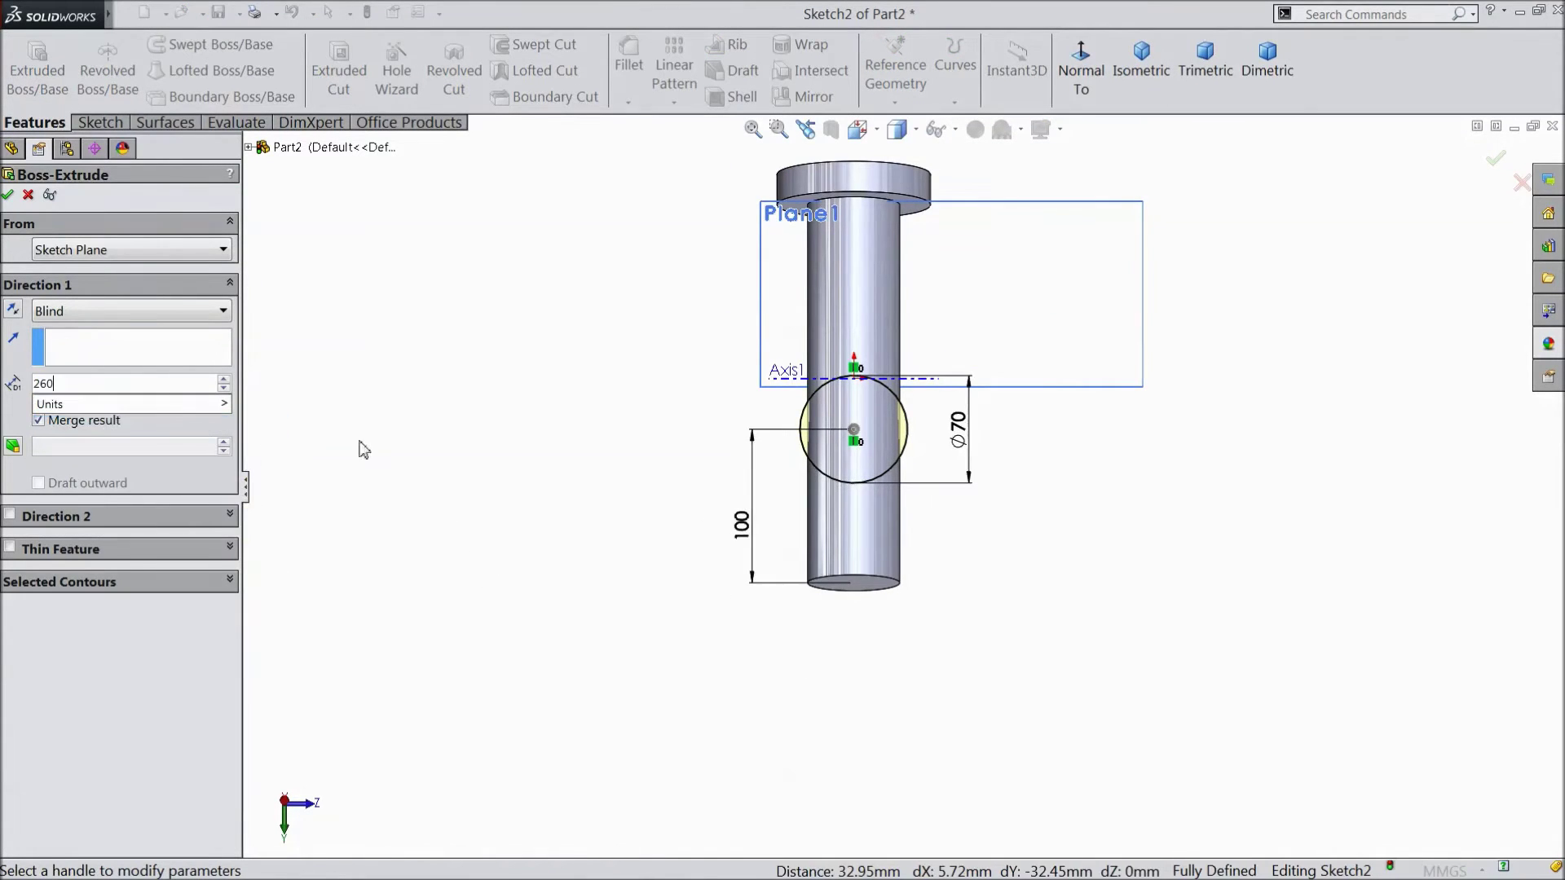
pyautogui.press('Return')
pyautogui.moveTo(527, 545); pyautogui.dragTo(691, 427, button='middle')
pyautogui.scroll(2, 692, 429)
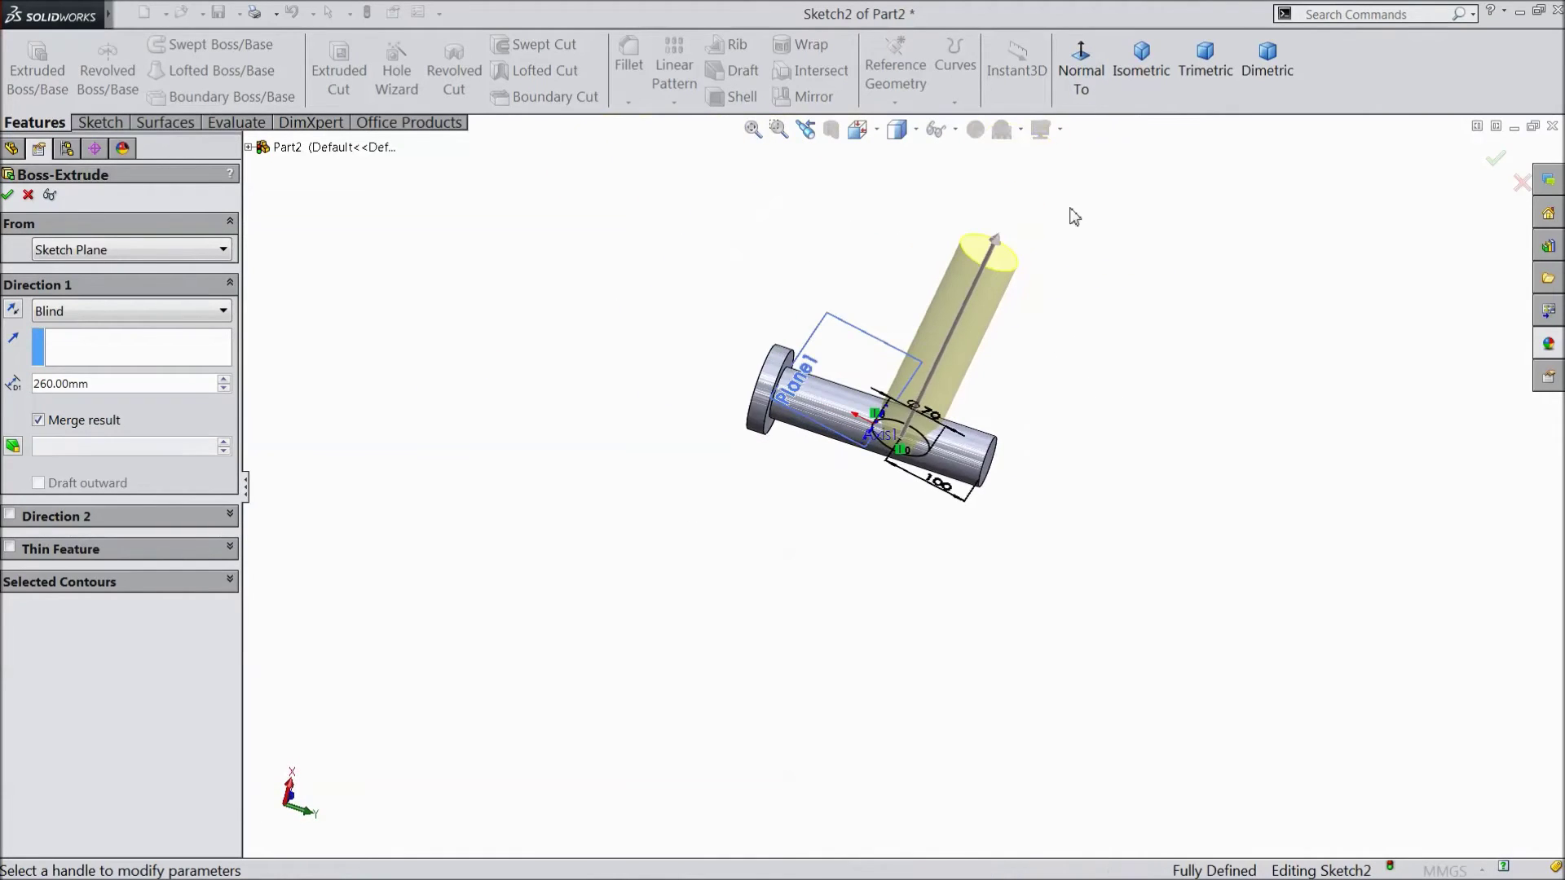
pyautogui.scroll(-2, 1059, 233)
pyautogui.moveTo(1065, 389); pyautogui.dragTo(713, 391, button='middle')
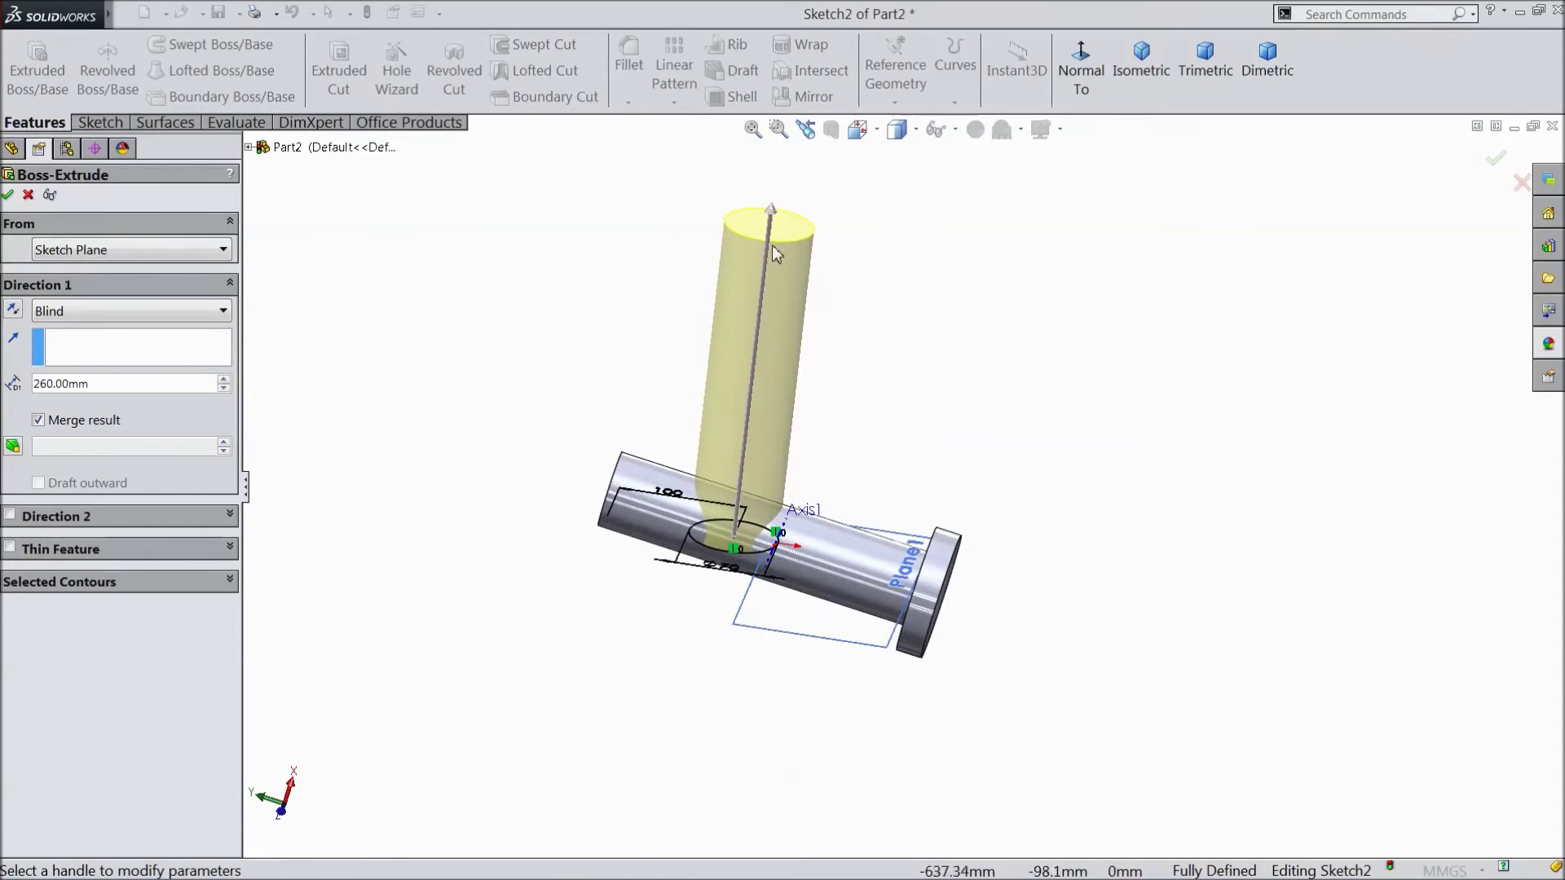
pyautogui.click(8, 195)
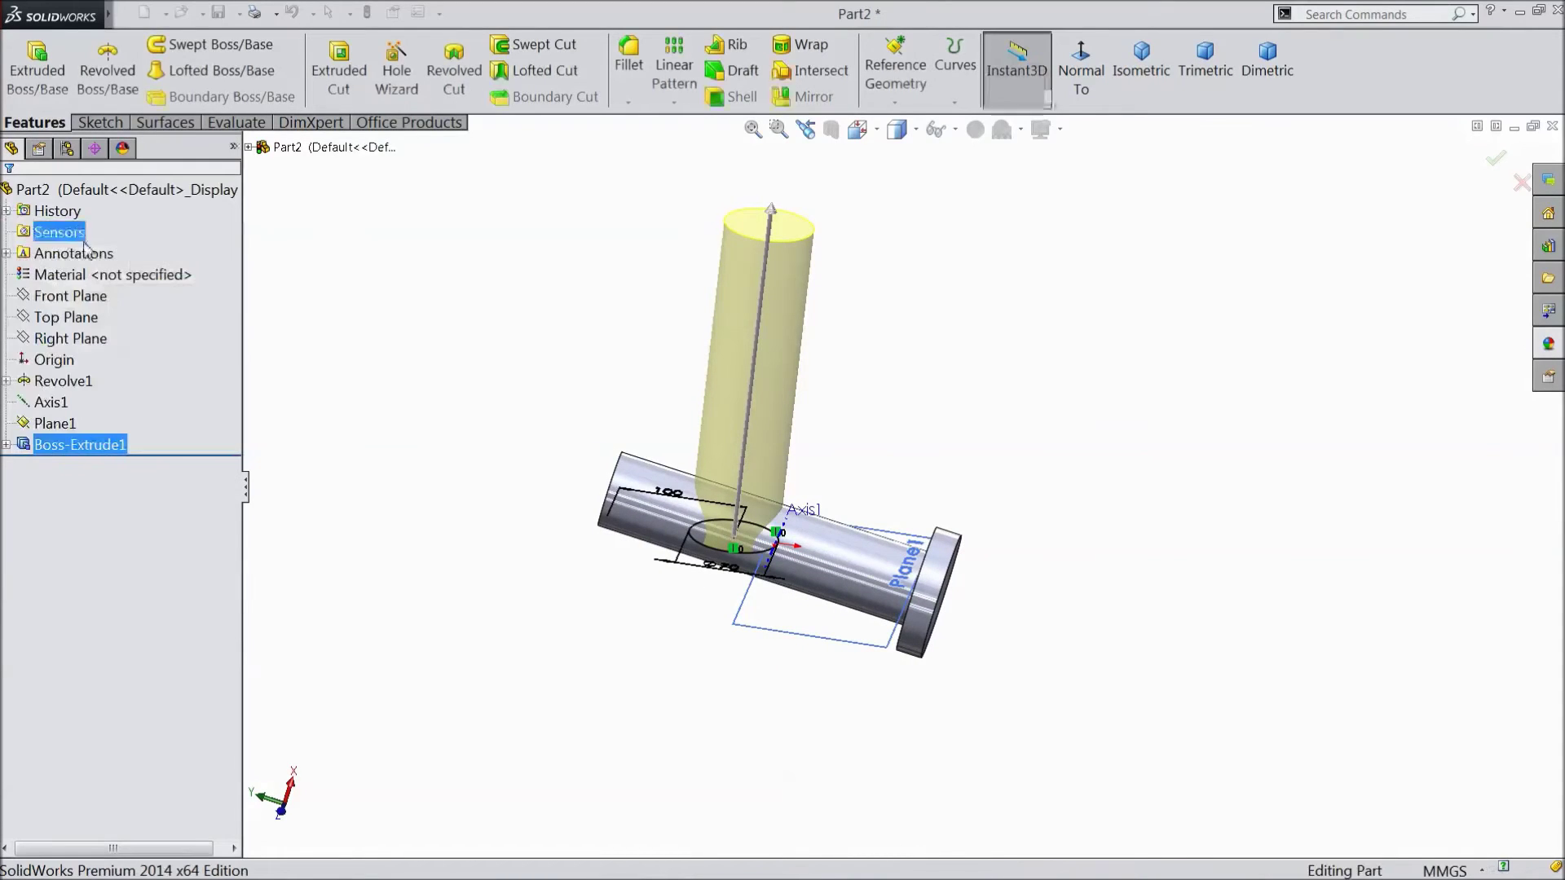
pyautogui.moveTo(506, 335); pyautogui.dragTo(585, 222, button='middle')
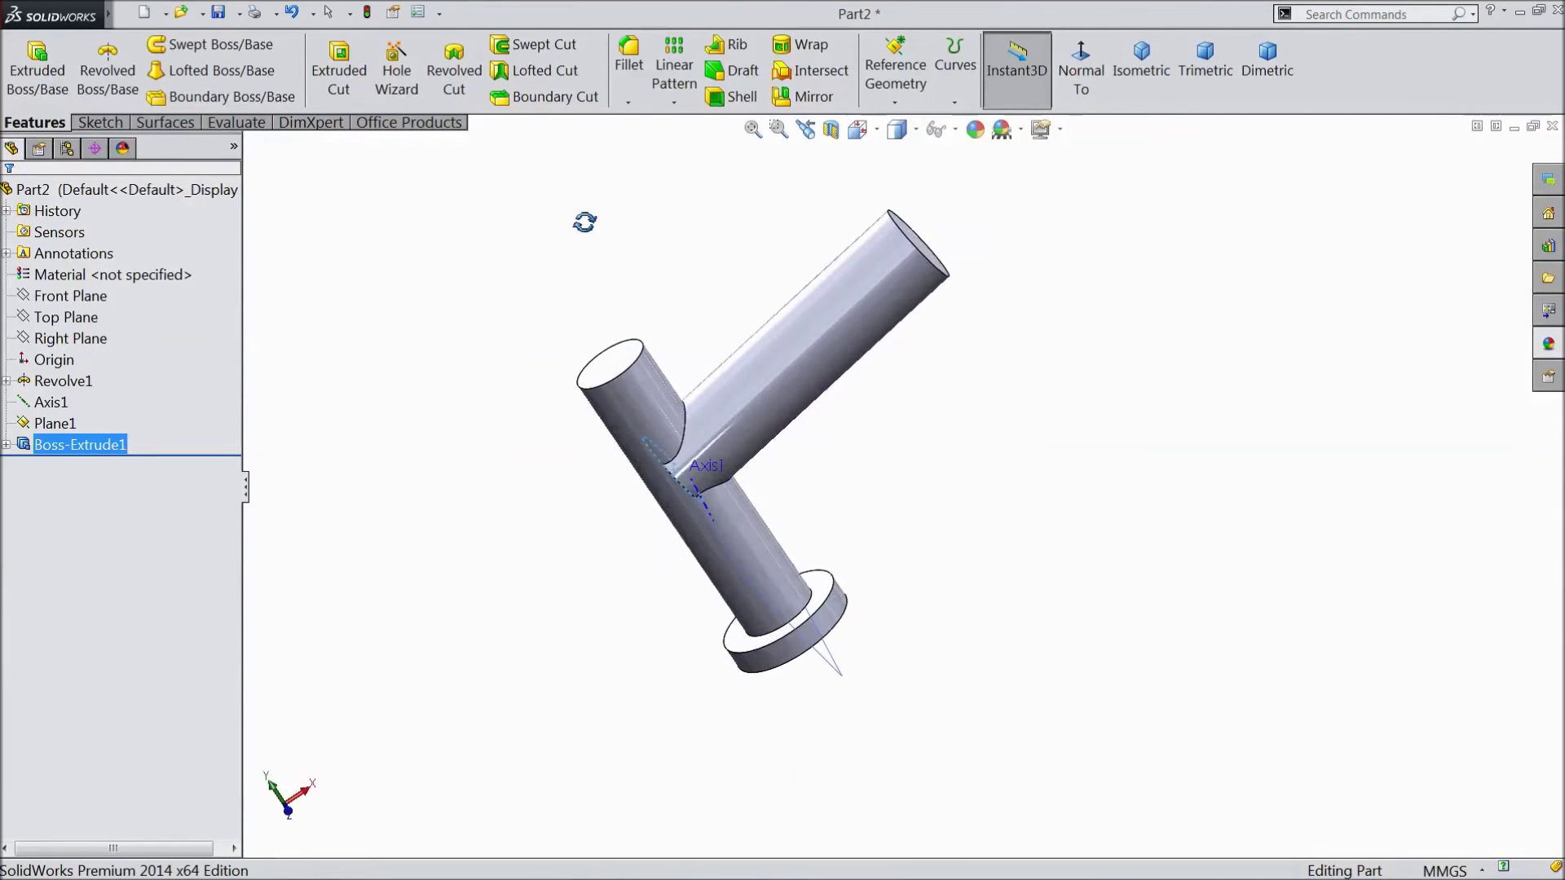
pyautogui.scroll(-3, 603, 310)
# - Sketch a Ø40 circle centred on the pin's top end face
pyautogui.click(642, 411)
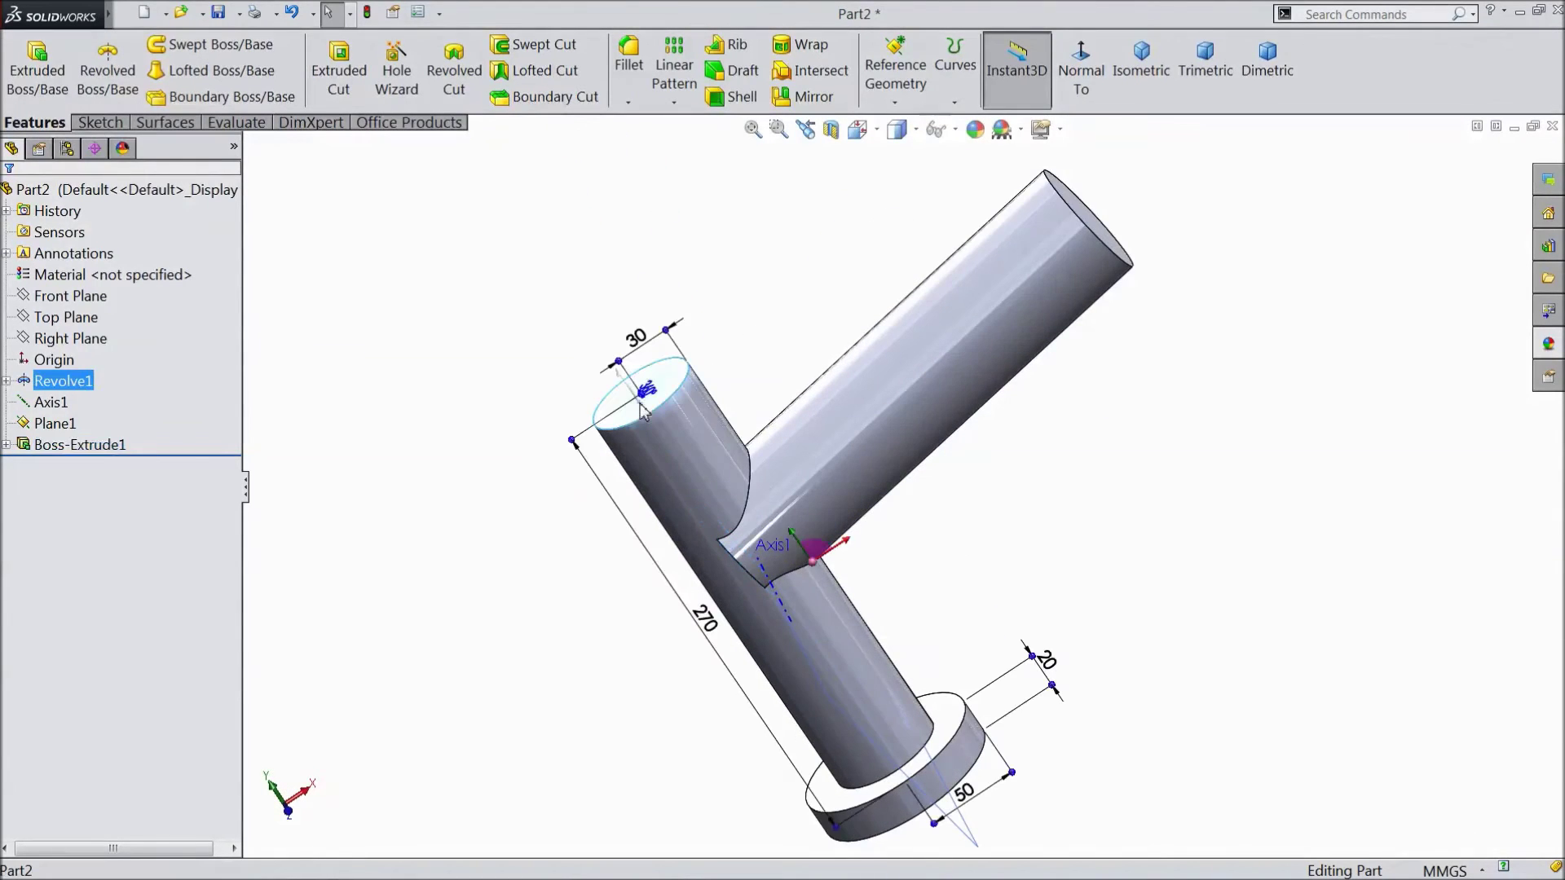
pyautogui.click(709, 360)
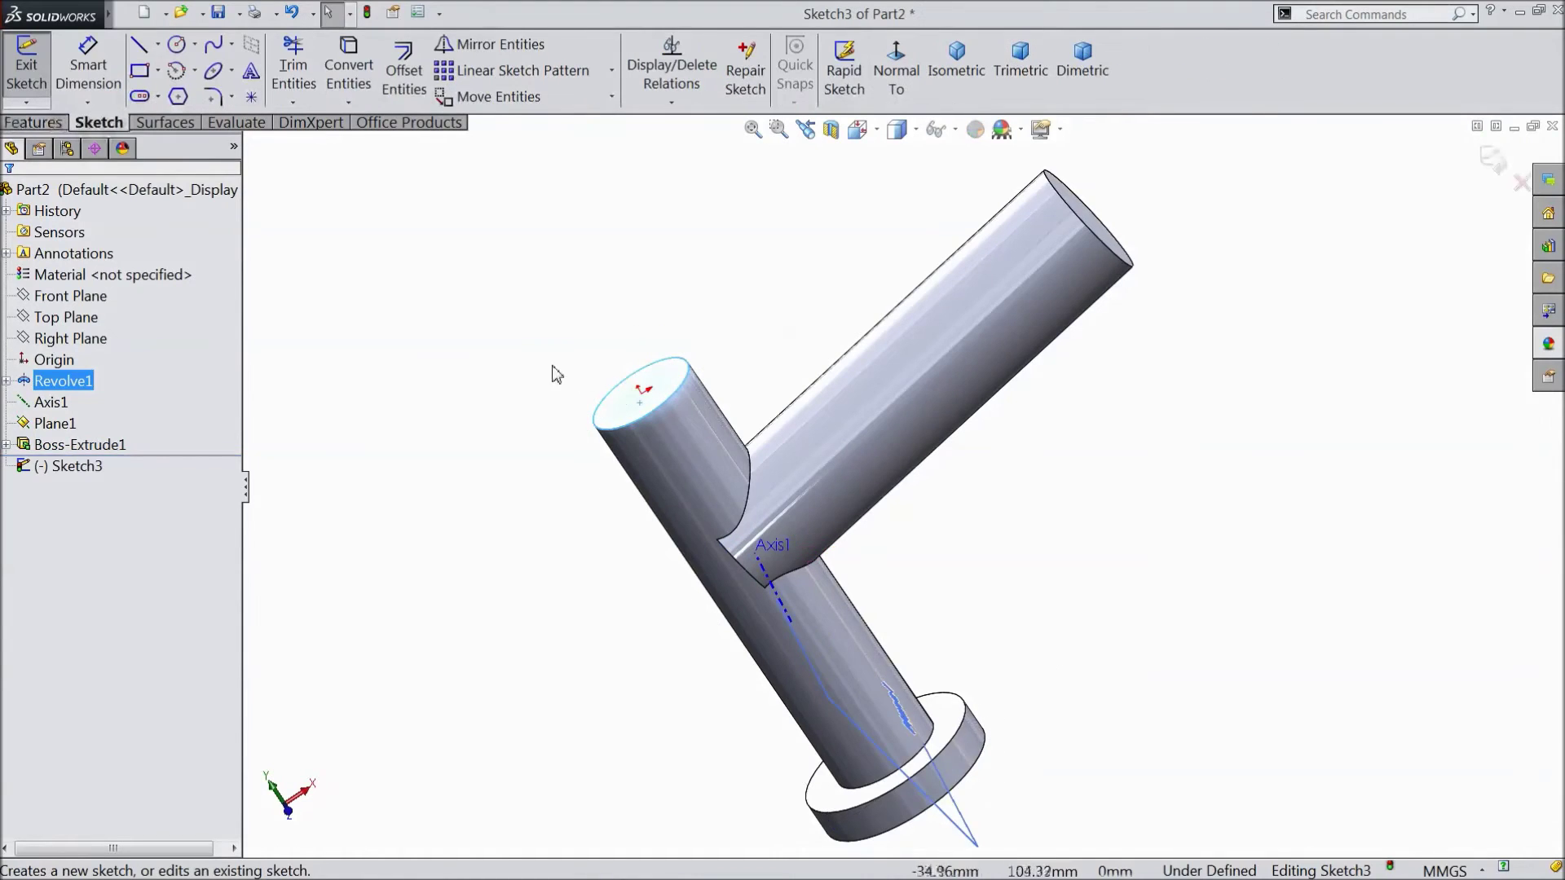
pyautogui.click(176, 44)
pyautogui.scroll(-4, 750, 456)
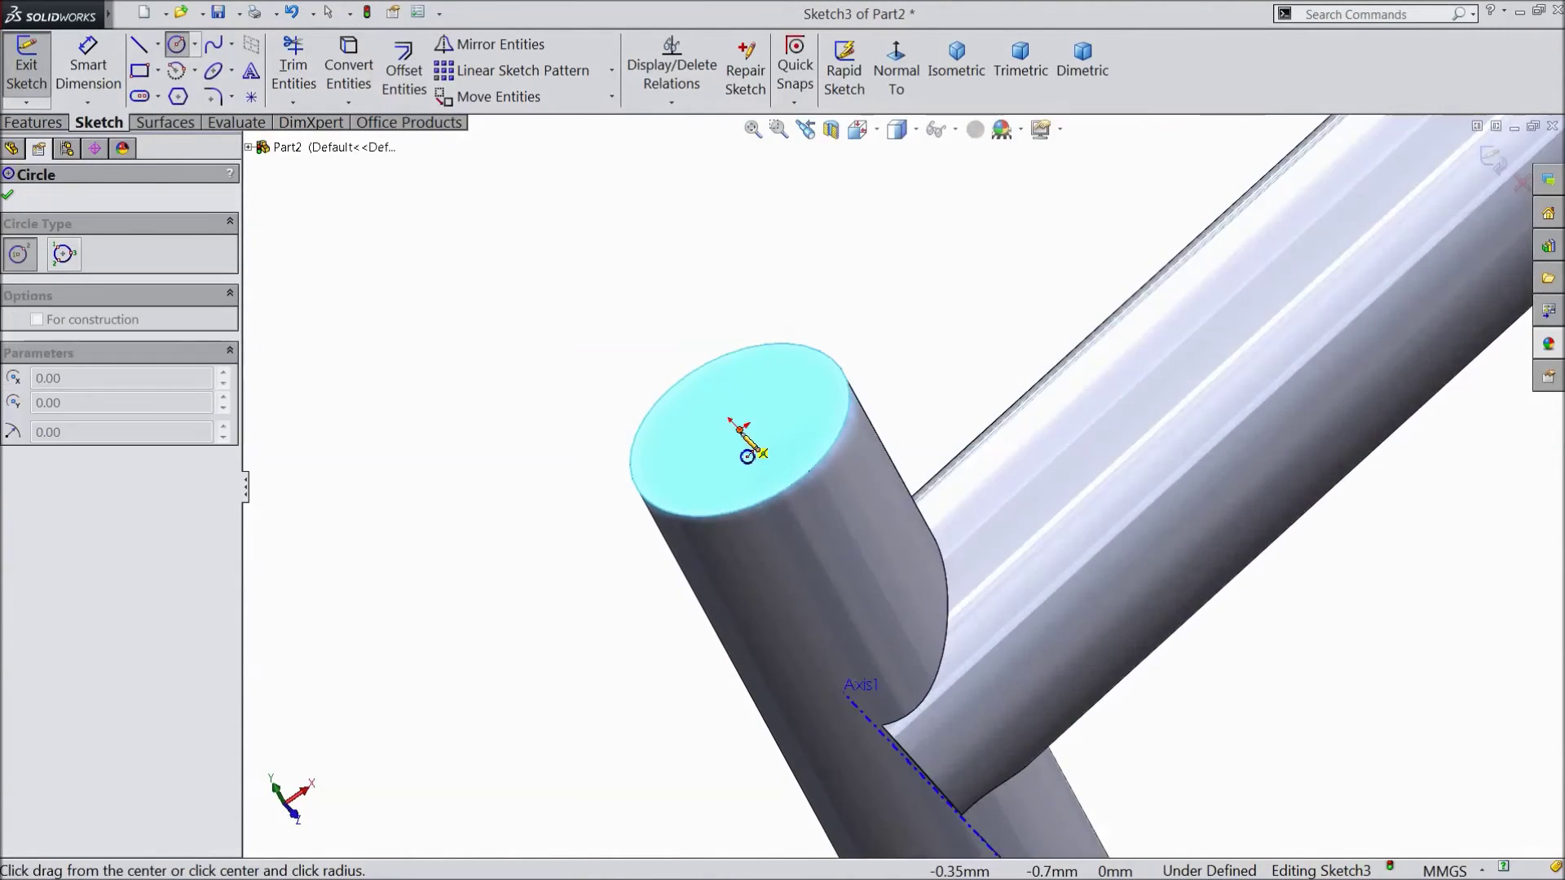
pyautogui.click(739, 433)
pyautogui.click(707, 396)
pyautogui.click(119, 83)
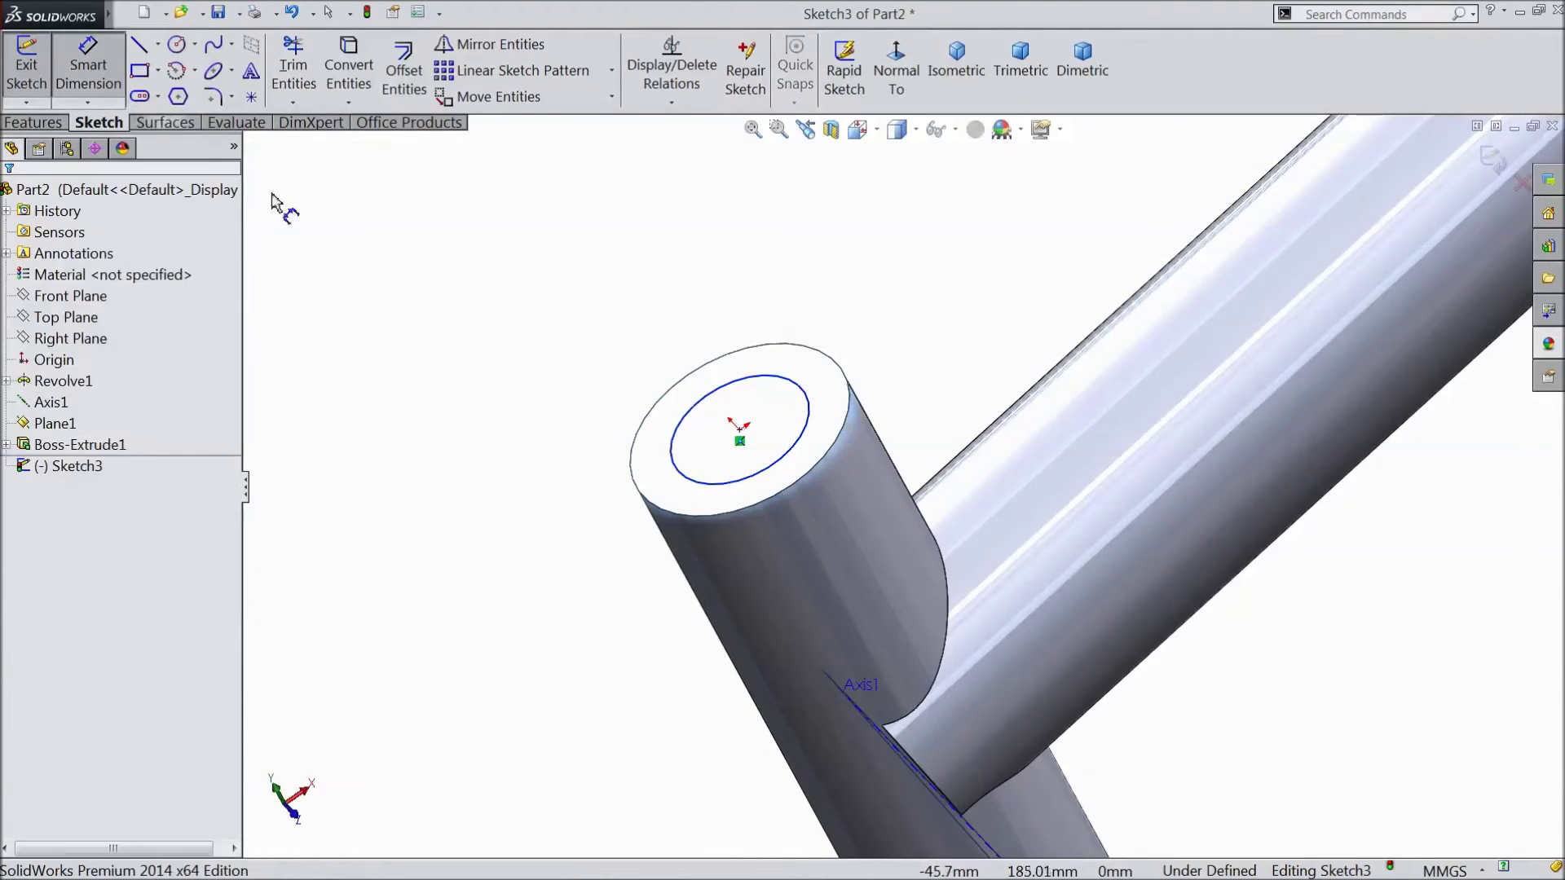
pyautogui.click(677, 448)
pyautogui.click(545, 445)
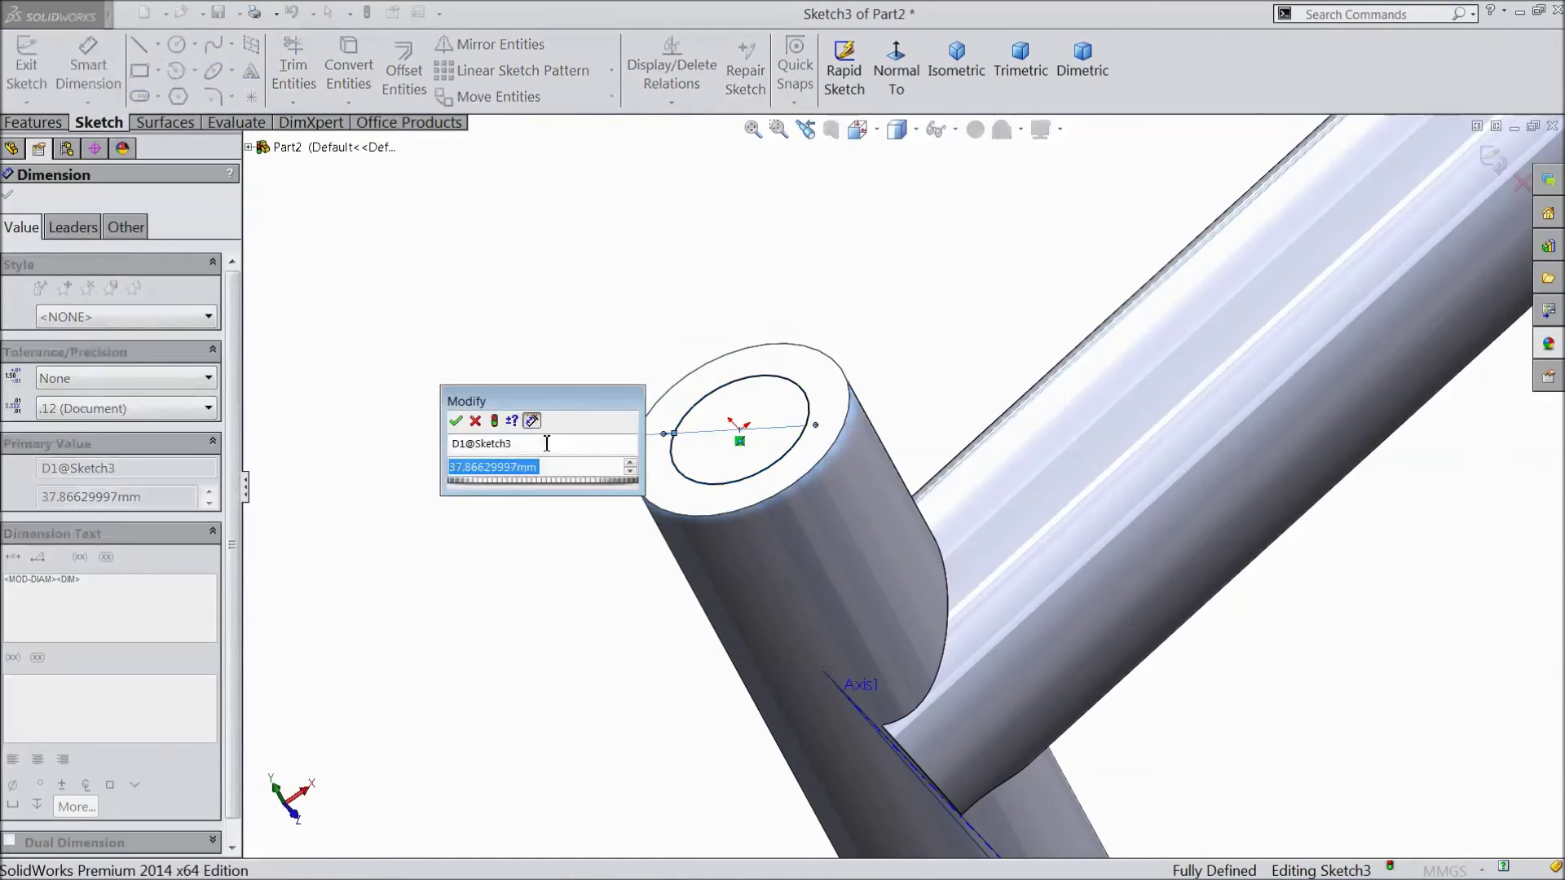
pyautogui.write('40')
pyautogui.click(457, 421)
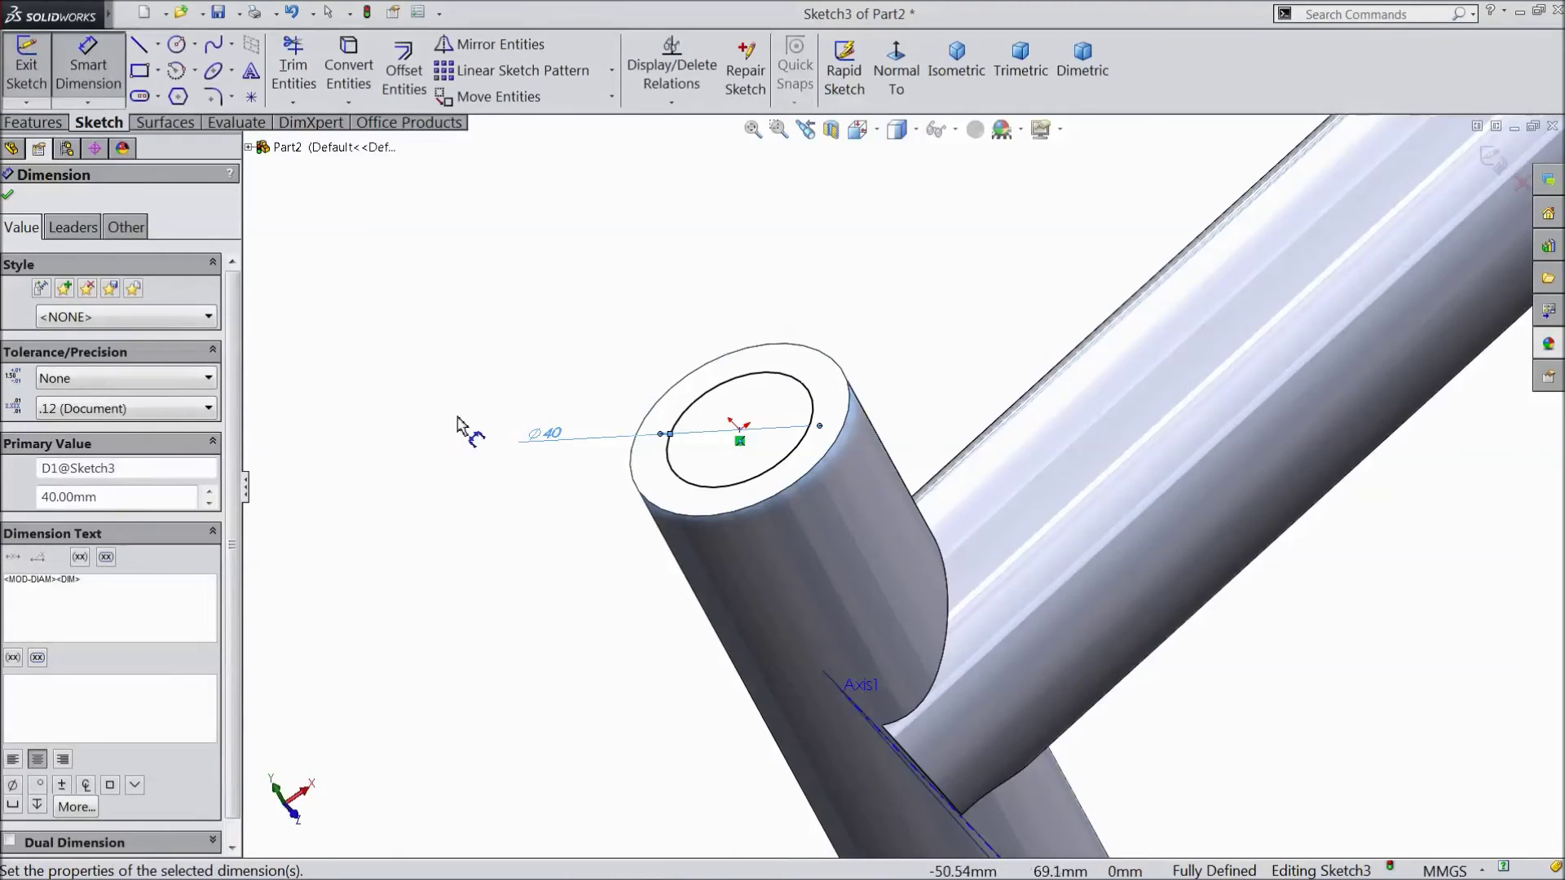
# - Cut the Ø40 circle Through All, hollowing the pin into a tube
pyautogui.click(44, 126)
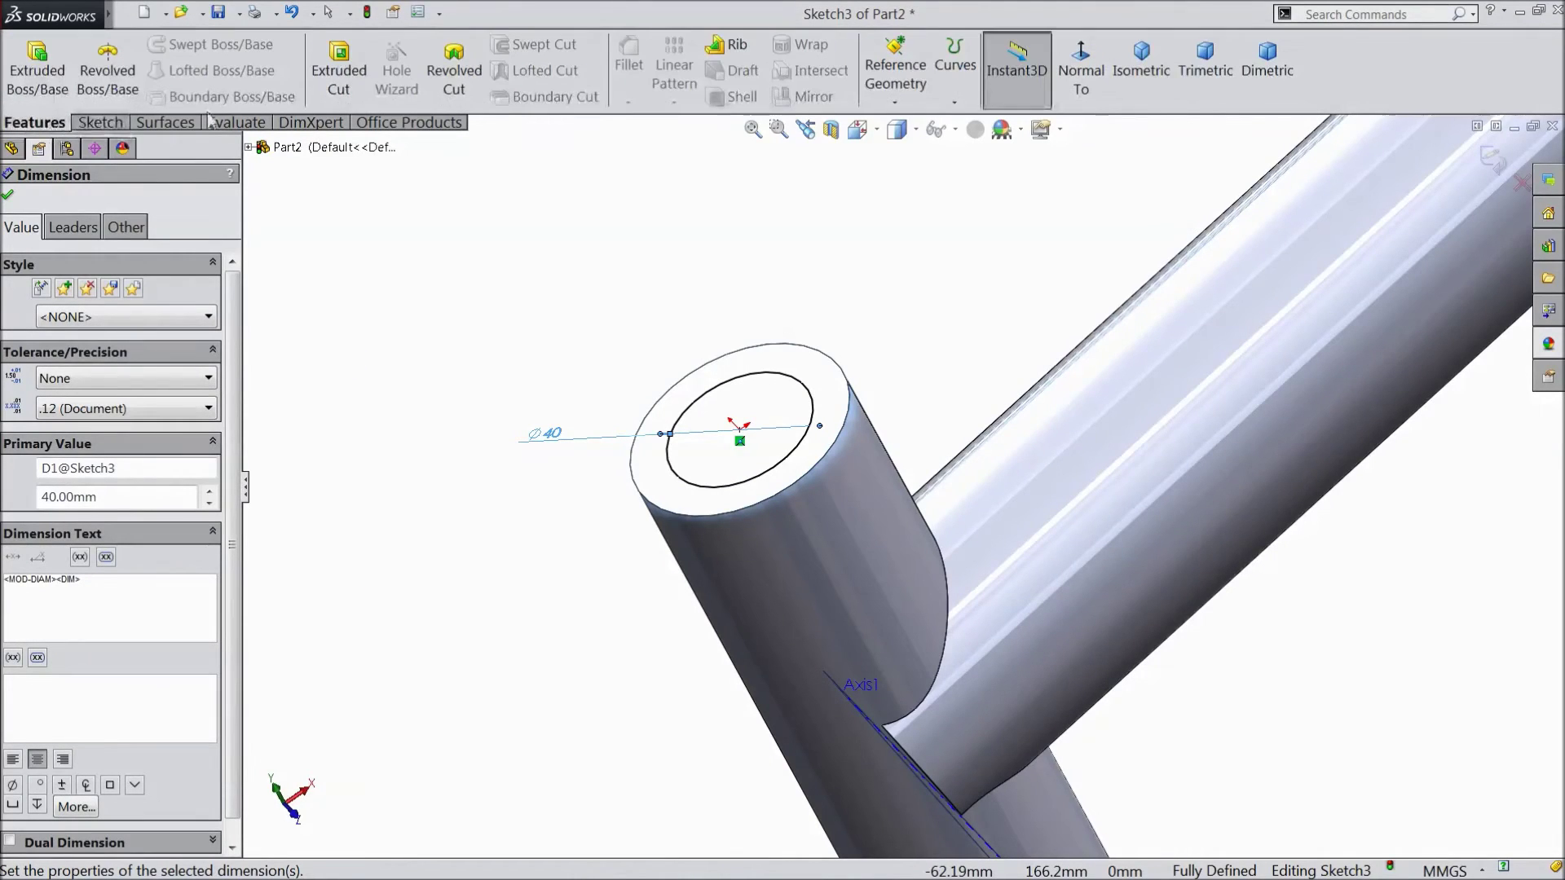
pyautogui.click(339, 74)
pyautogui.click(164, 315)
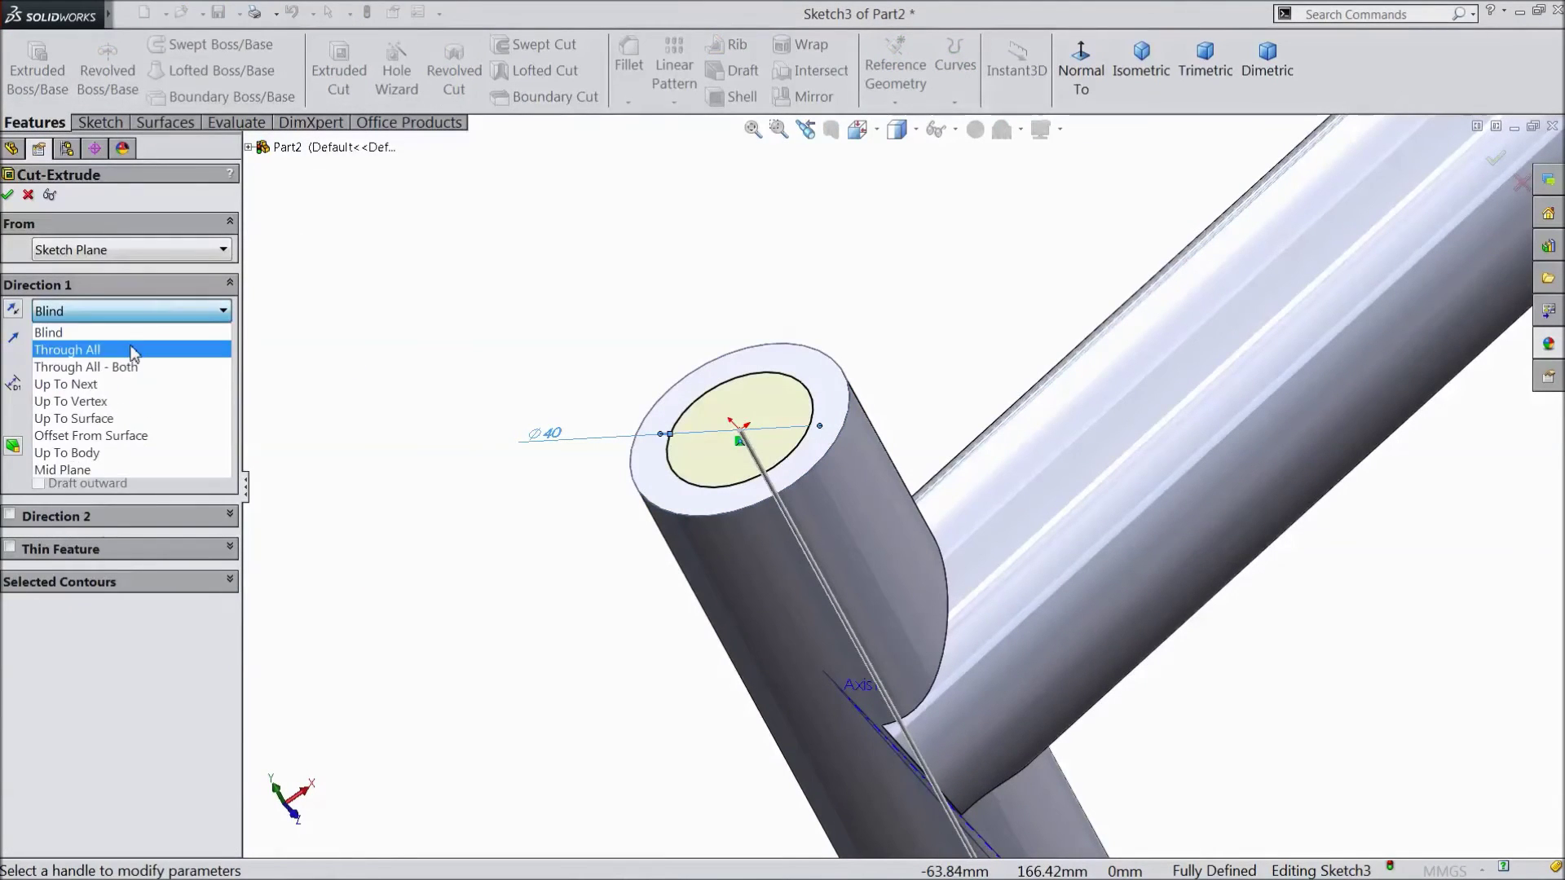
pyautogui.click(82, 337)
pyautogui.press('f')
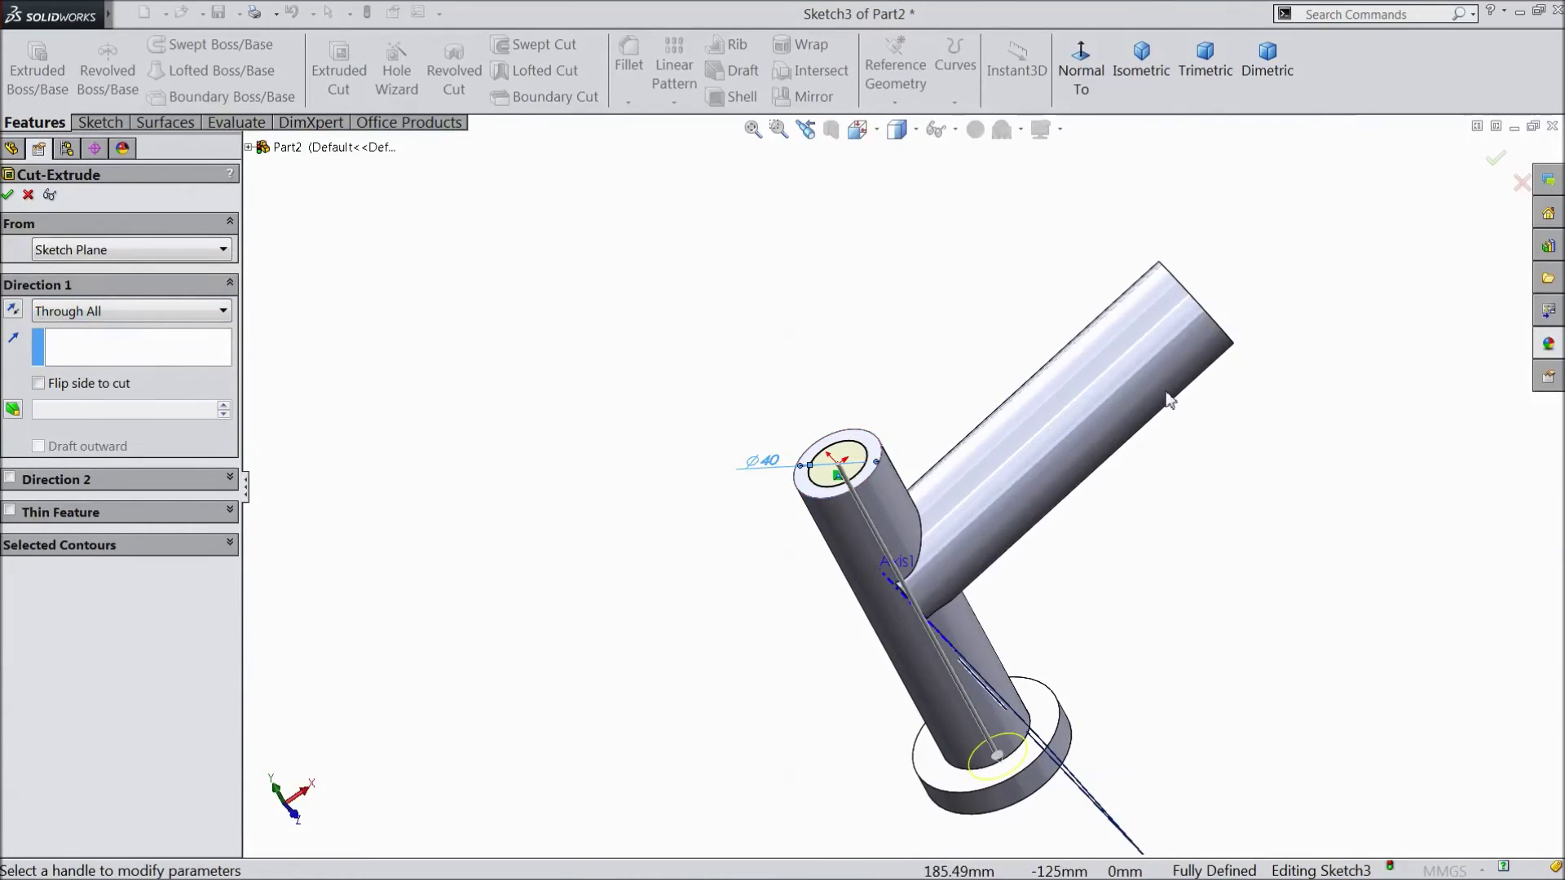
pyautogui.click(1495, 159)
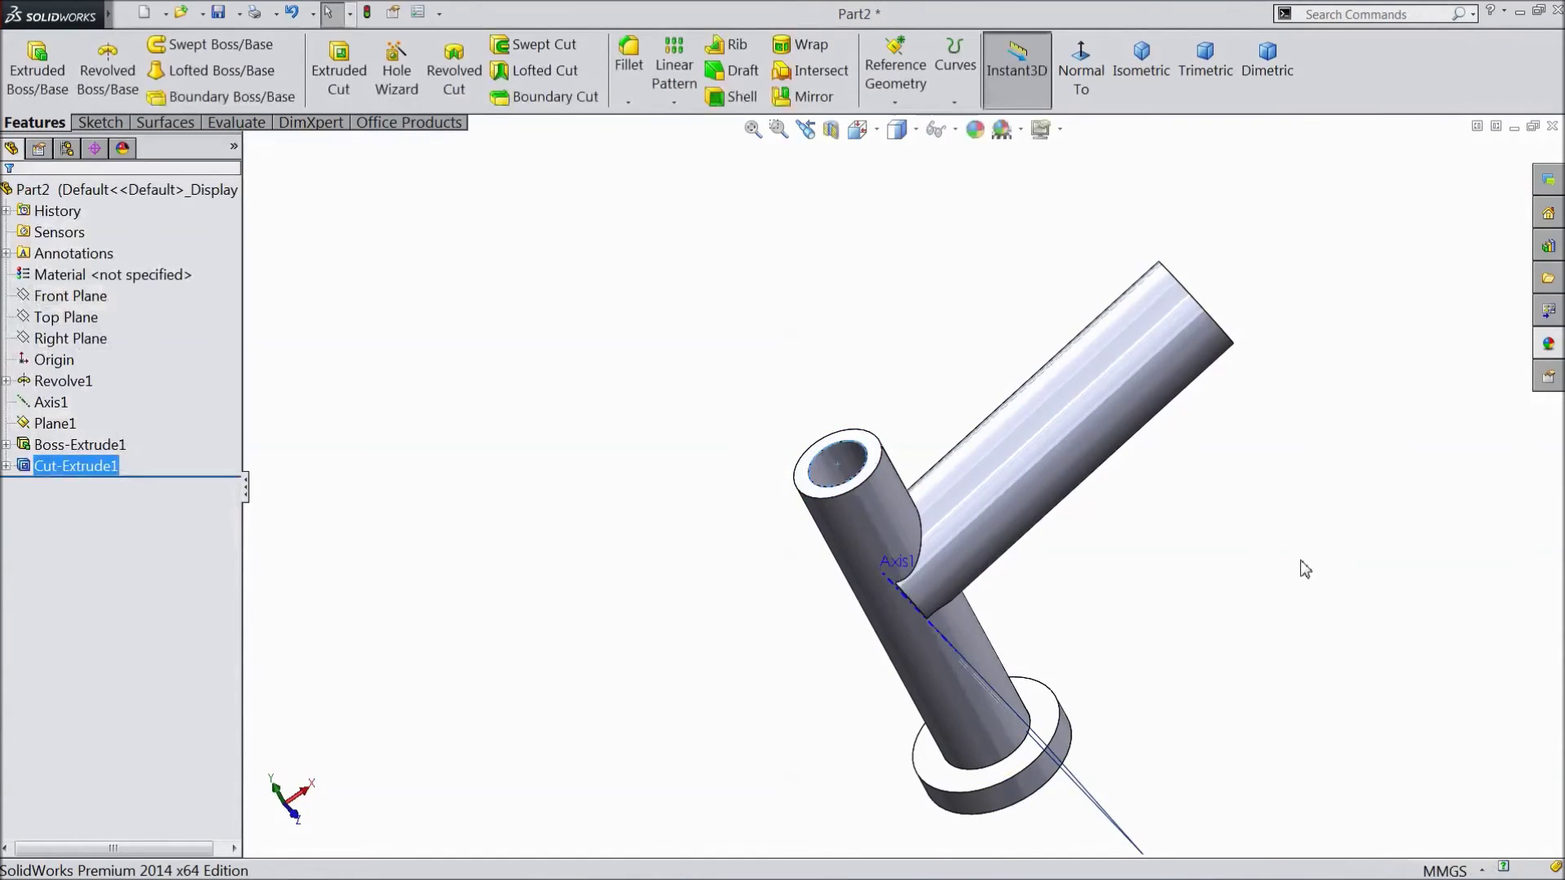
pyautogui.moveTo(1299, 559); pyautogui.dragTo(1009, 650, button='middle')
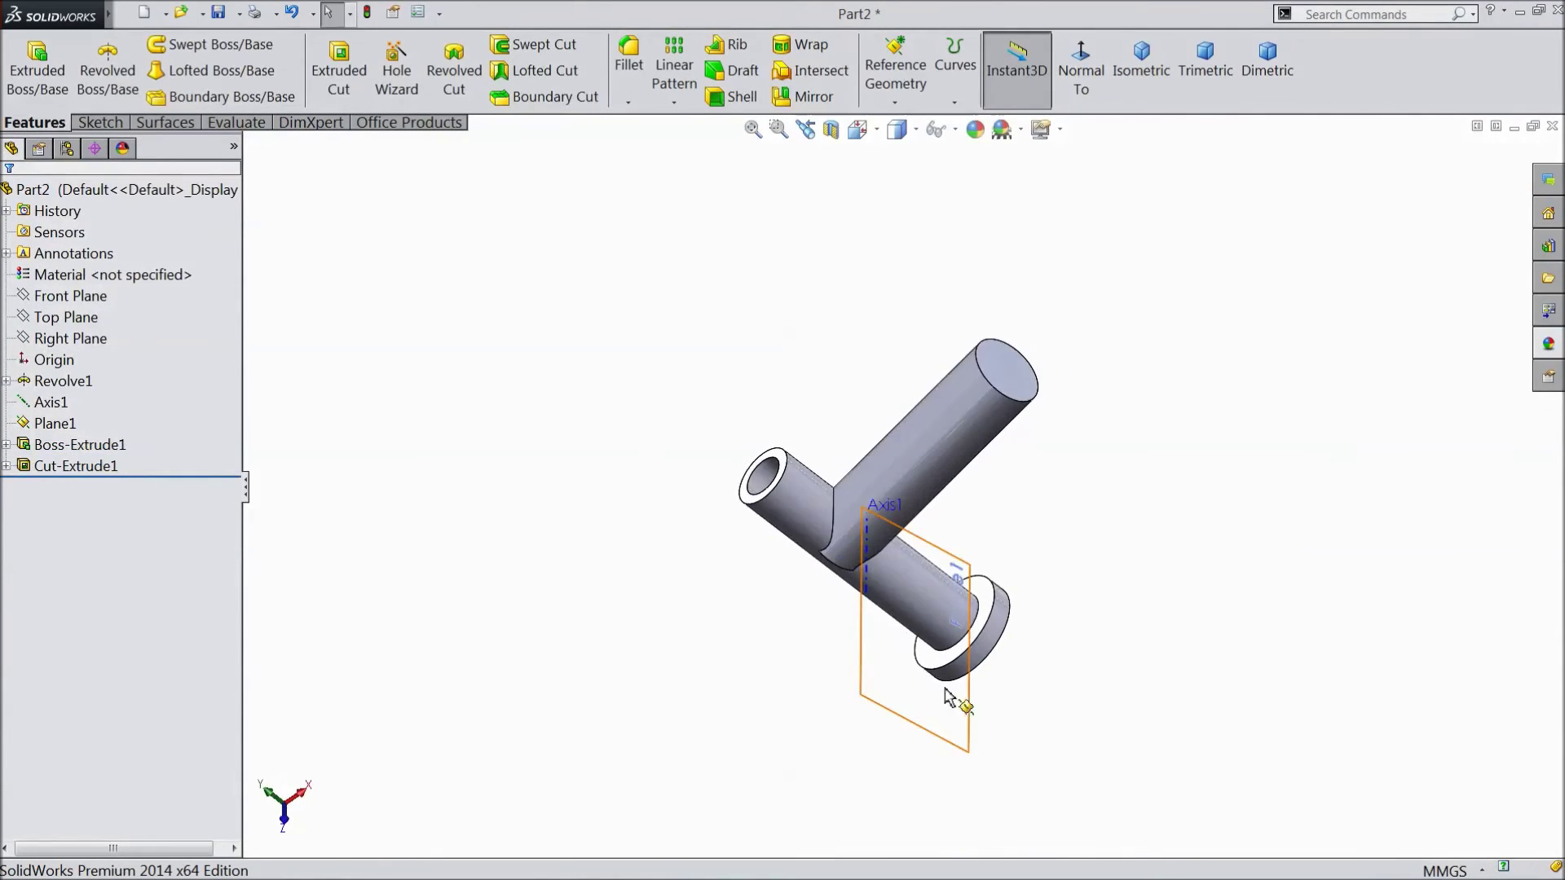
# - Hide Plane1 and Axis1 in the model
pyautogui.click(1013, 649)
pyautogui.click(1023, 653)
pyautogui.scroll(-3, 870, 571)
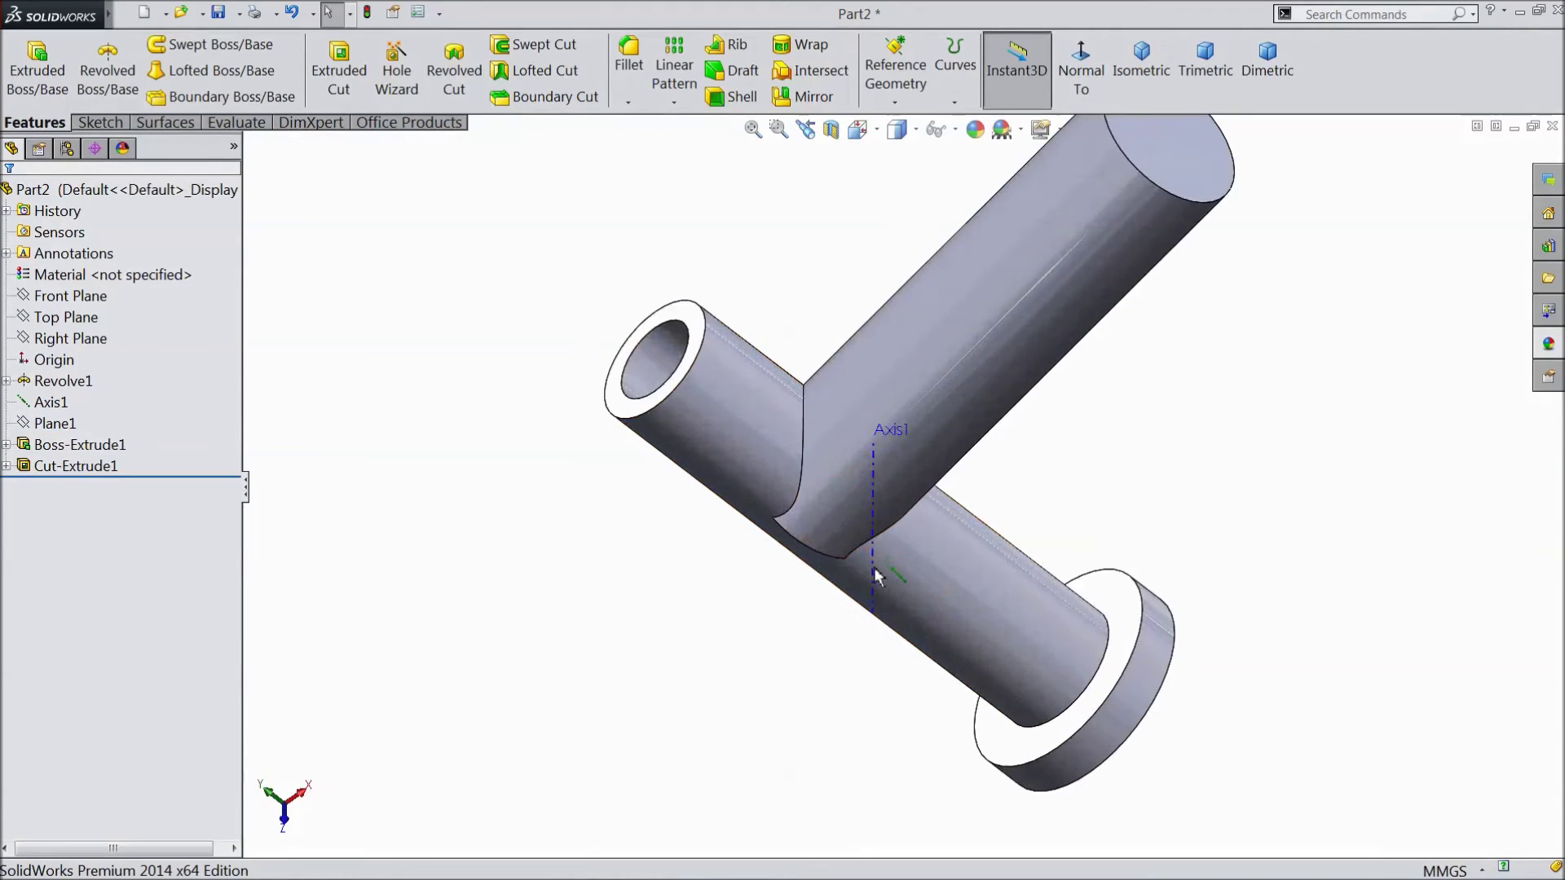
pyautogui.click(870, 575)
pyautogui.click(936, 517)
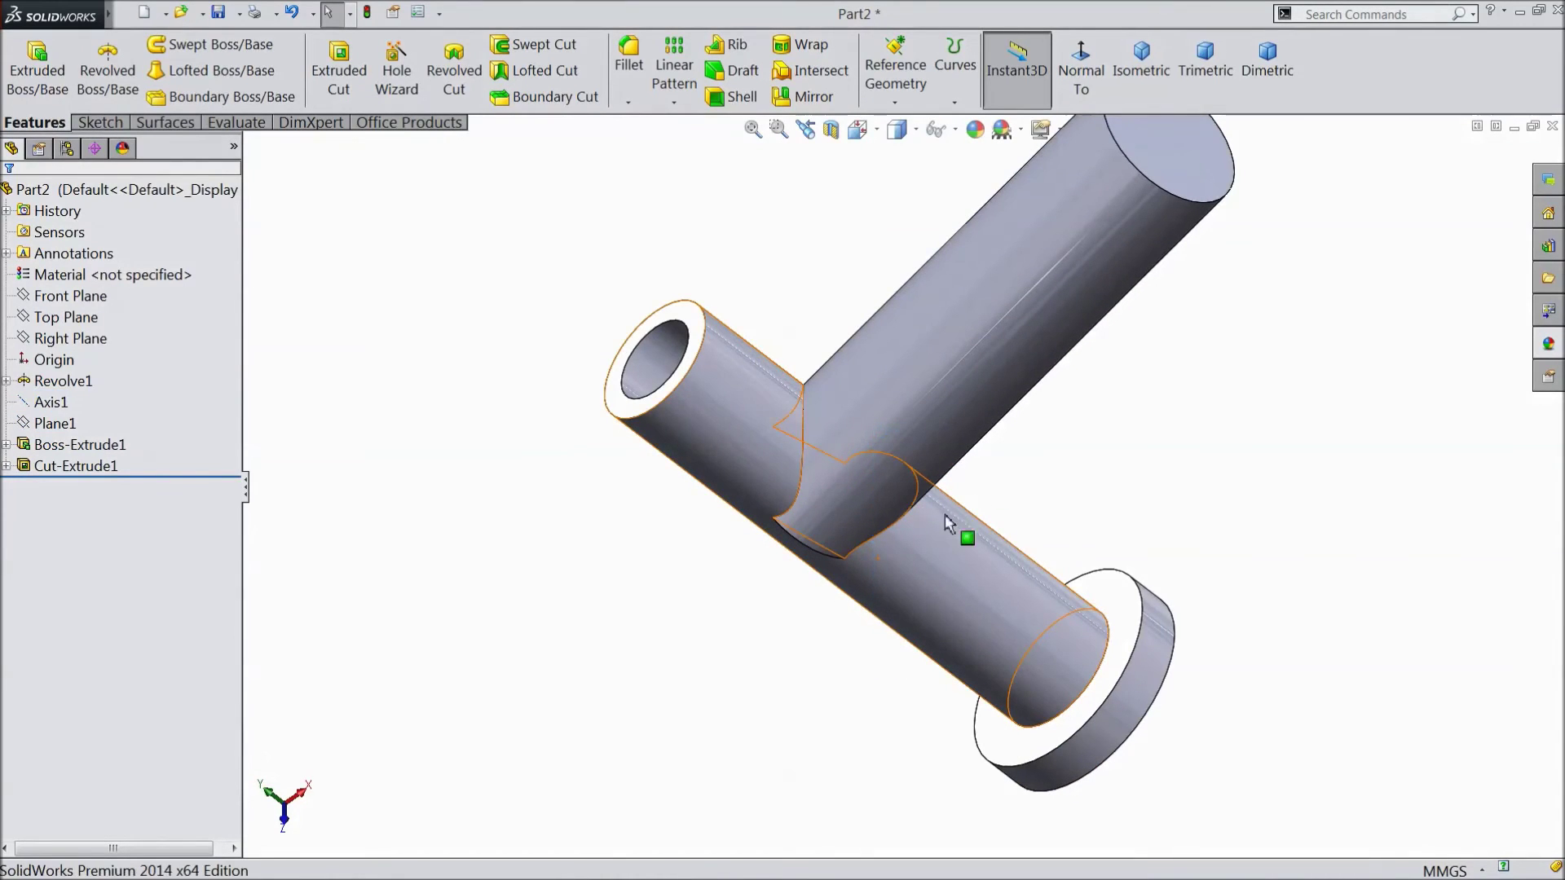
# - Apply the satin finish stainless steel appearance to the whole part, Part2
pyautogui.click(181, 192)
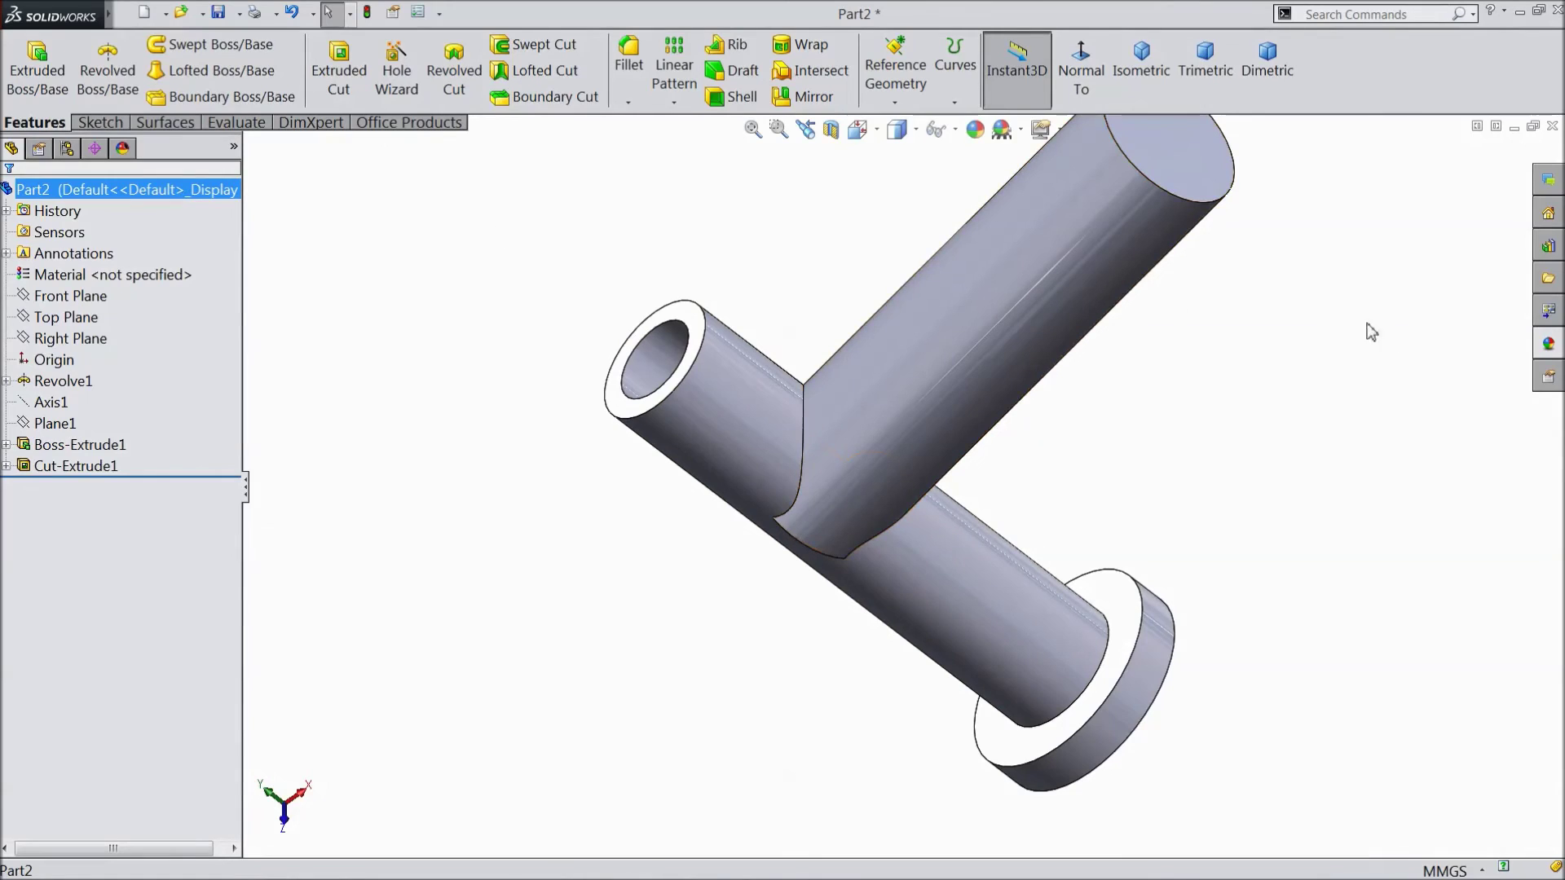
pyautogui.click(1548, 345)
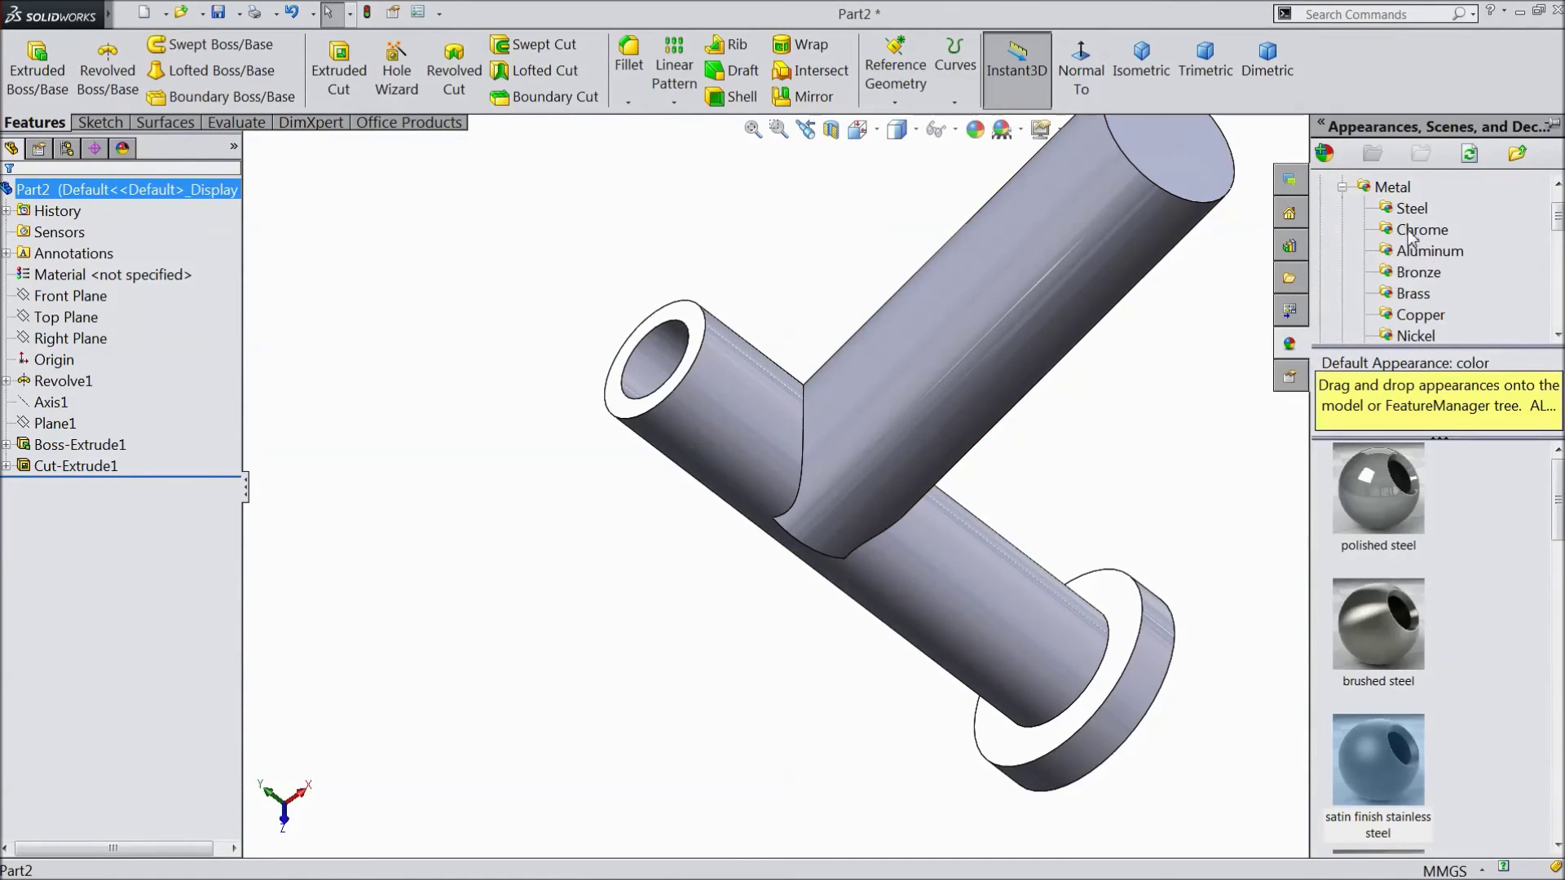
pyautogui.doubleClick(1376, 759)
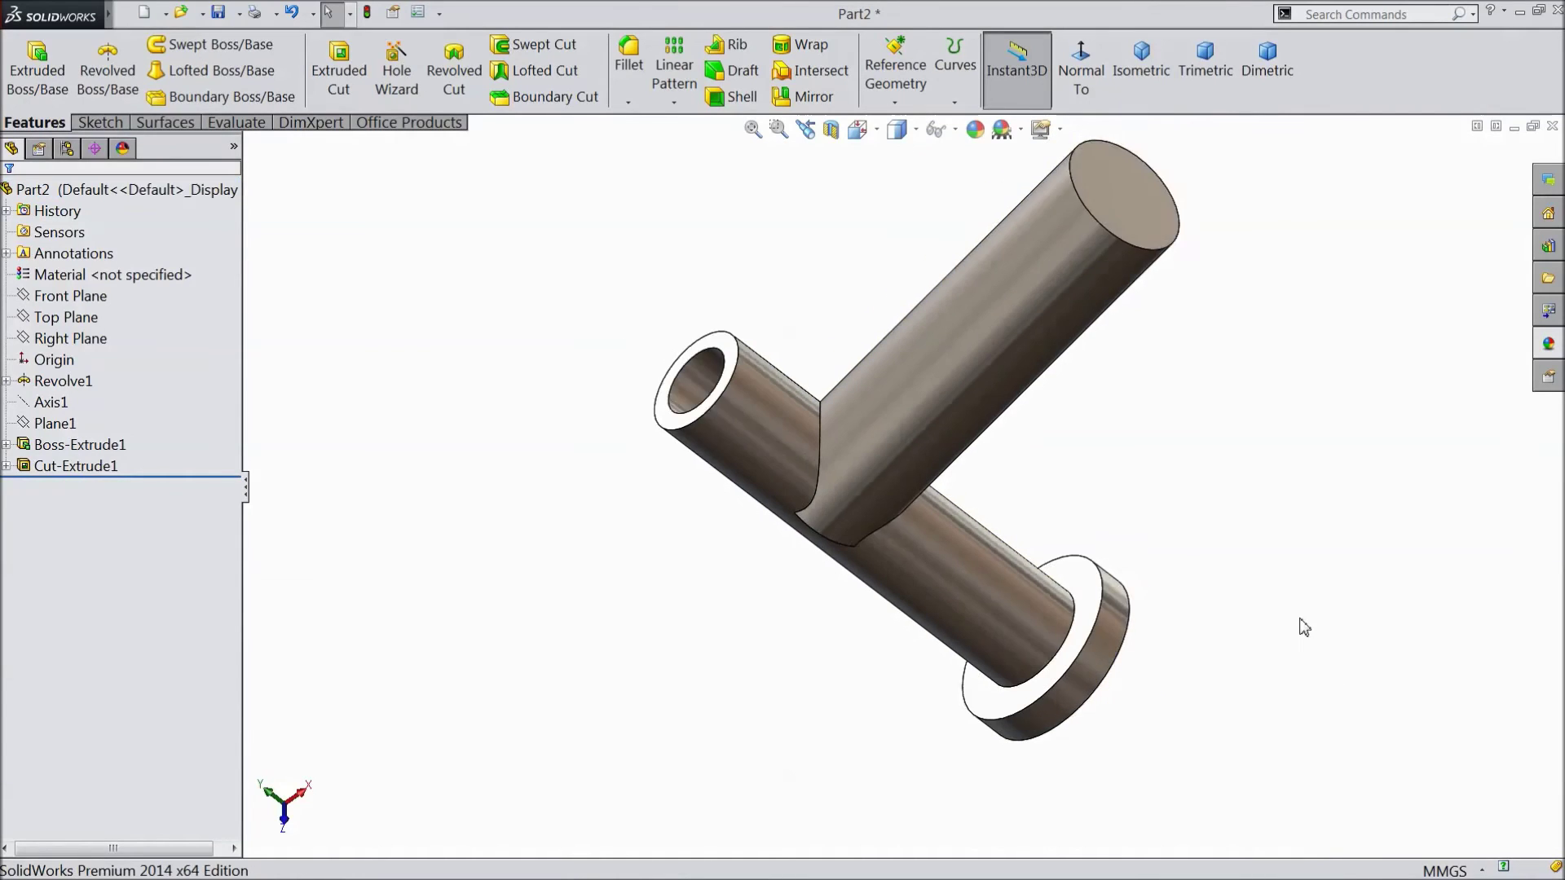